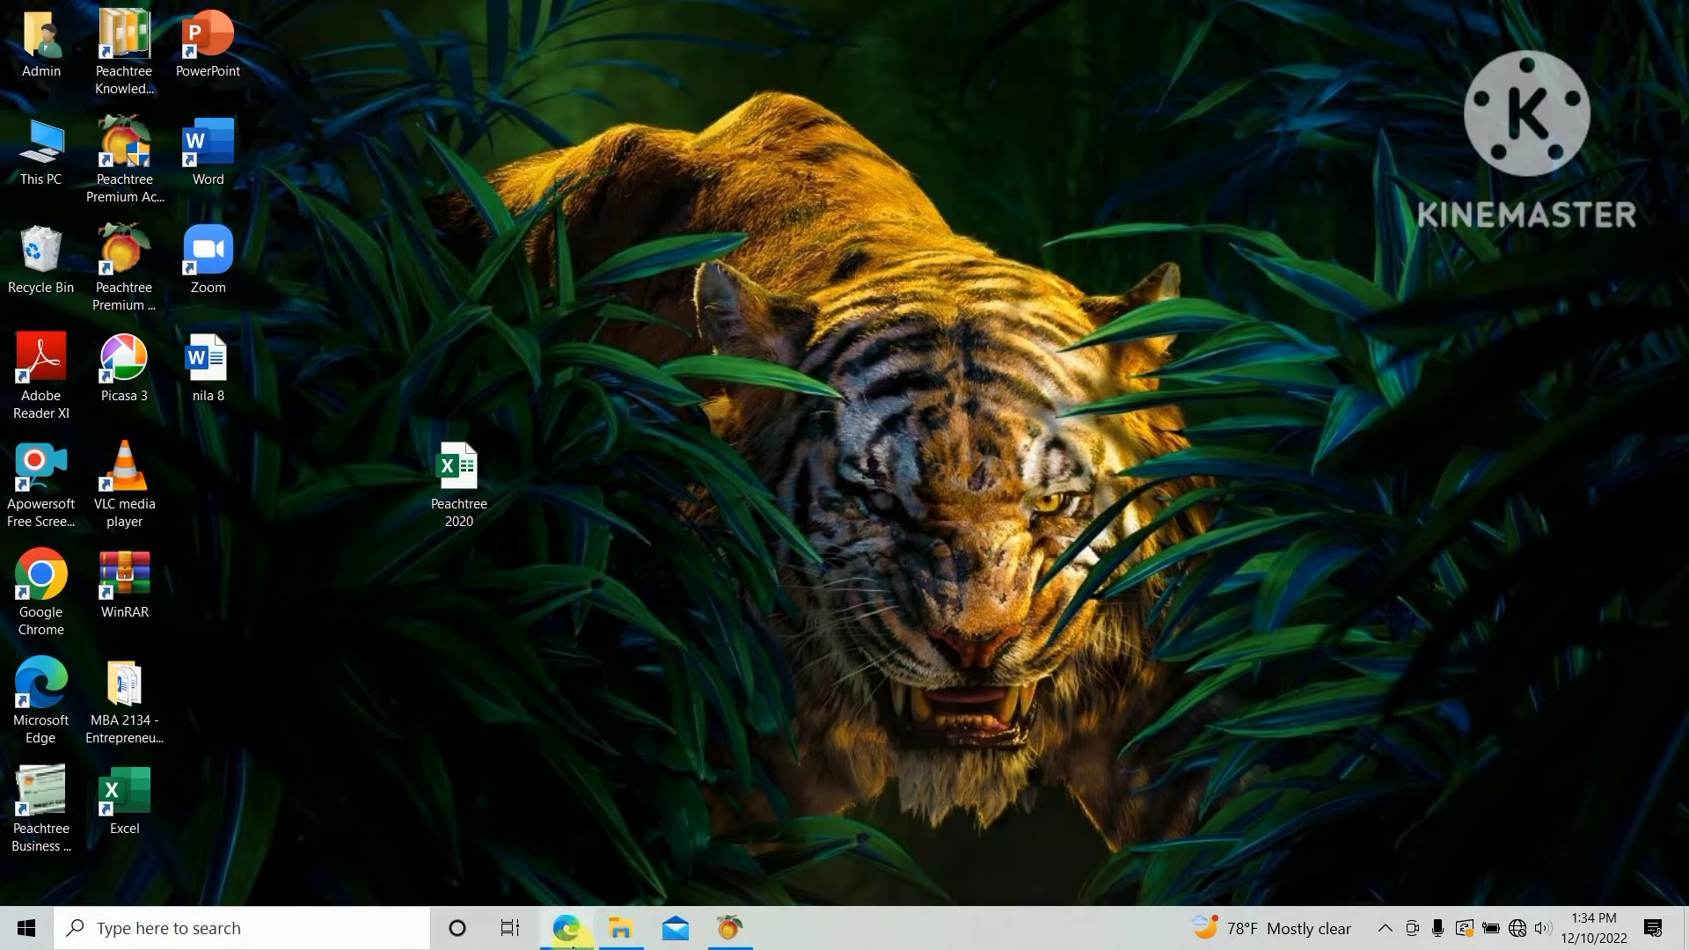
Bring up the 2020 accounting exam PDF in Edge at page 8's cash purchases table
mouse_move(572, 947)
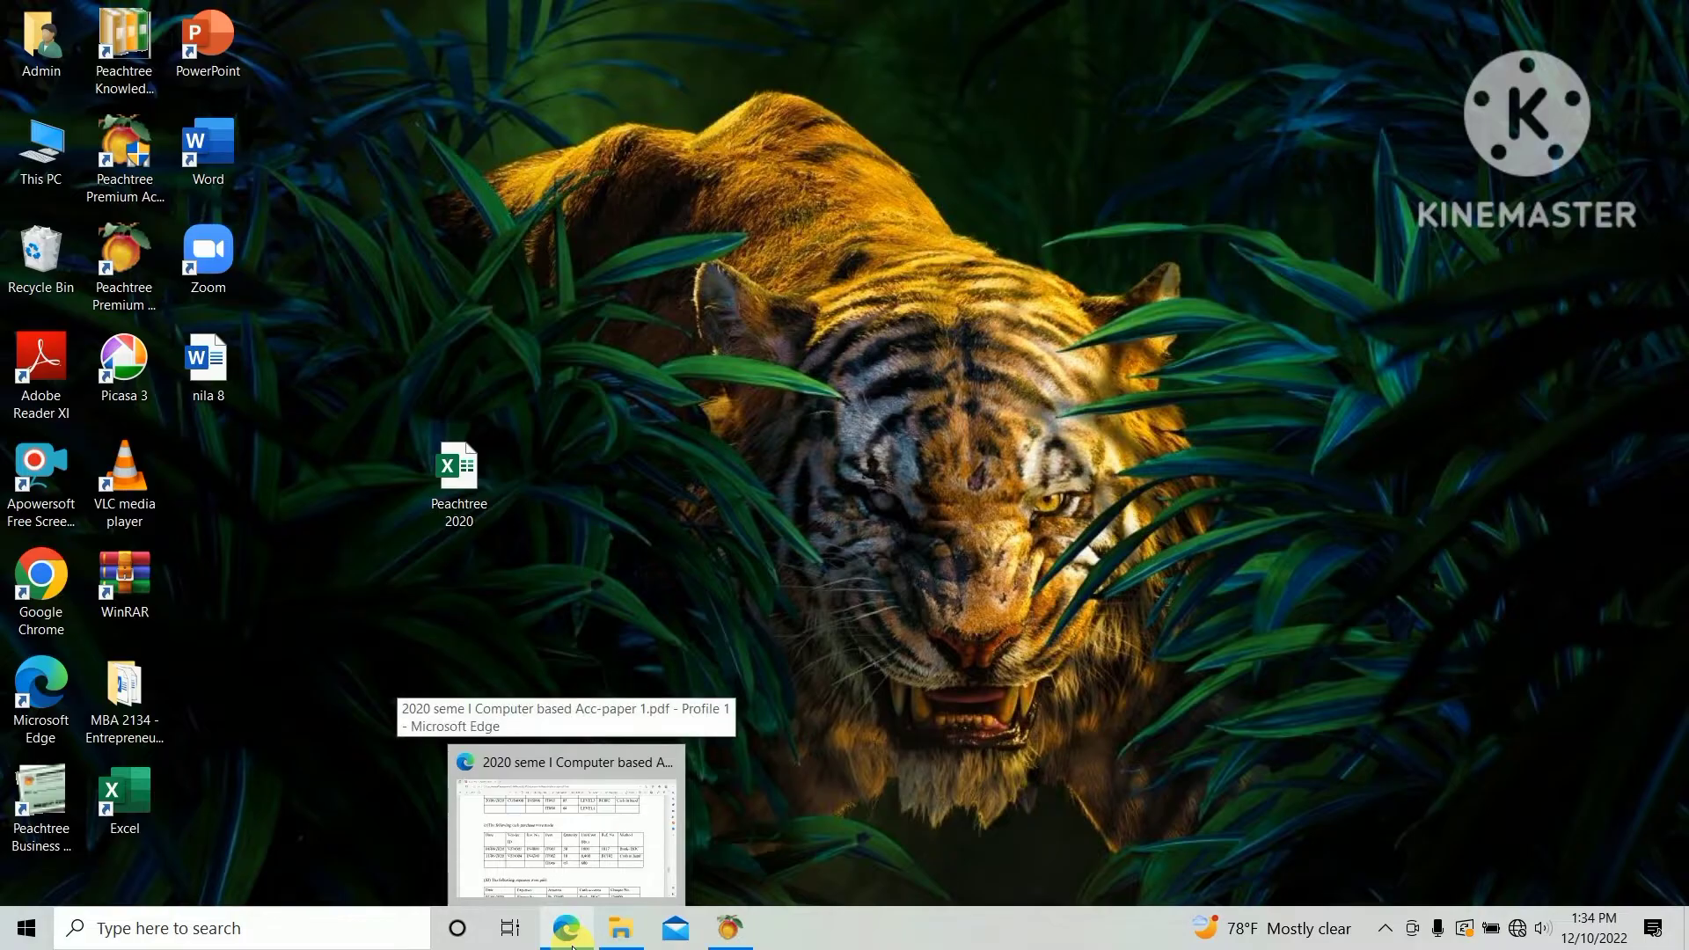
click(589, 831)
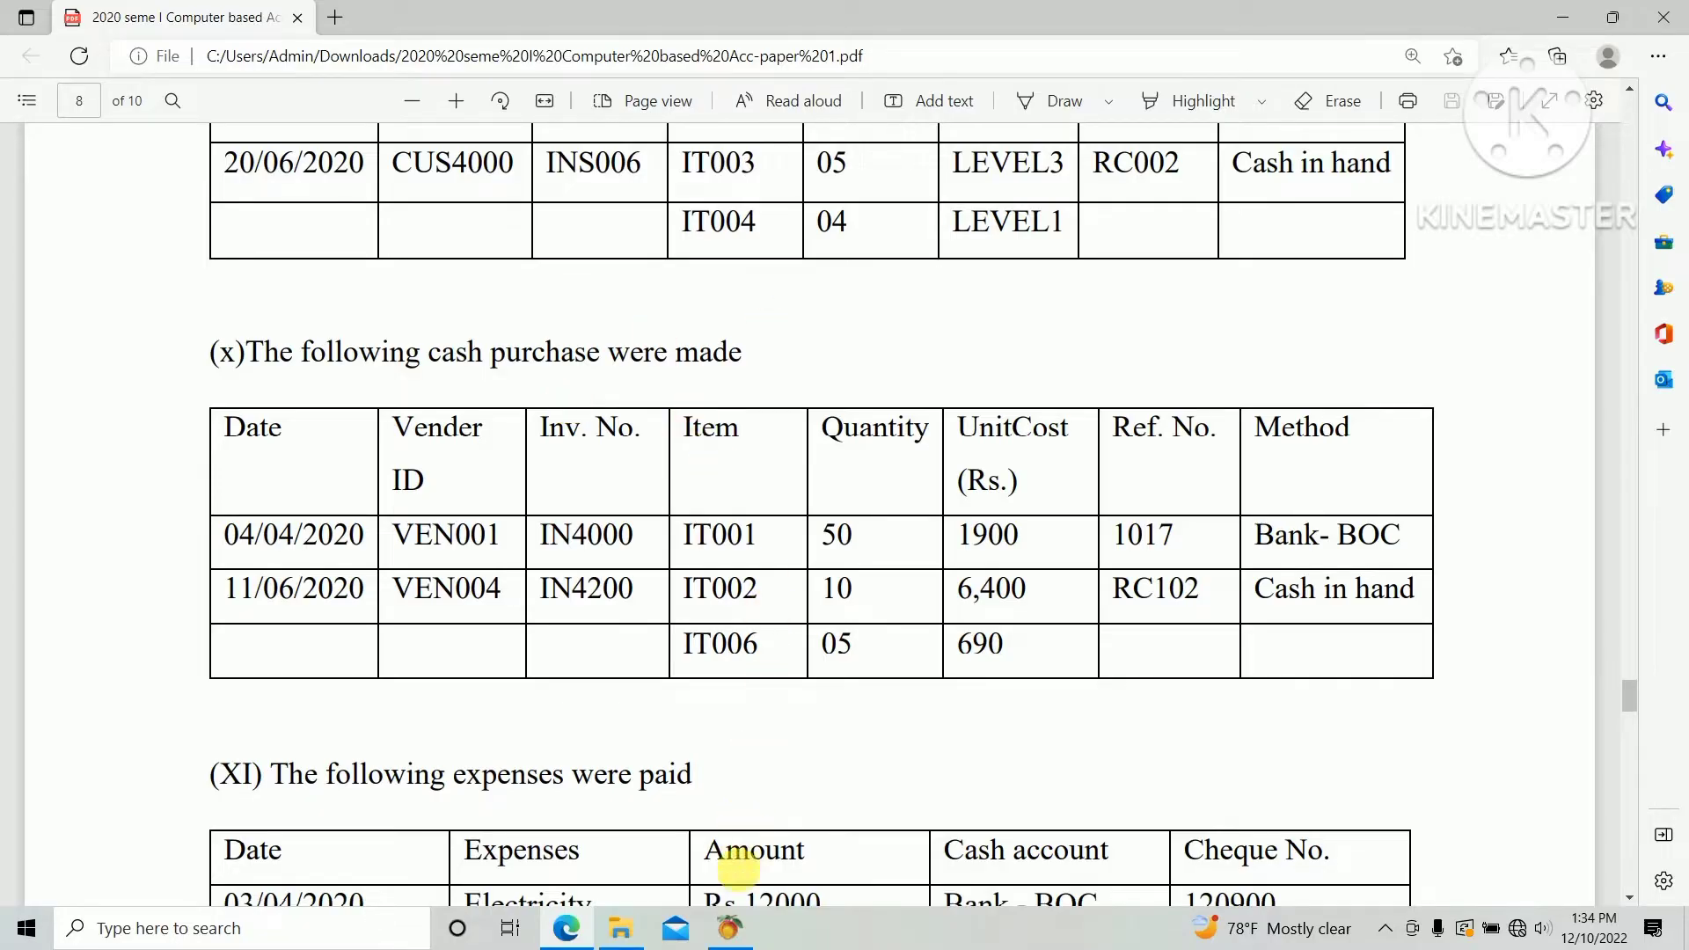
In Peachtree, start a new bill from Enter Bills > New Bill, dated Apr 1, 2020
click(729, 928)
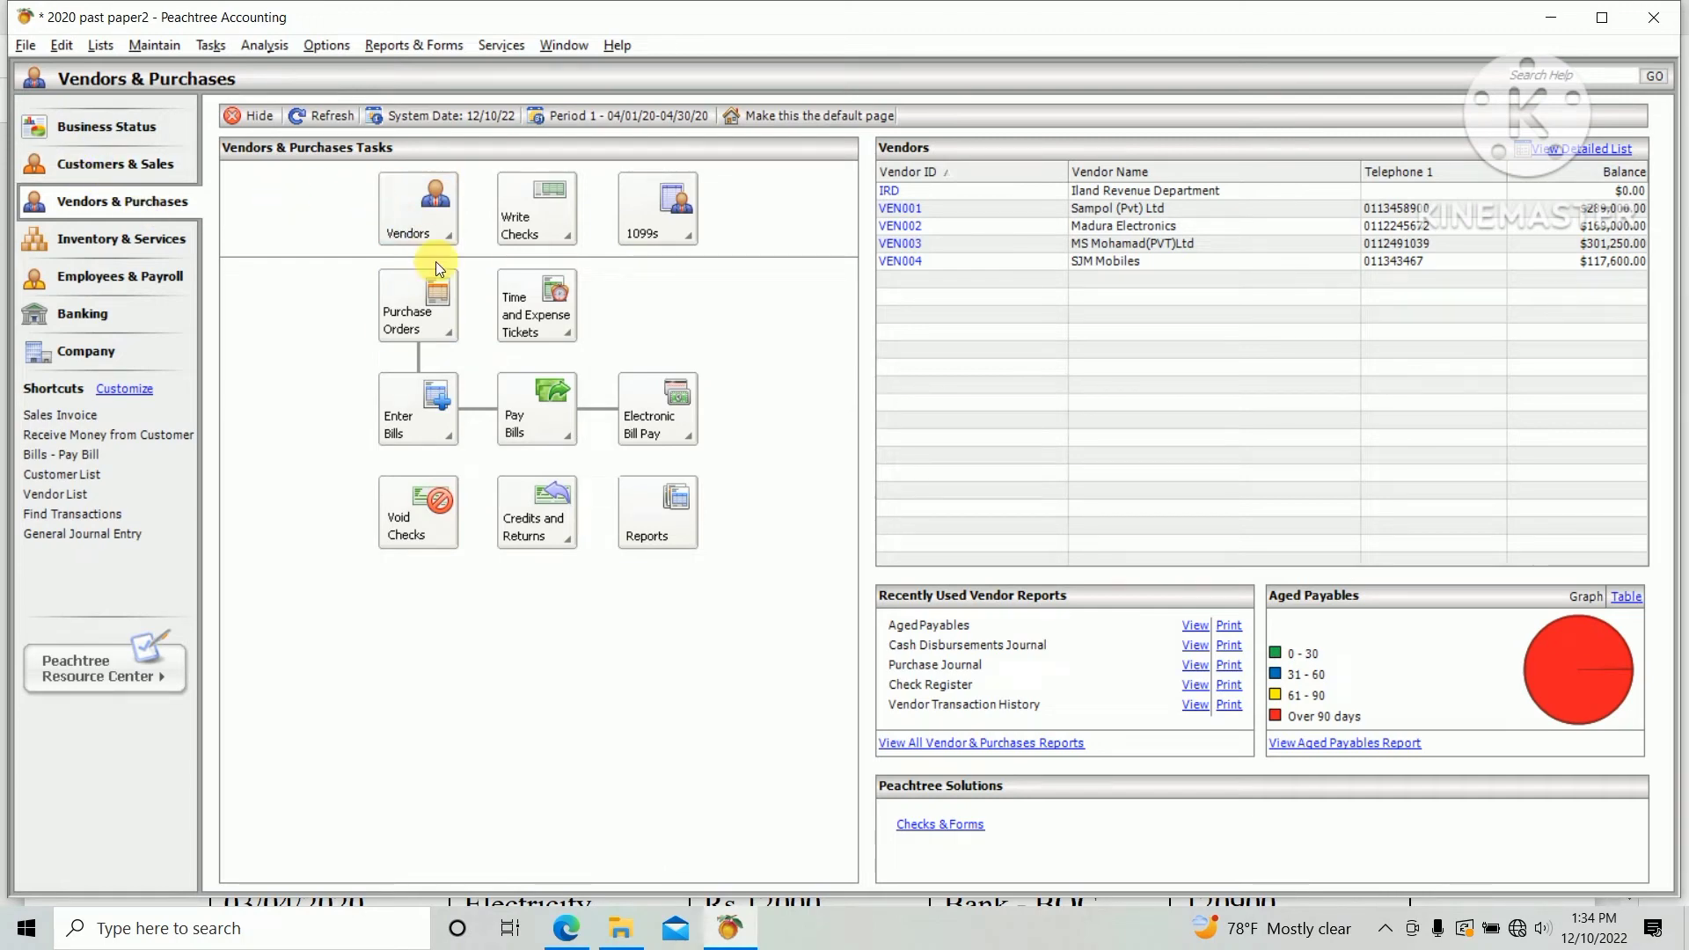
click(421, 428)
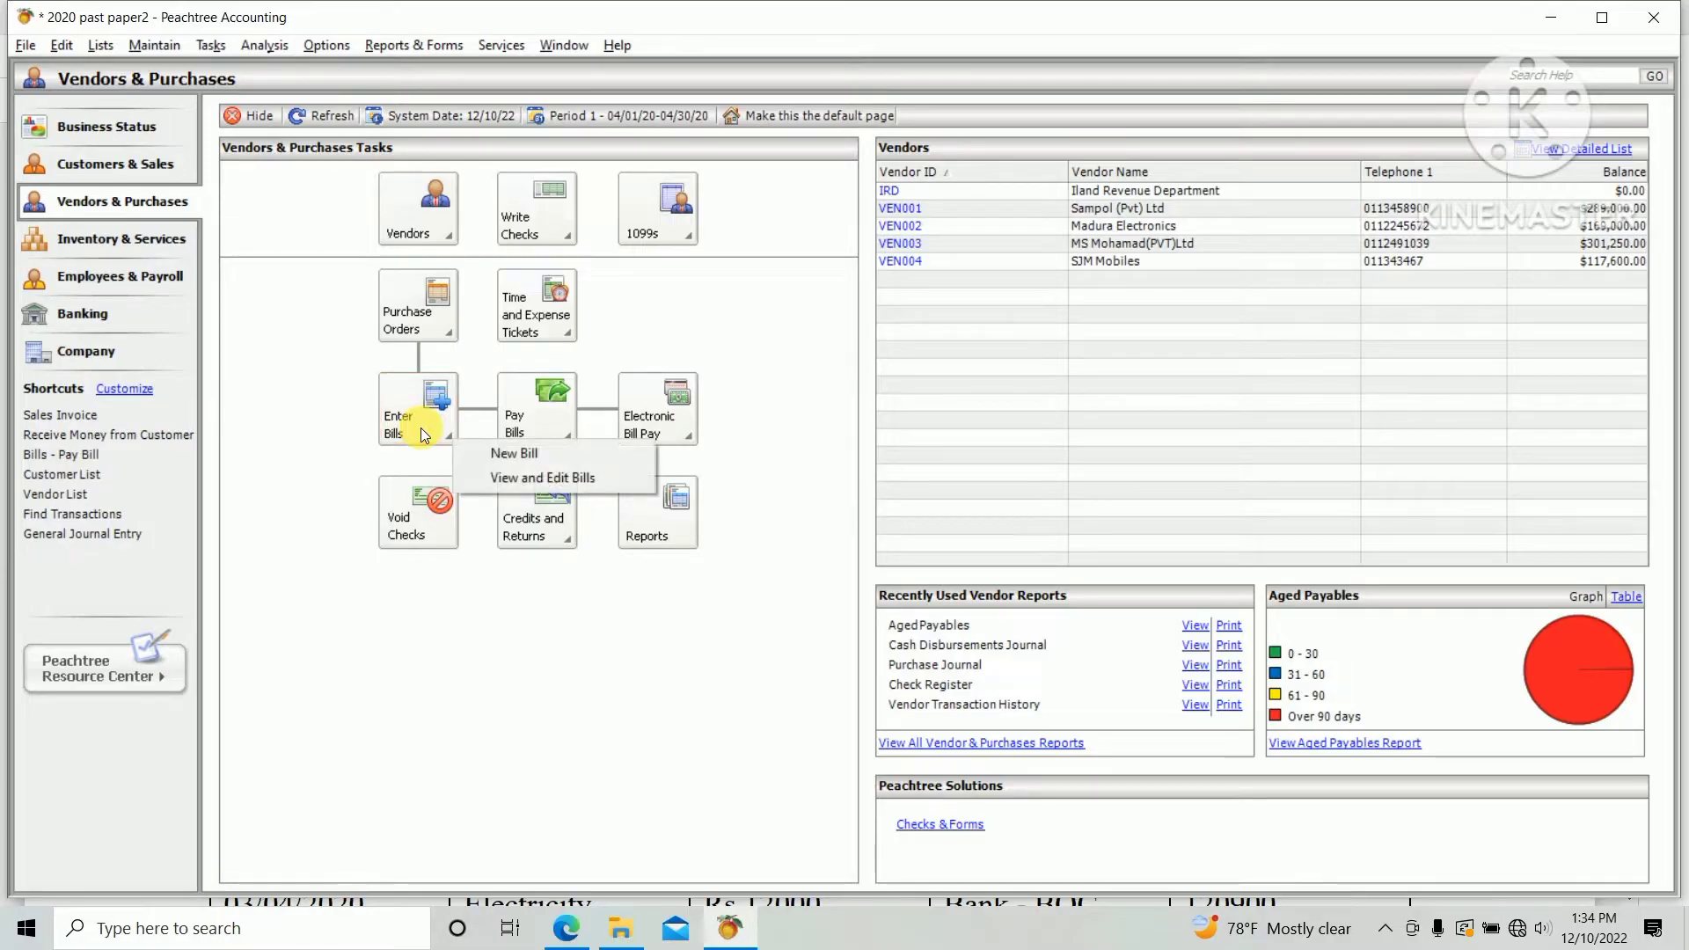
click(521, 452)
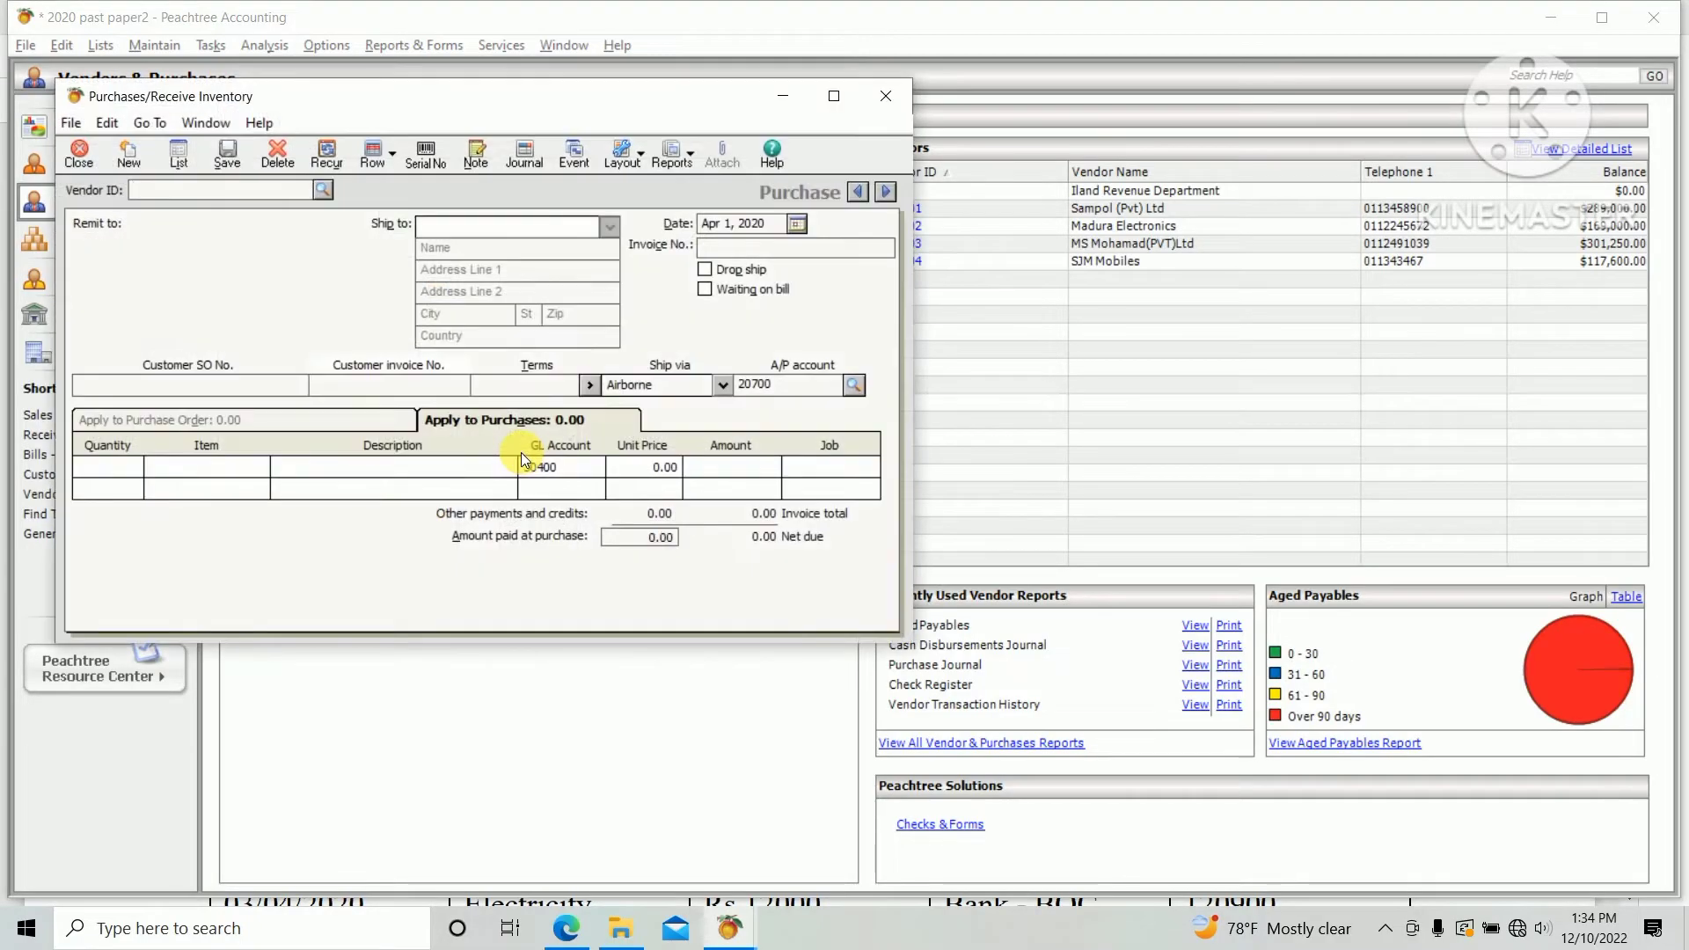
key(alt+Tab)
key(alt+Tab)
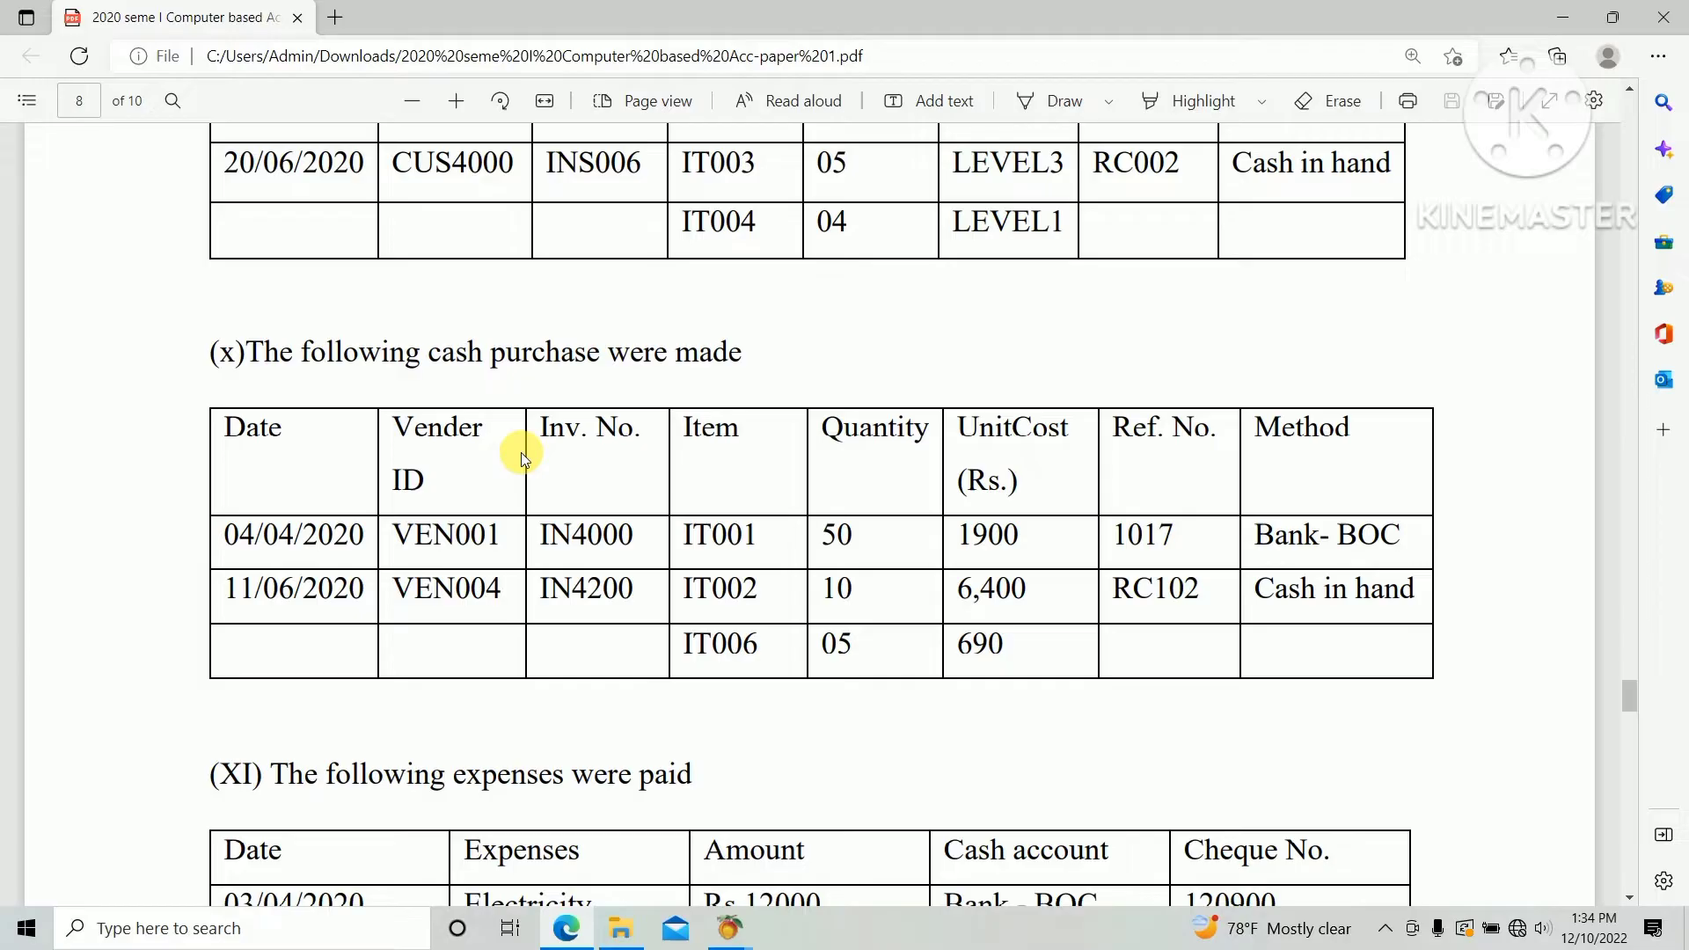
key(alt+Tab)
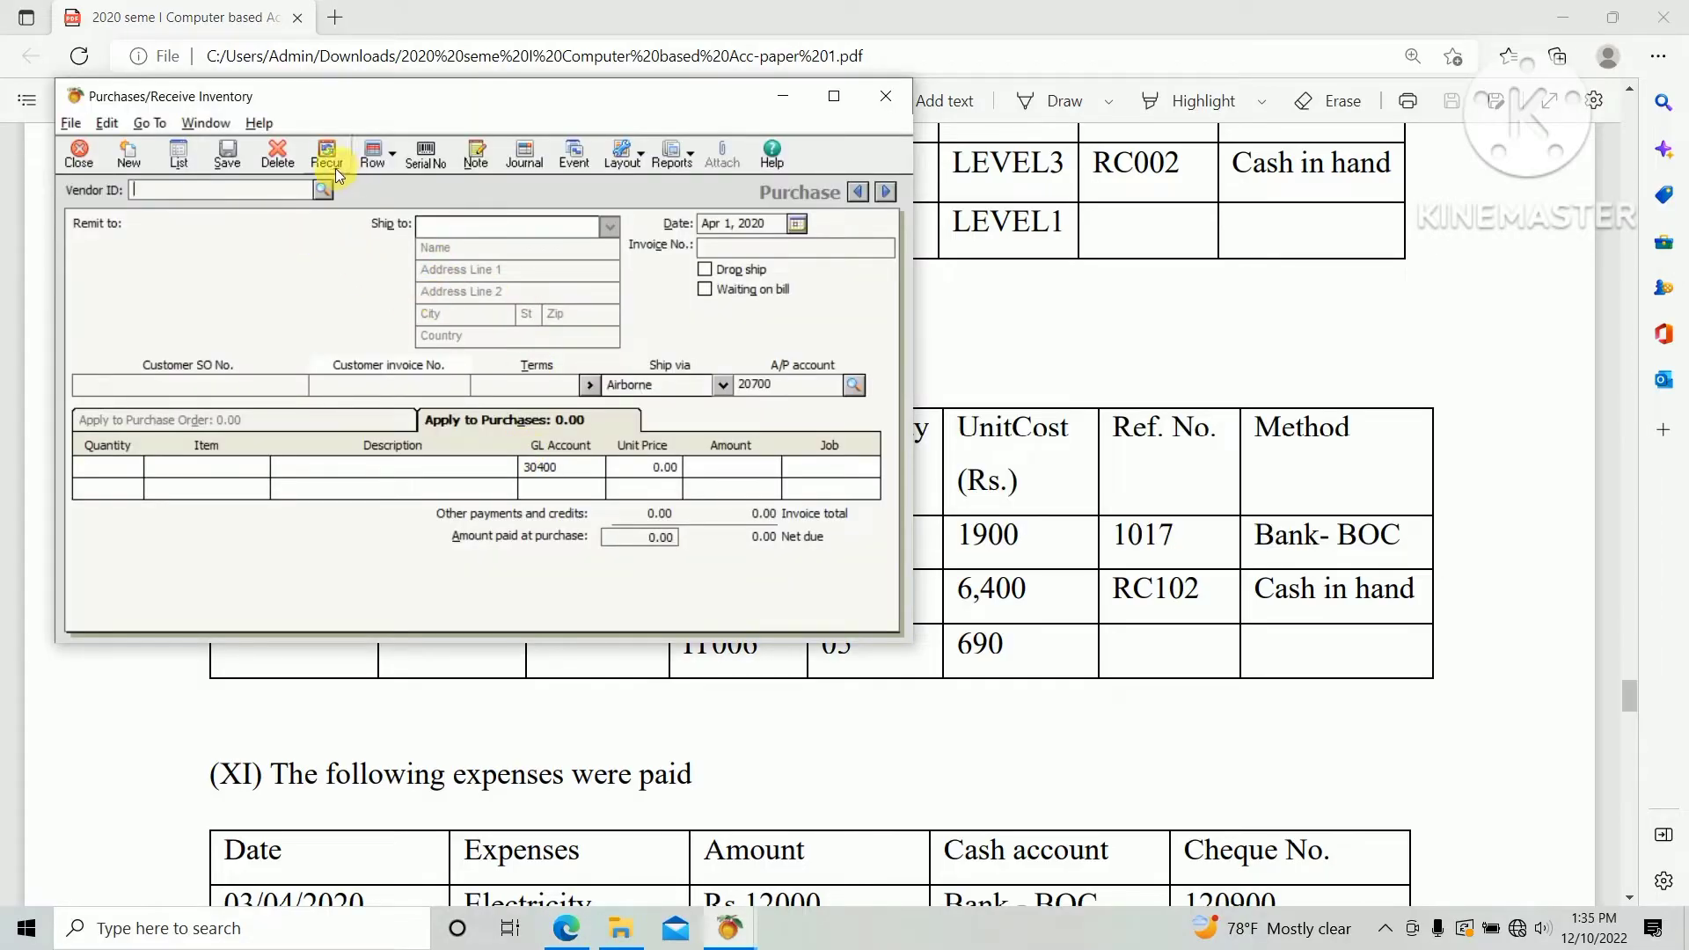
Select vendor VEN001 and set the purchase date to April 4, 2020
click(325, 190)
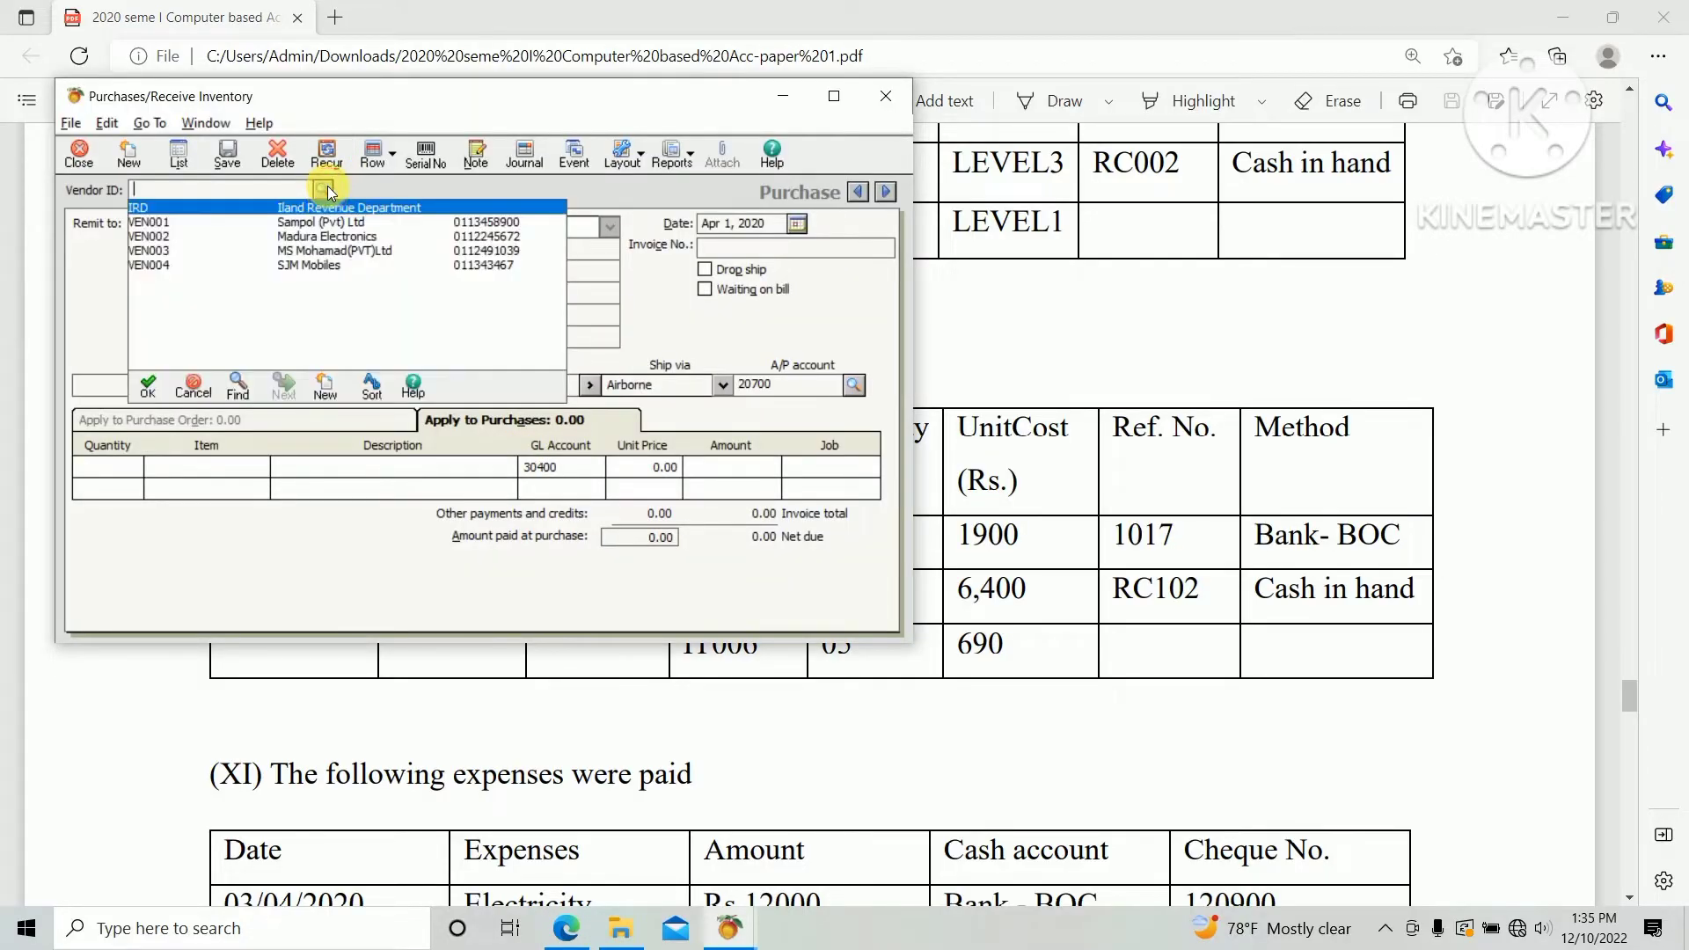
double_click(268, 225)
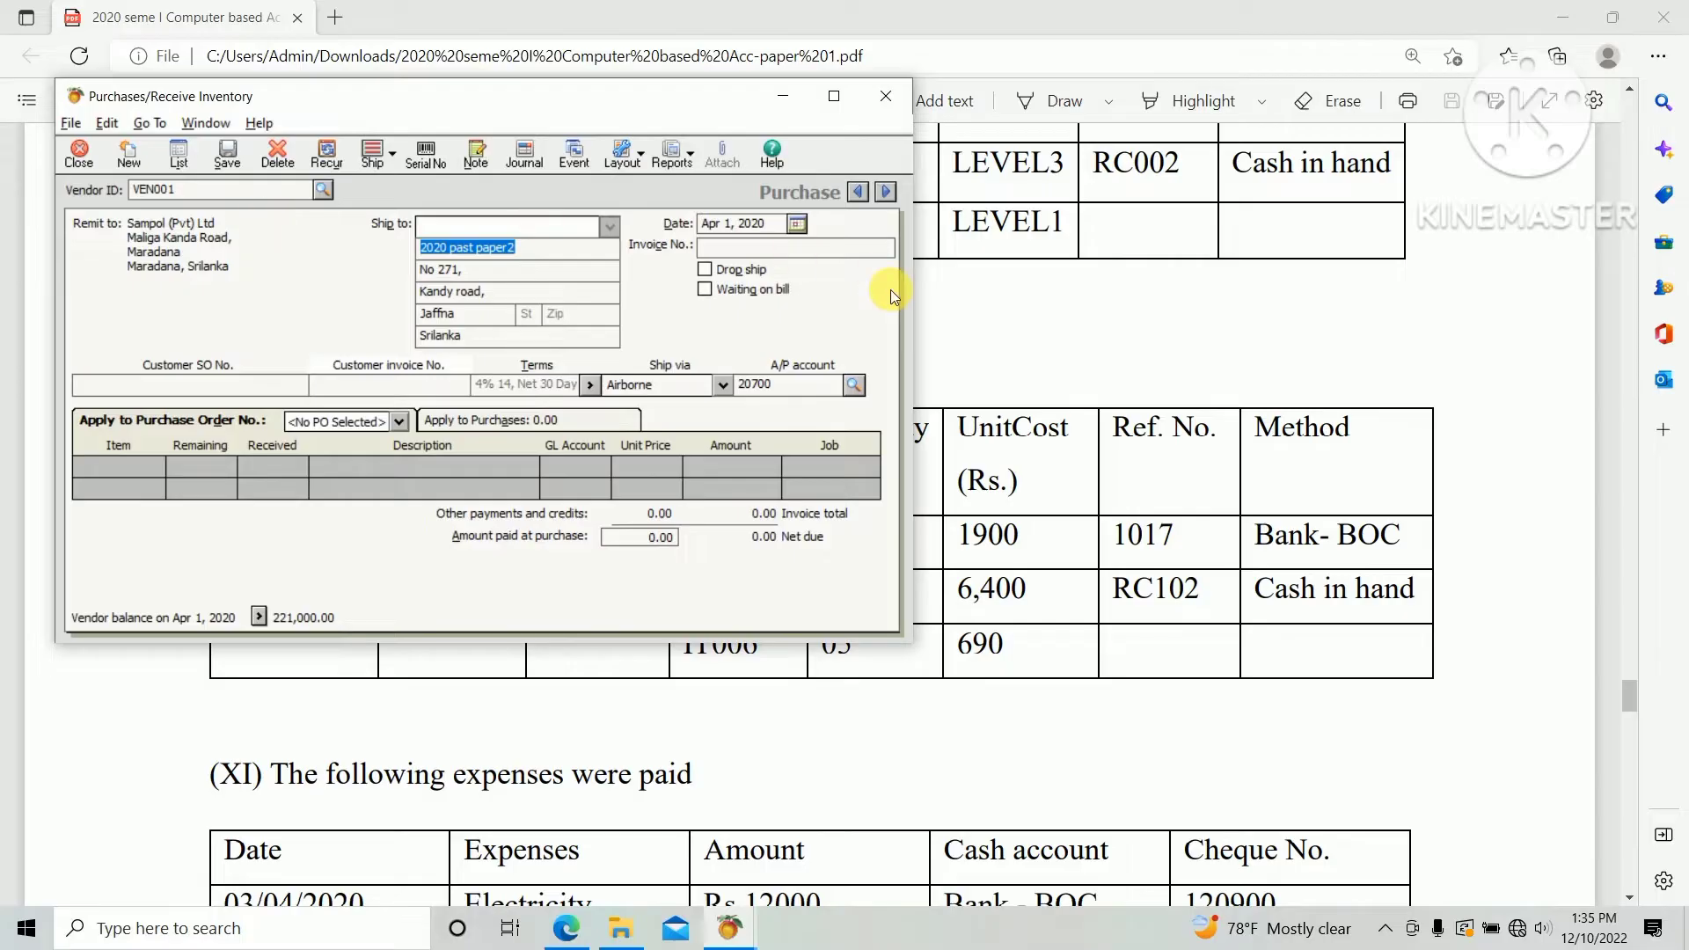
key(alt+Tab)
key(alt+Tab)
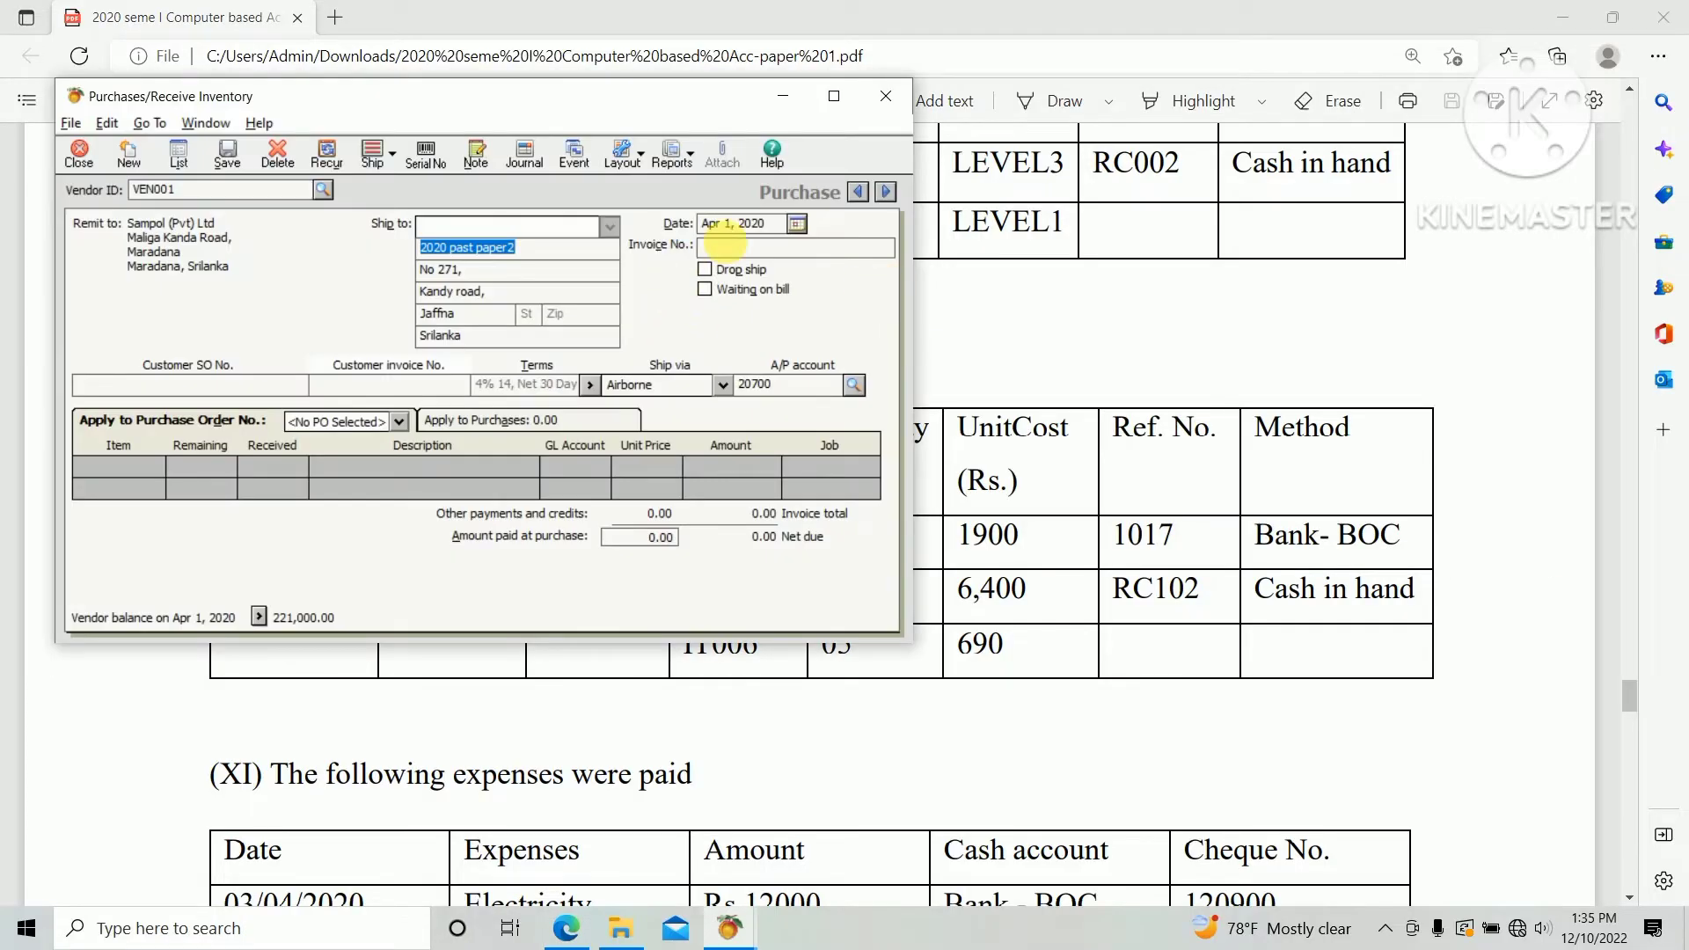
click(798, 224)
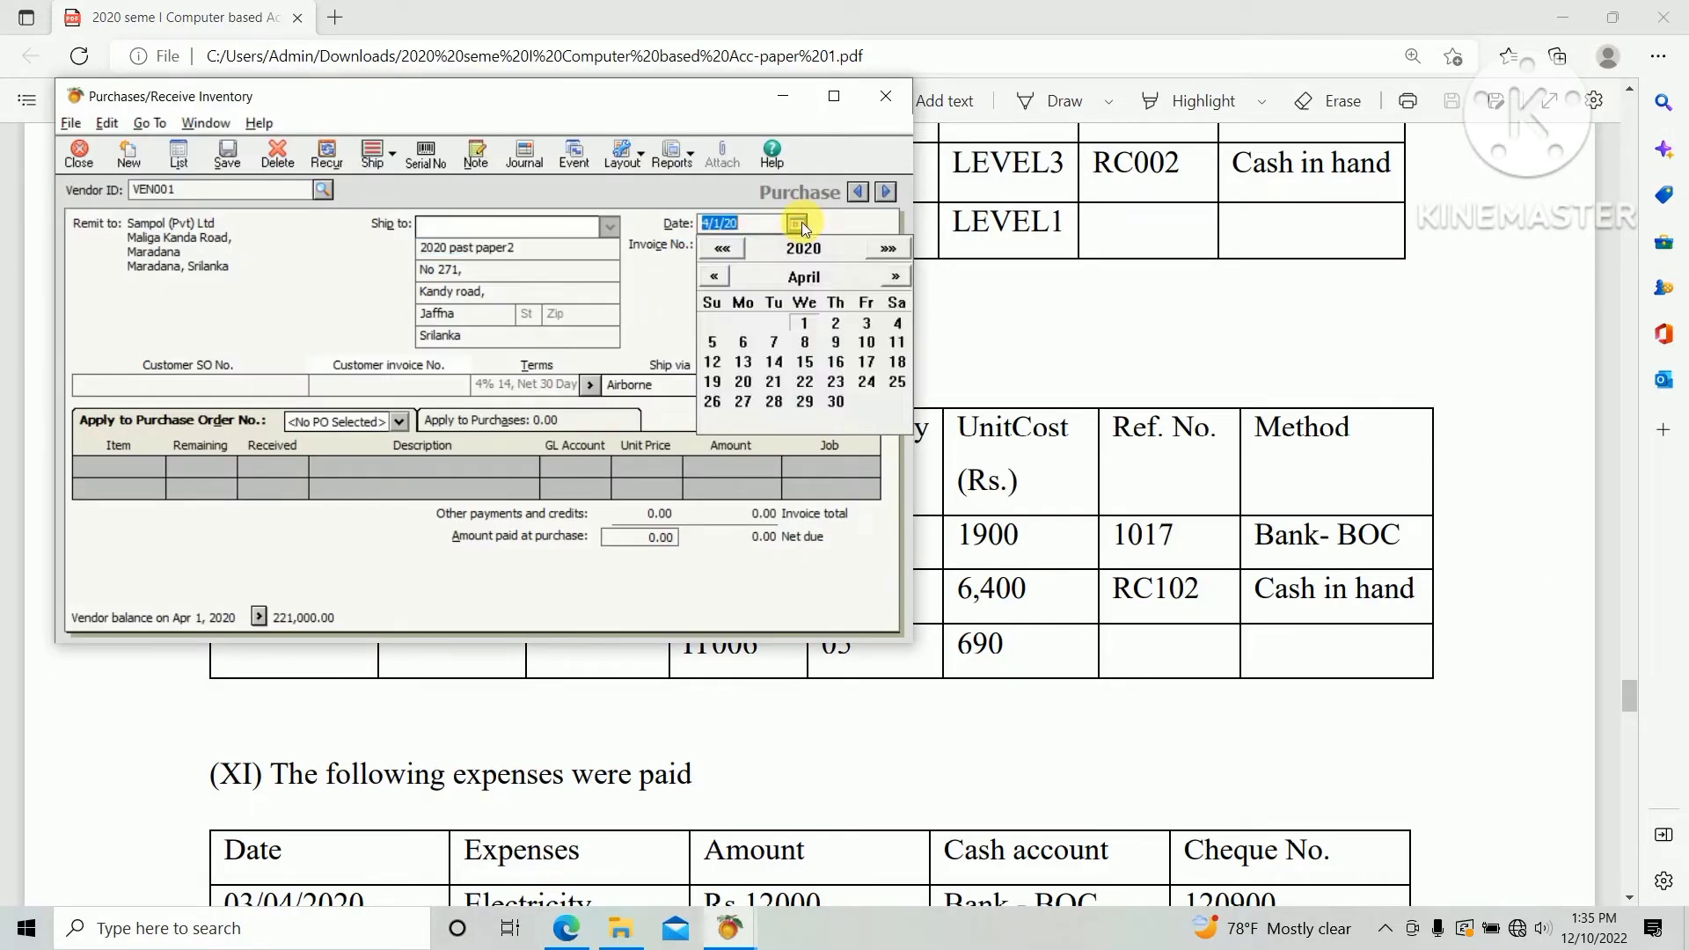
click(895, 324)
key(alt+Tab)
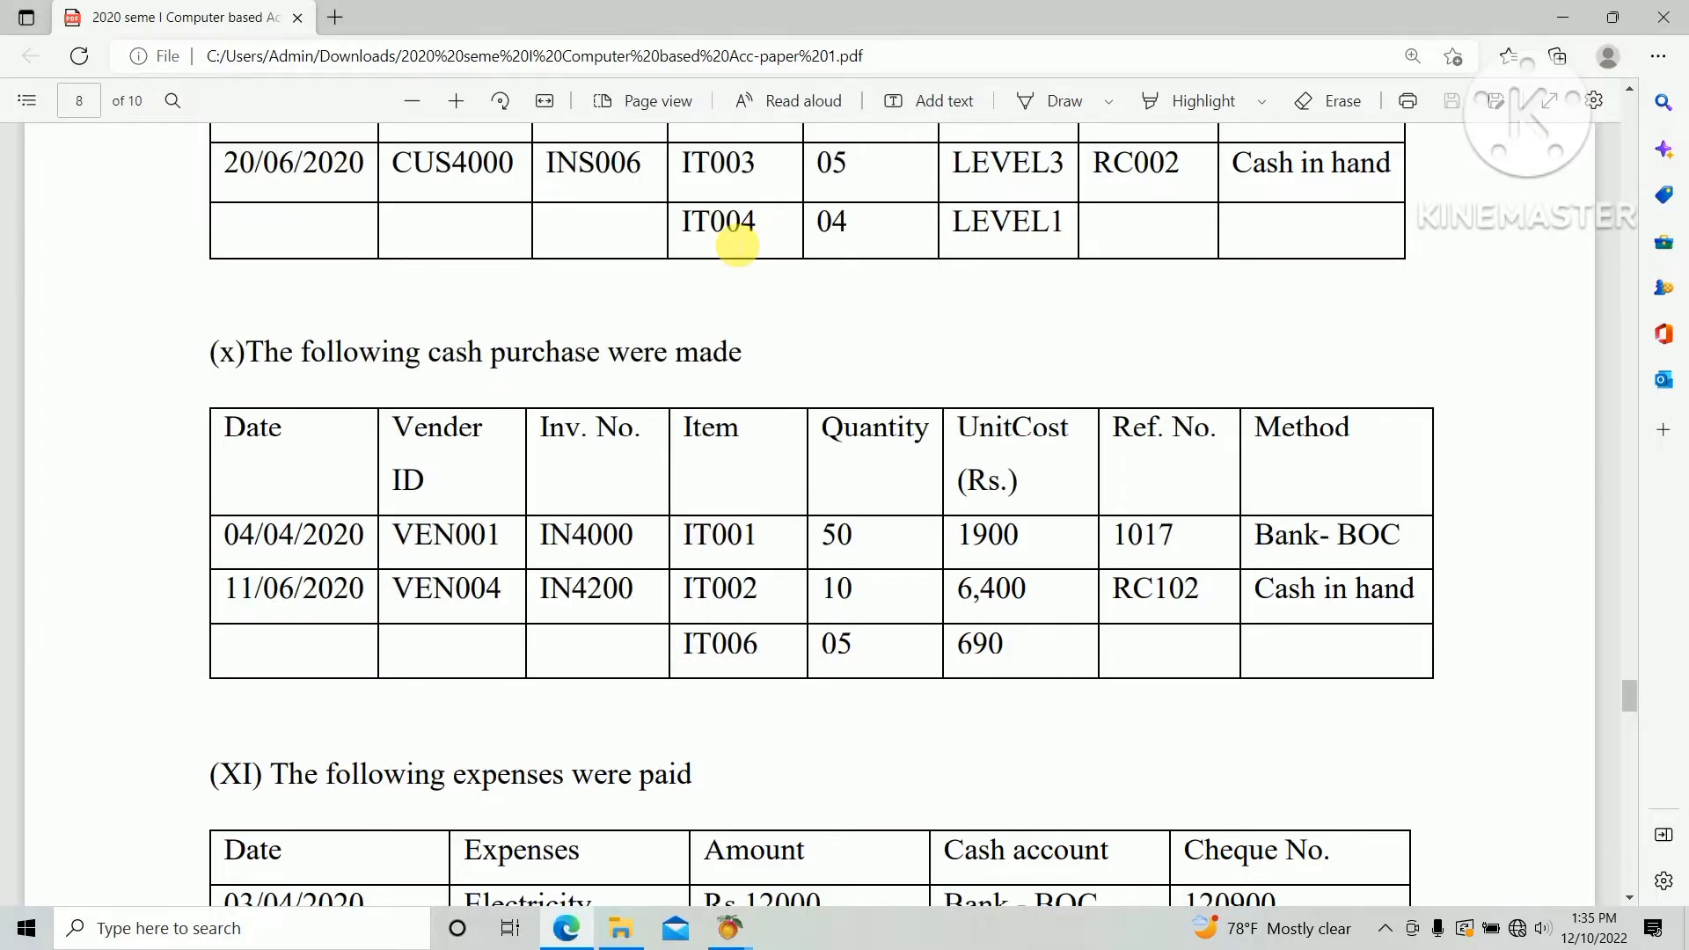
key(alt+Tab)
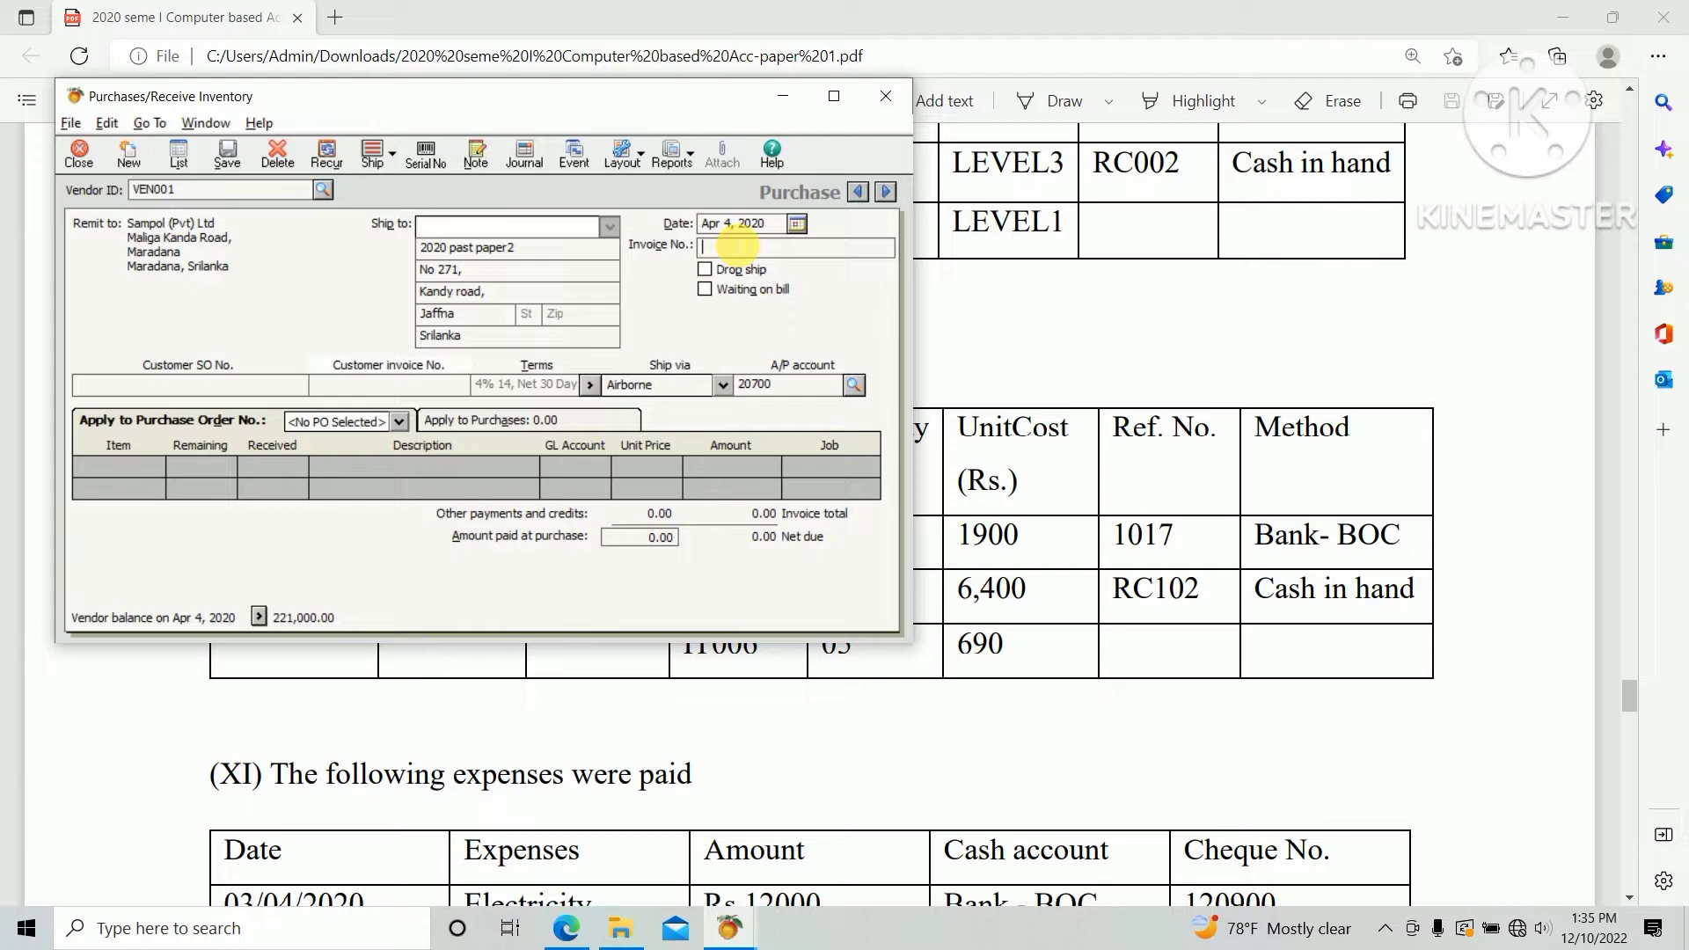
Enter invoice number IN4000 and switch to the Apply to Purchases tab
text(IN4000)
key(Tab)
key(alt+Tab)
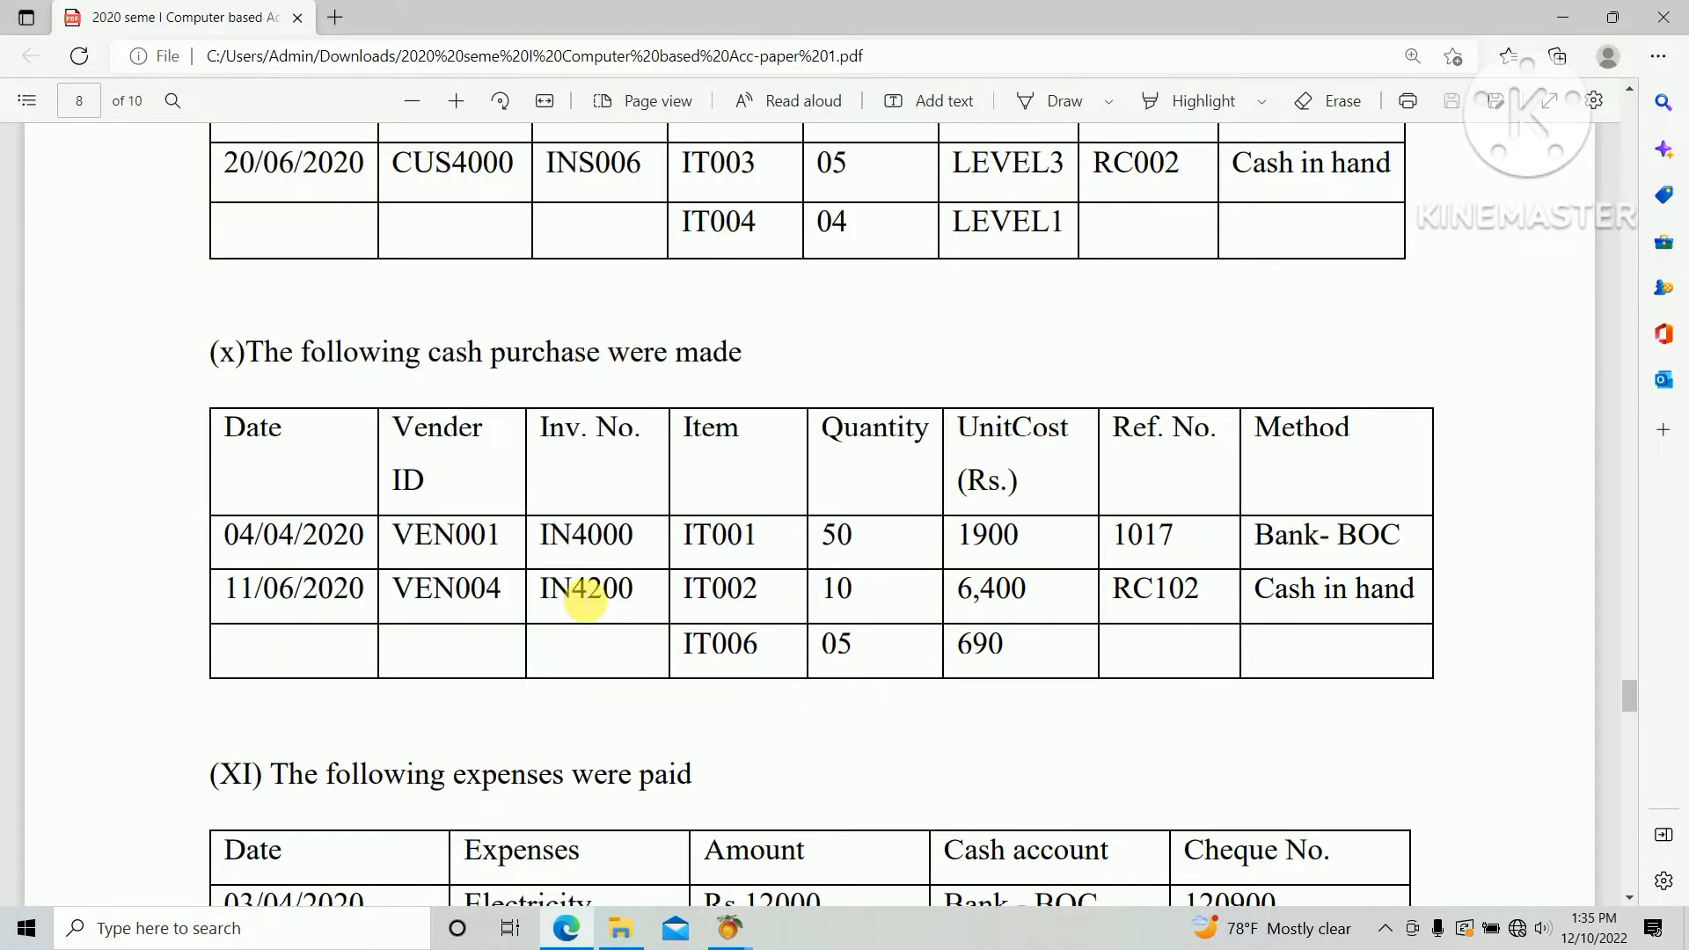
key(alt+Tab)
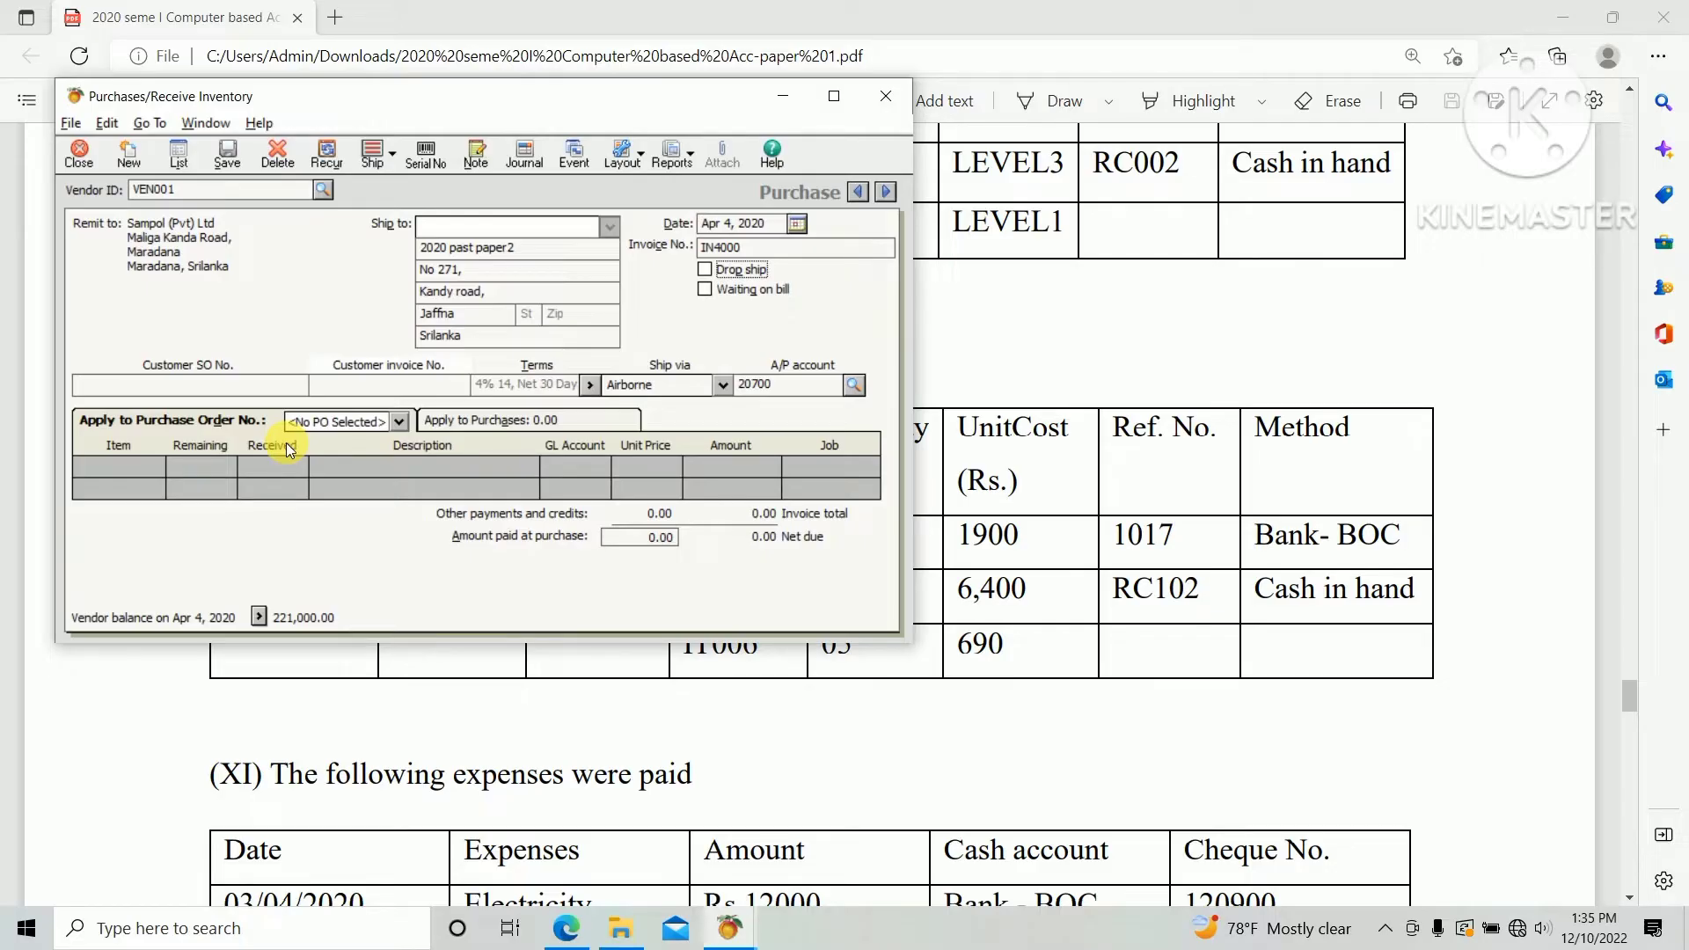
click(487, 420)
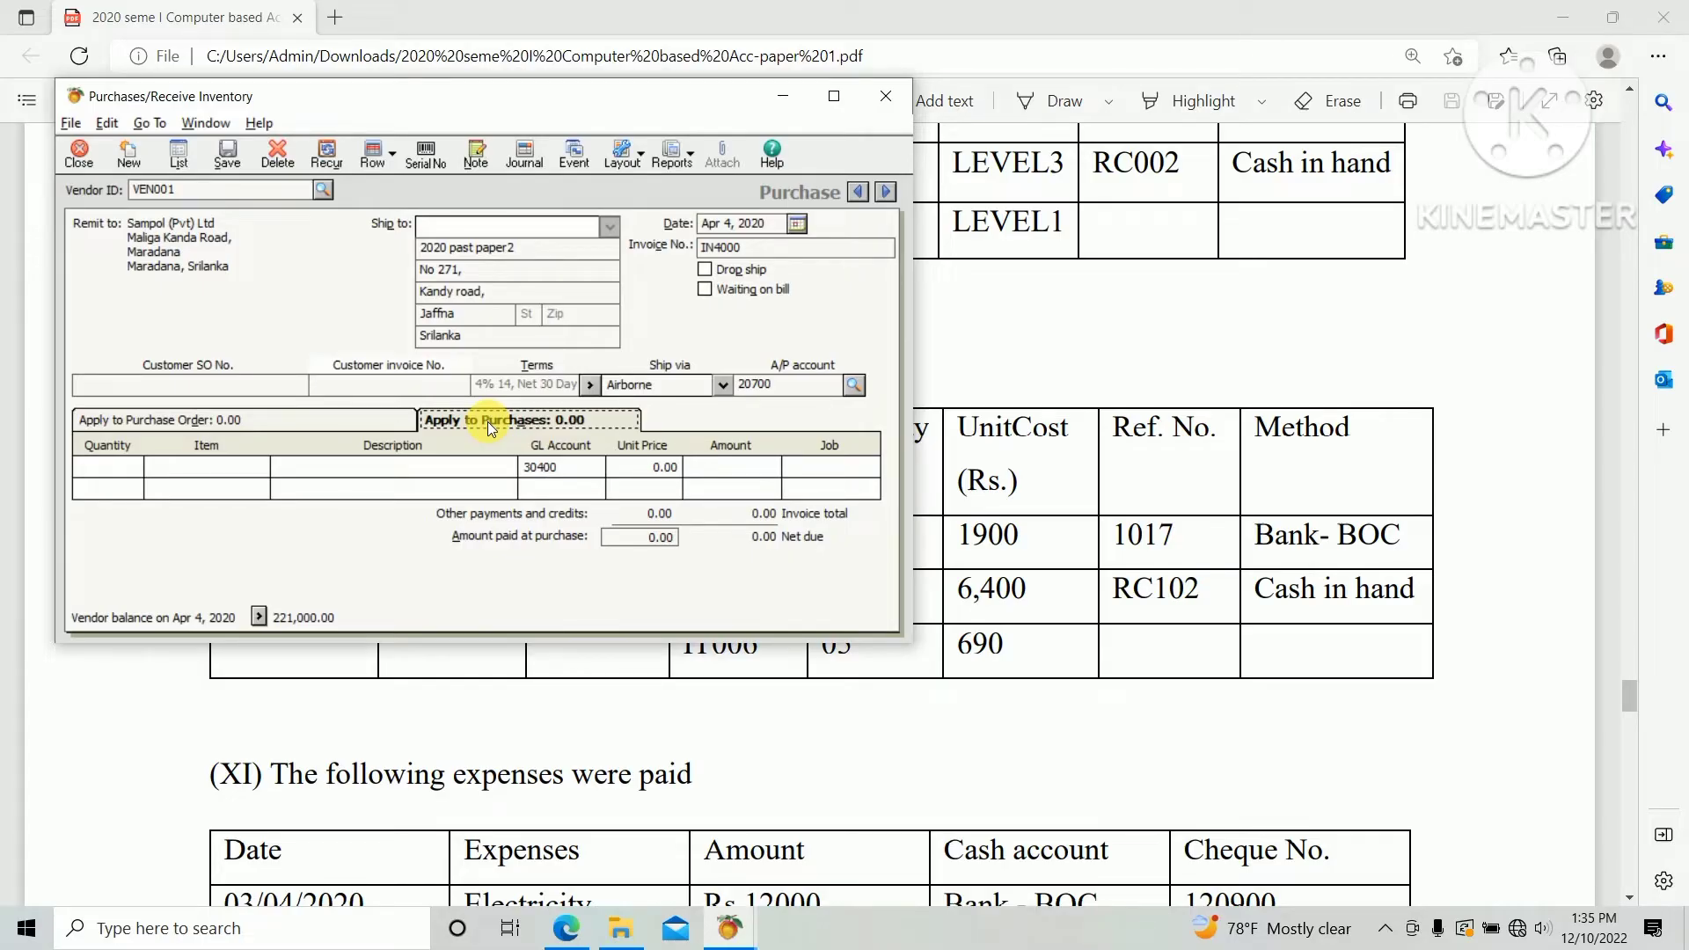
Add item IT001 (Ear phone 1) on the first line with quantity 50
click(214, 458)
key(alt+Tab)
key(alt+Tab)
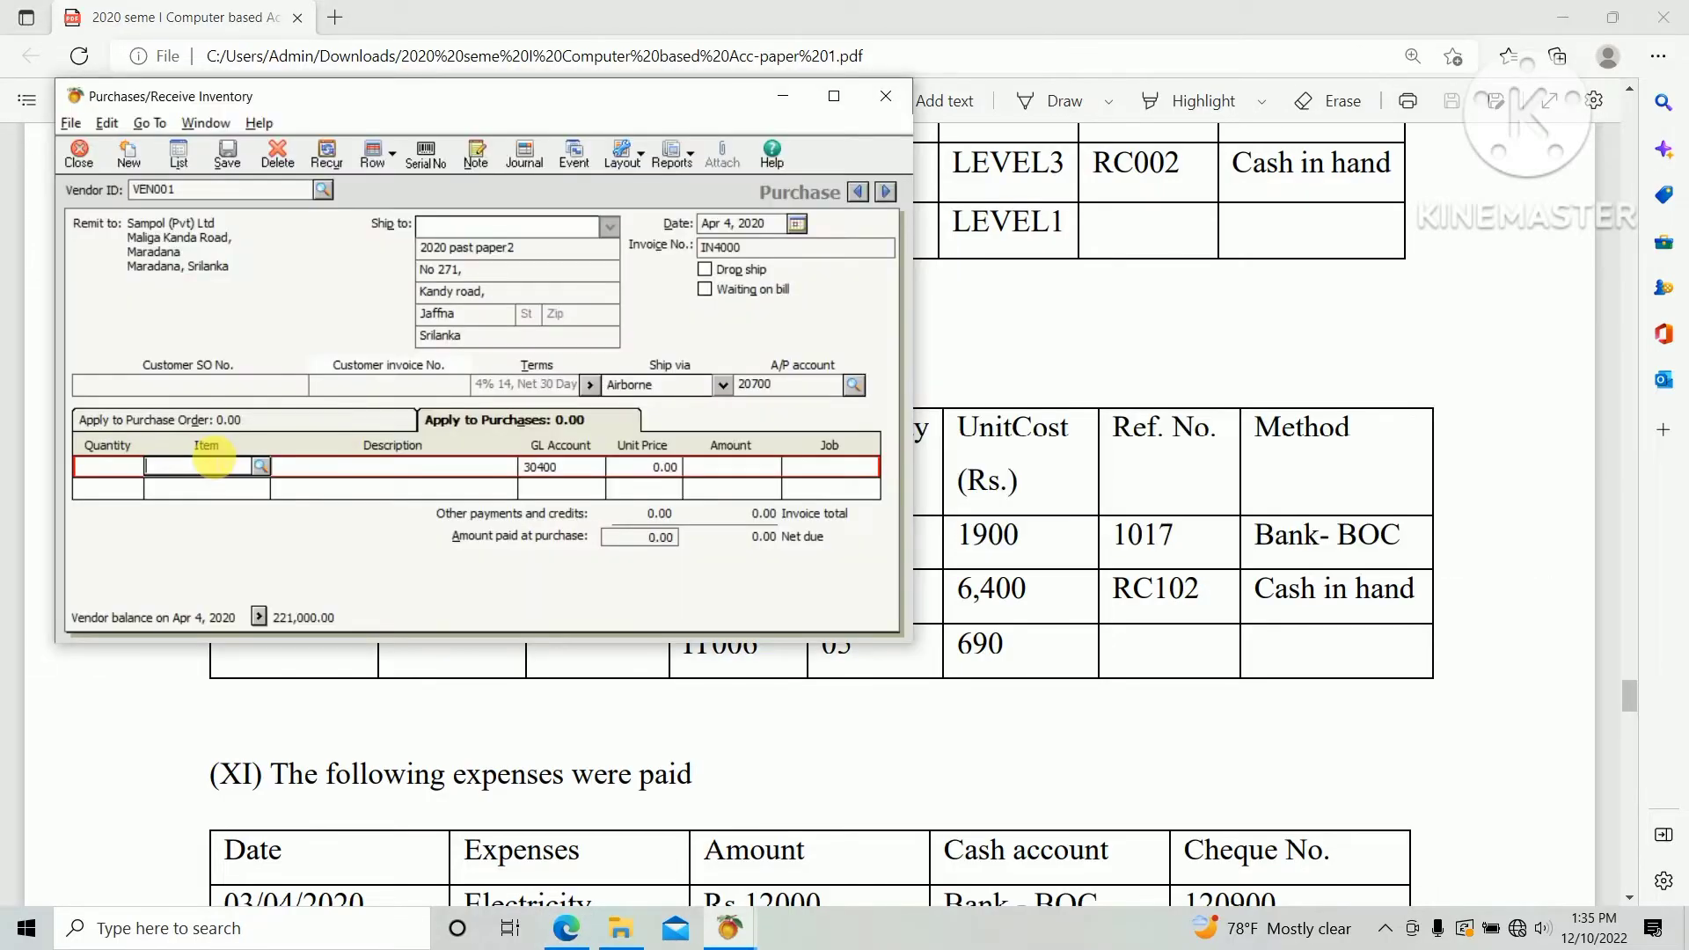
click(262, 464)
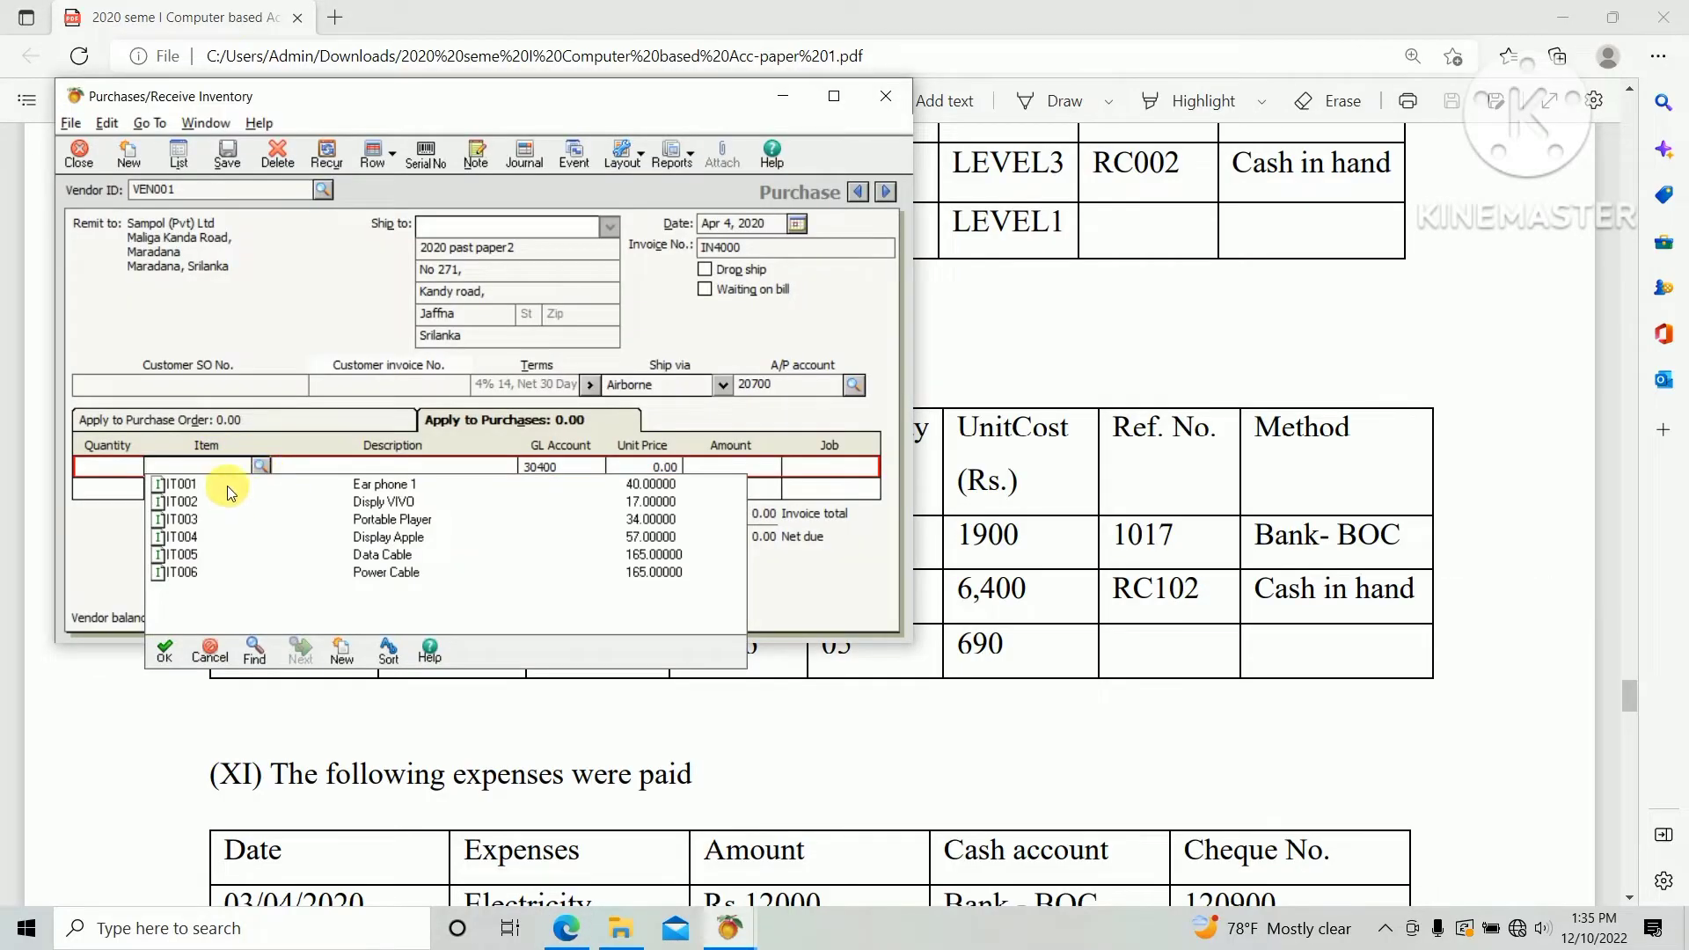
double_click(227, 486)
key(alt+Tab)
key(alt+Tab)
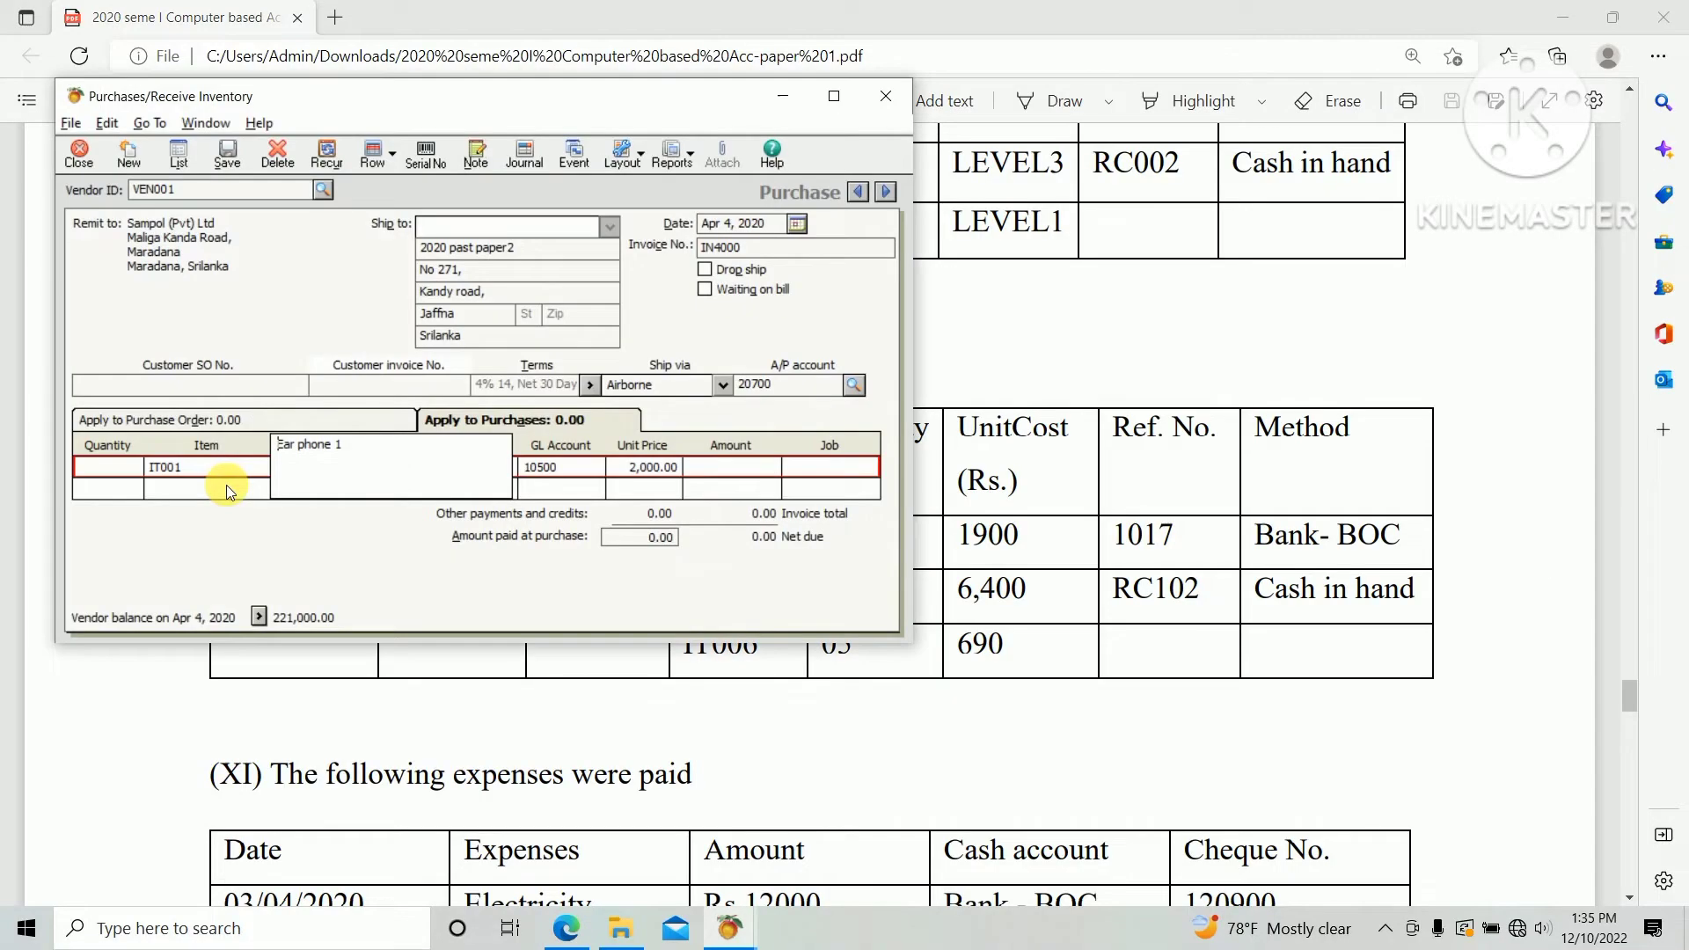
click(99, 466)
text(50)
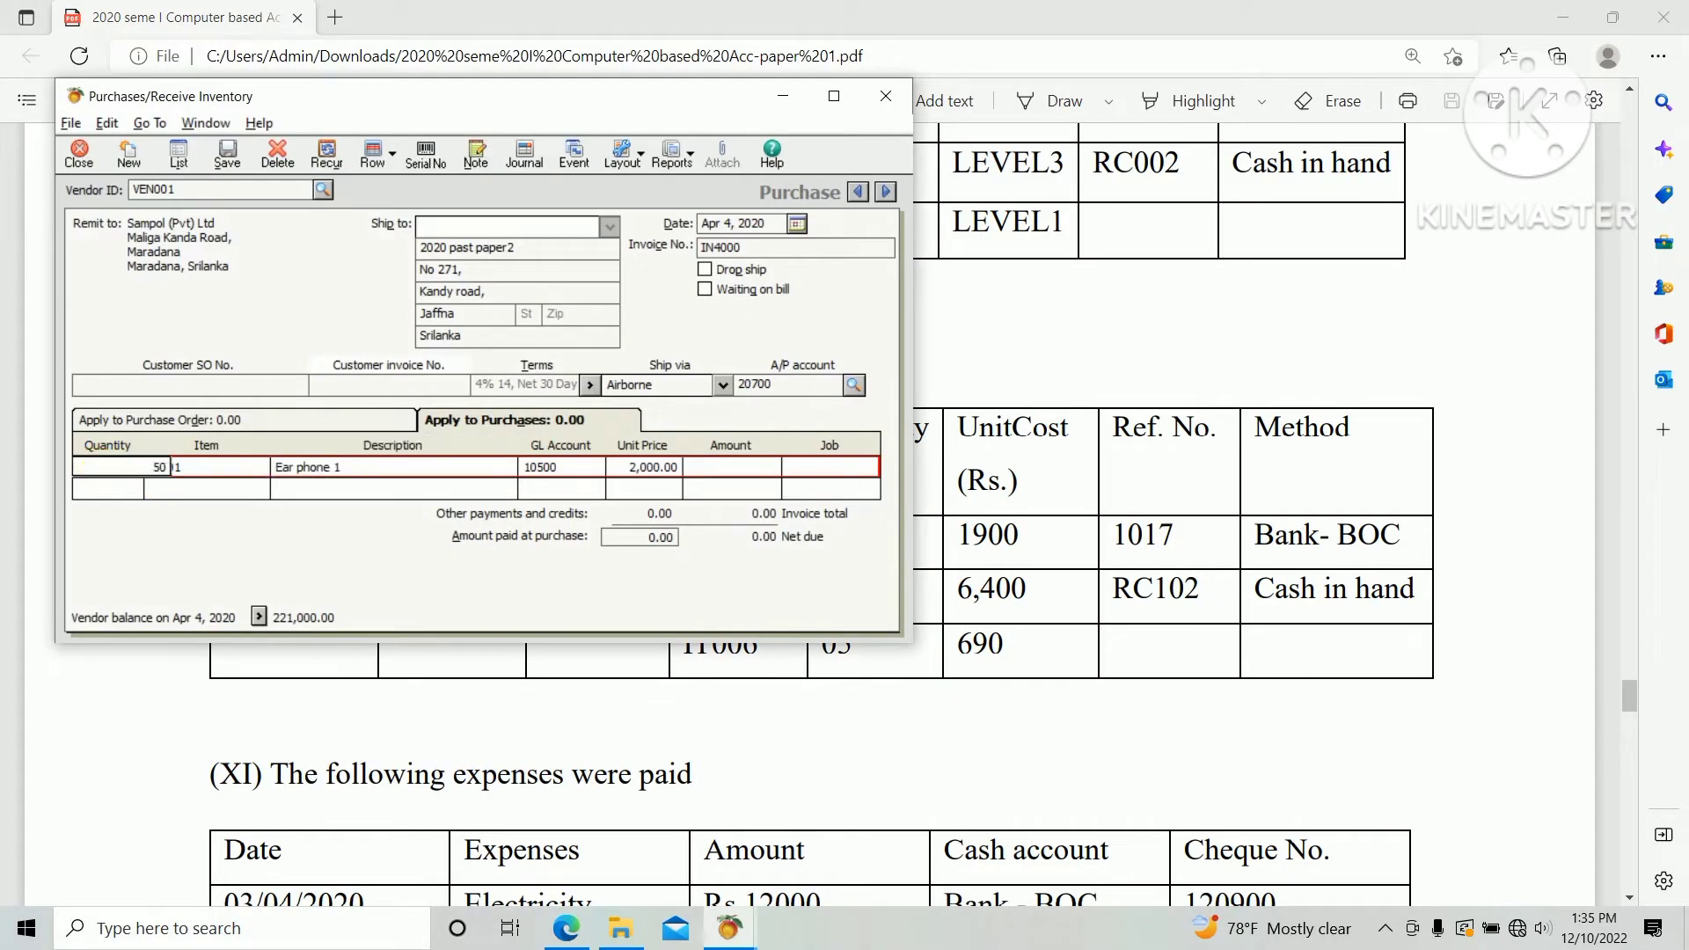
key(Tab)
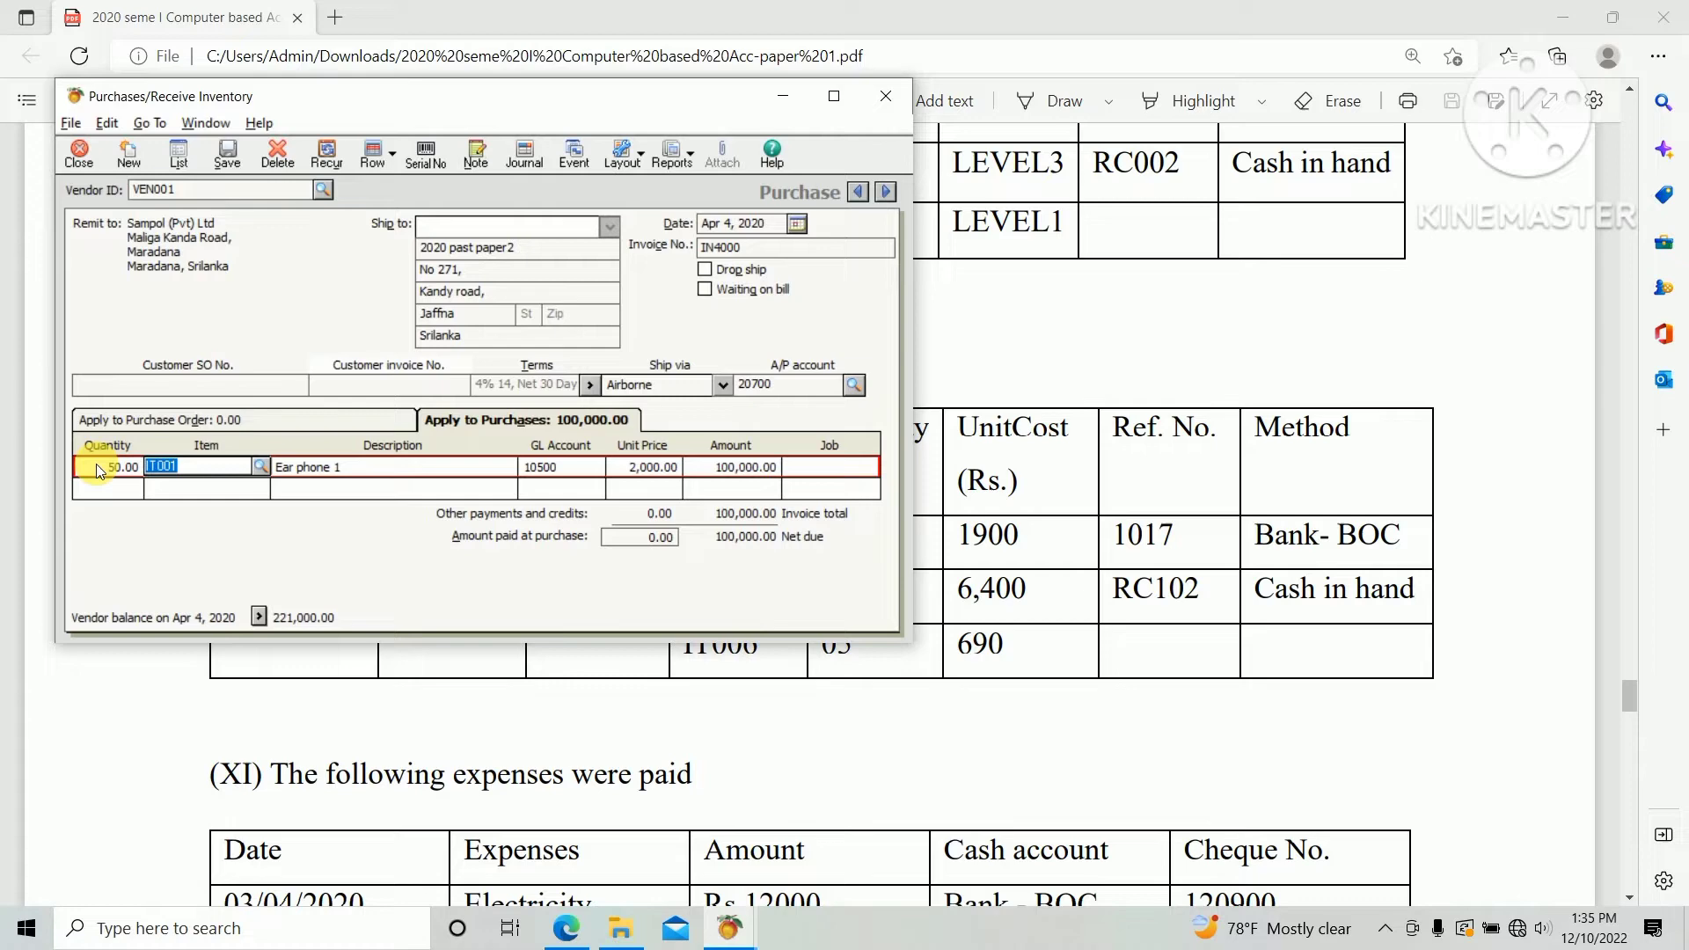
key(Tab)
key(Tab)
Change the IT001 unit price to 1,900, making the total 95,000.00
key(alt+Tab)
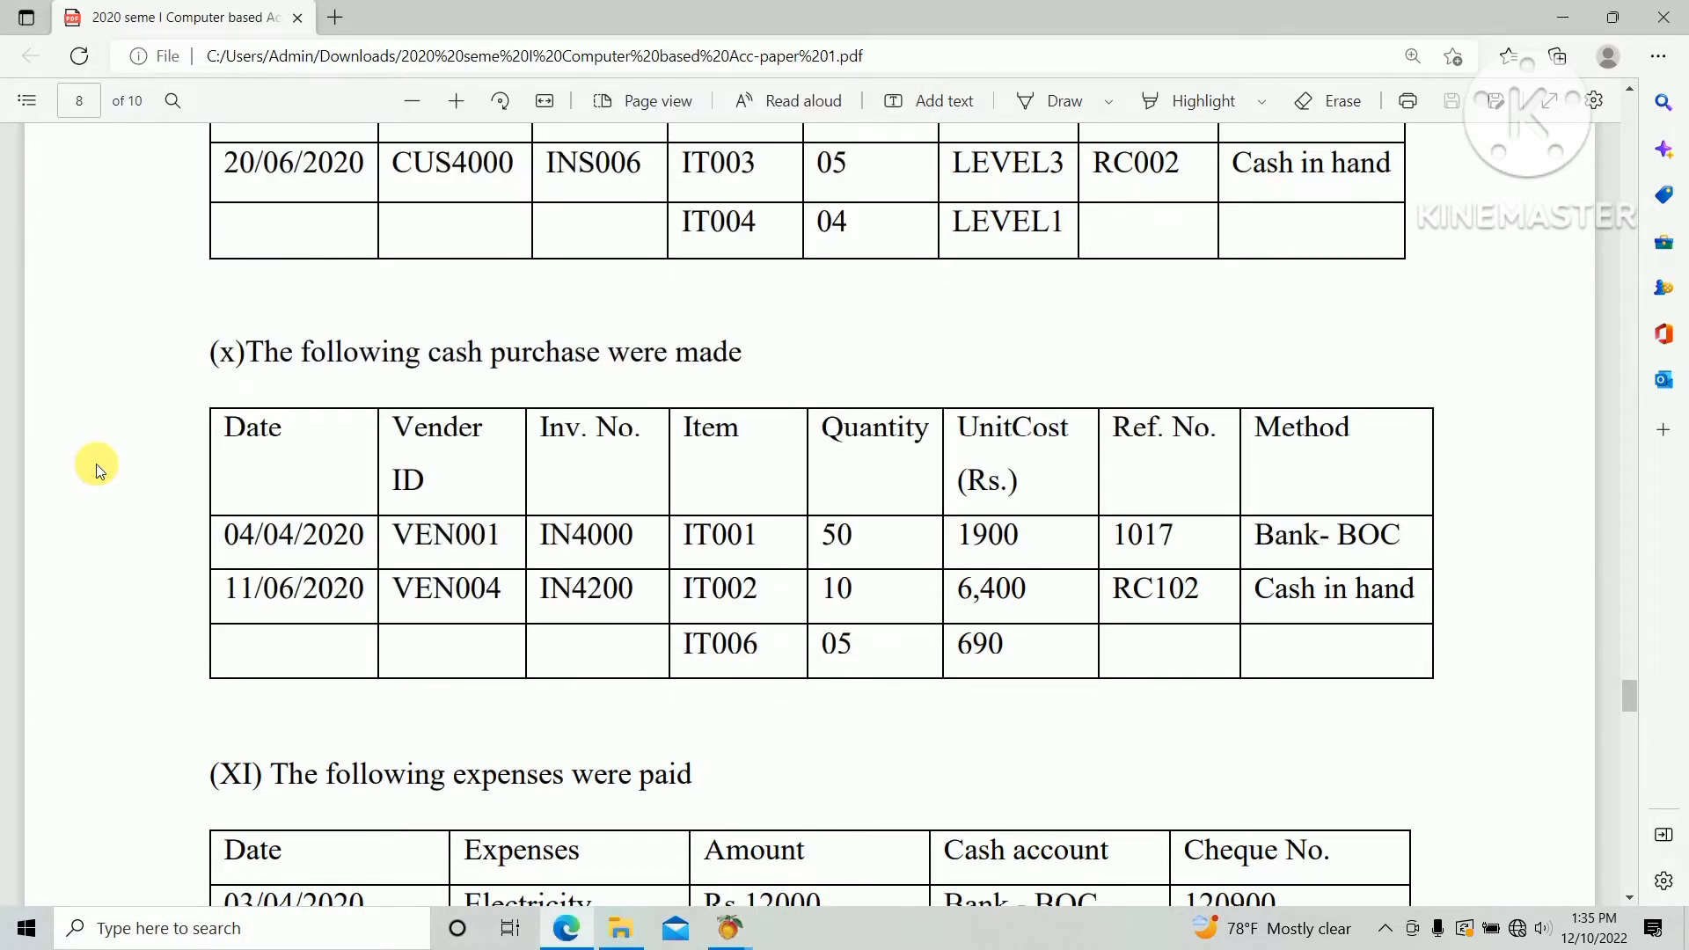
key(alt+Tab)
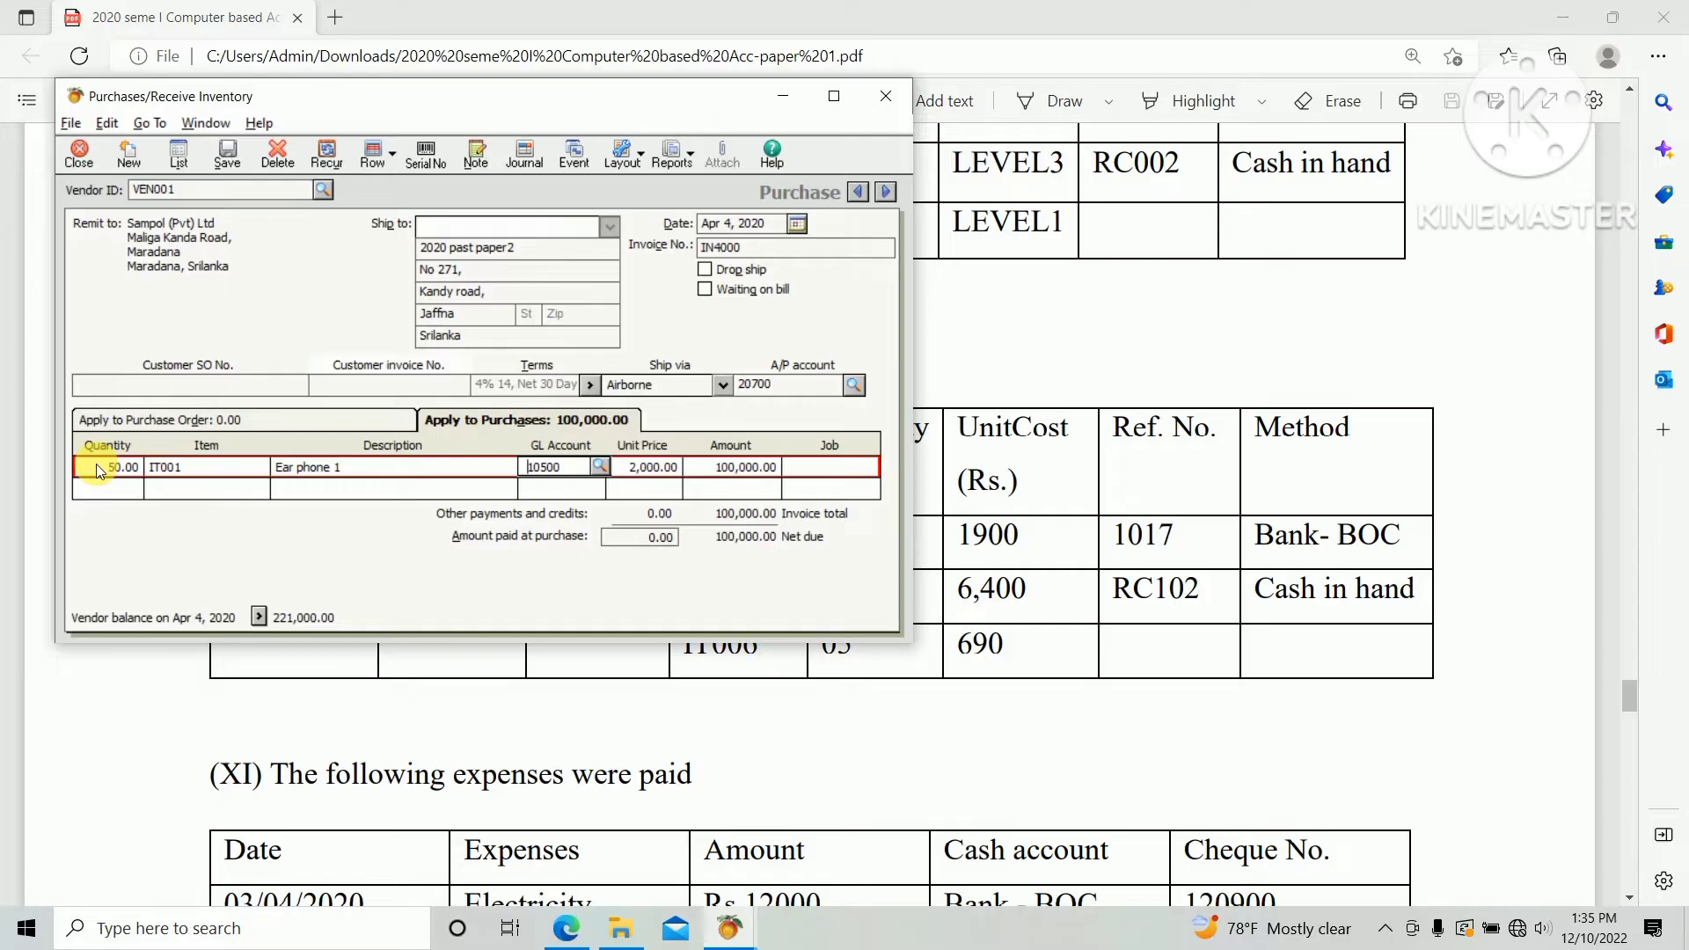
click(630, 466)
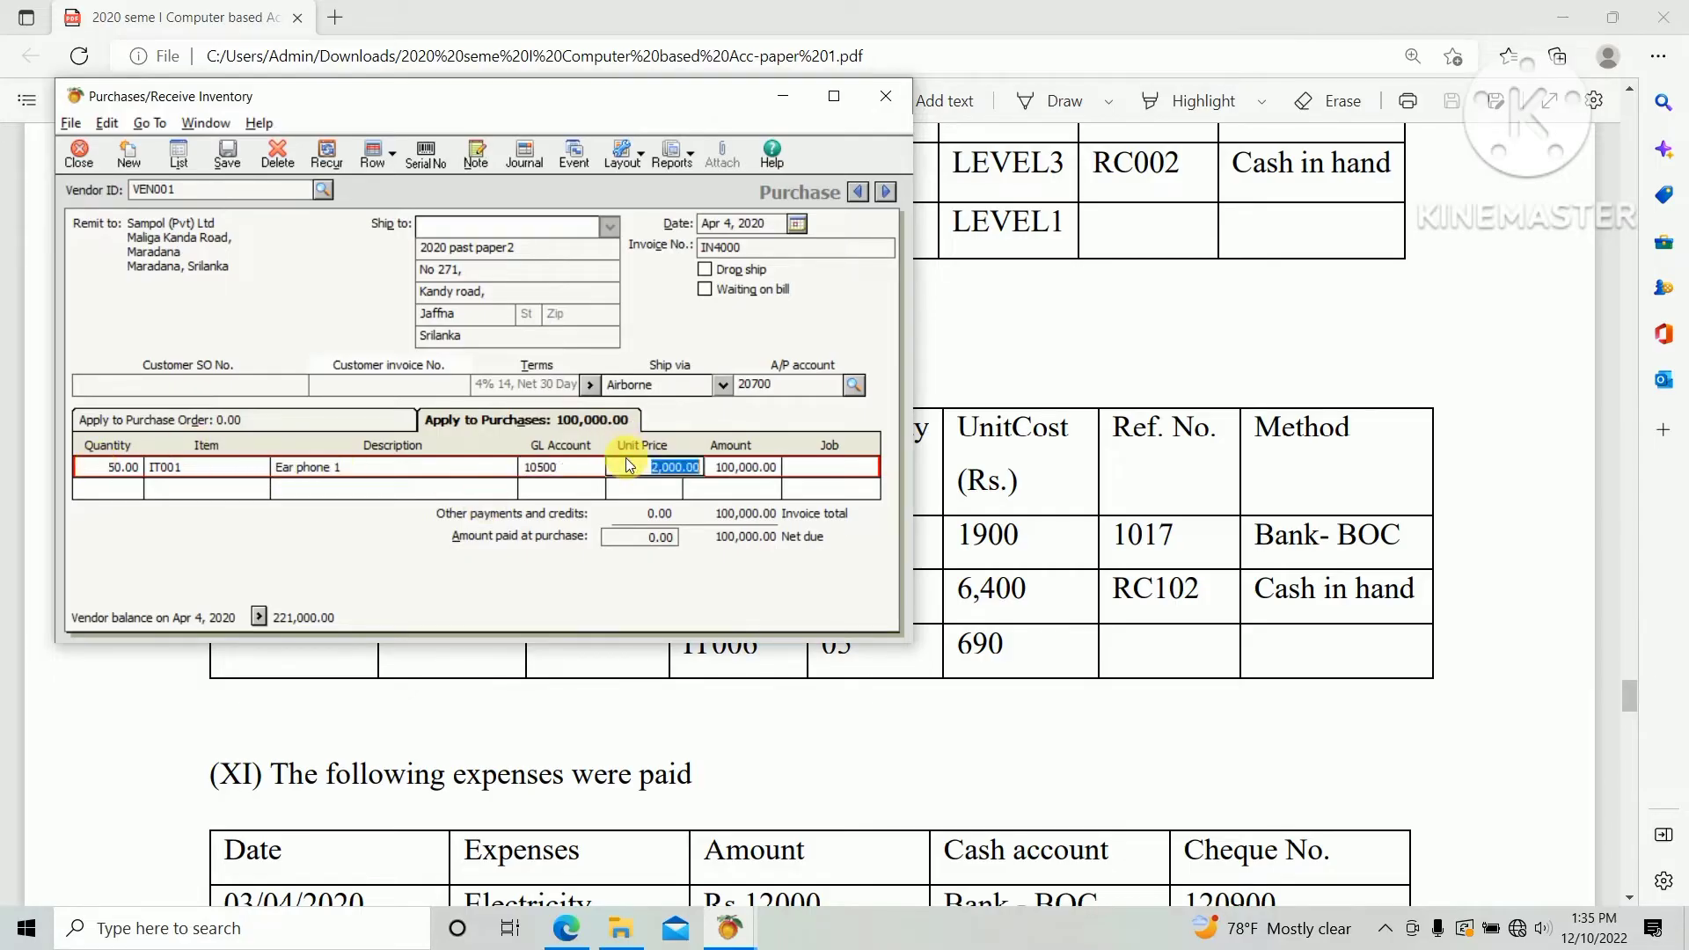
text(1900)
key(Tab)
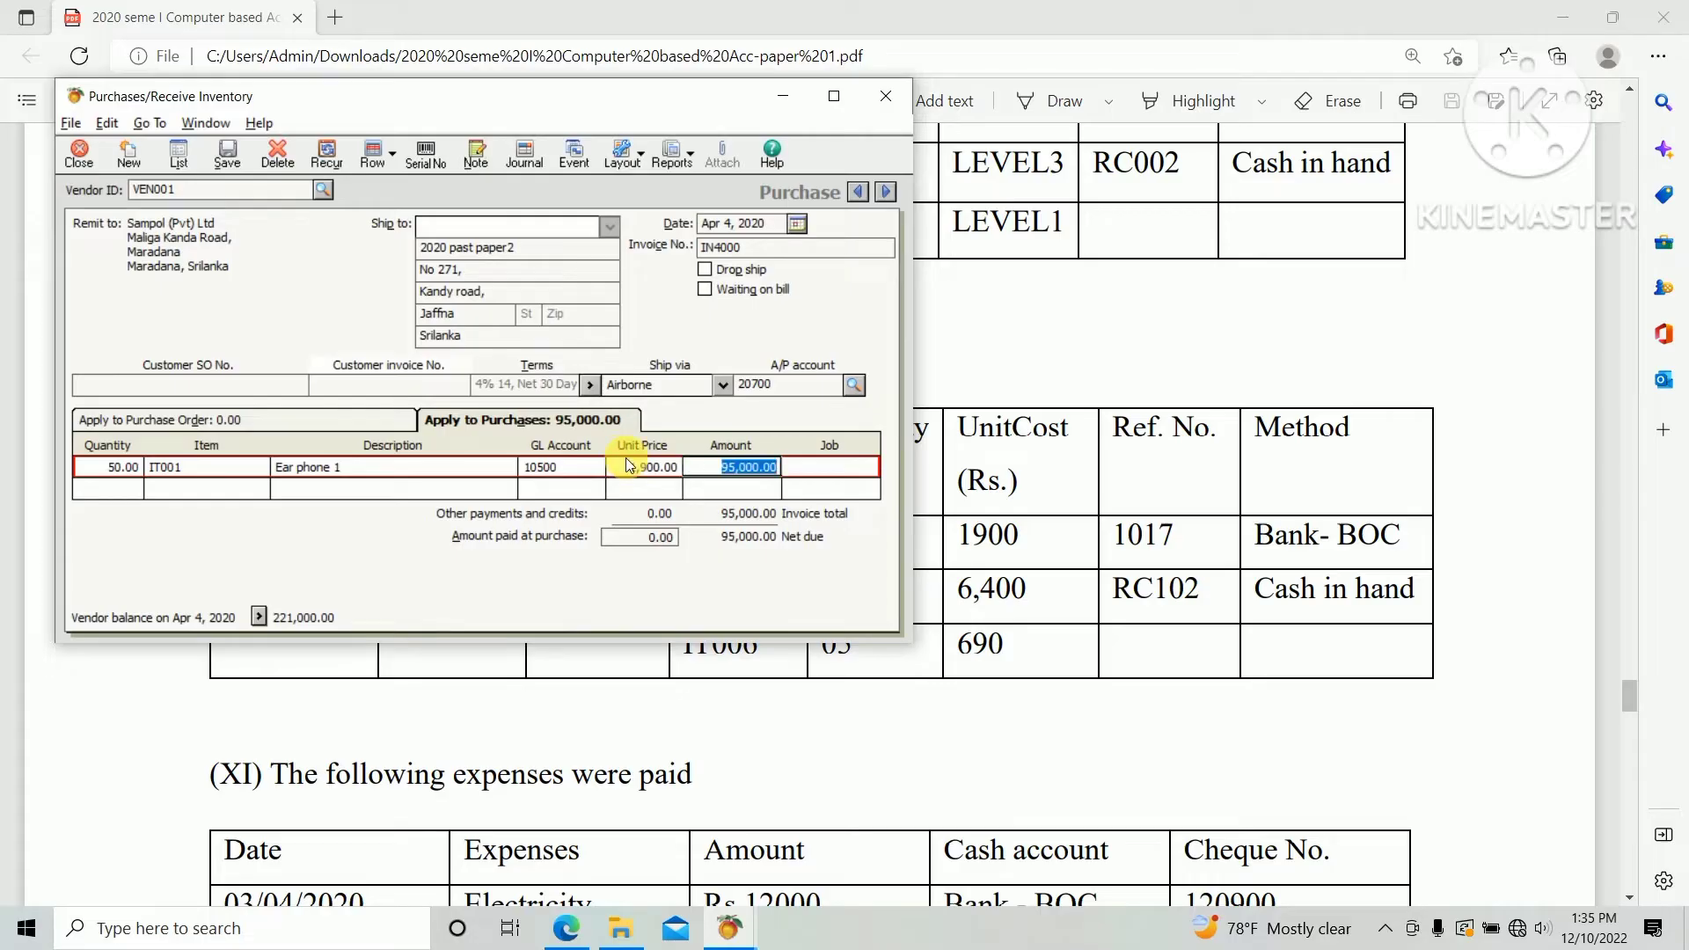
key(alt+Tab)
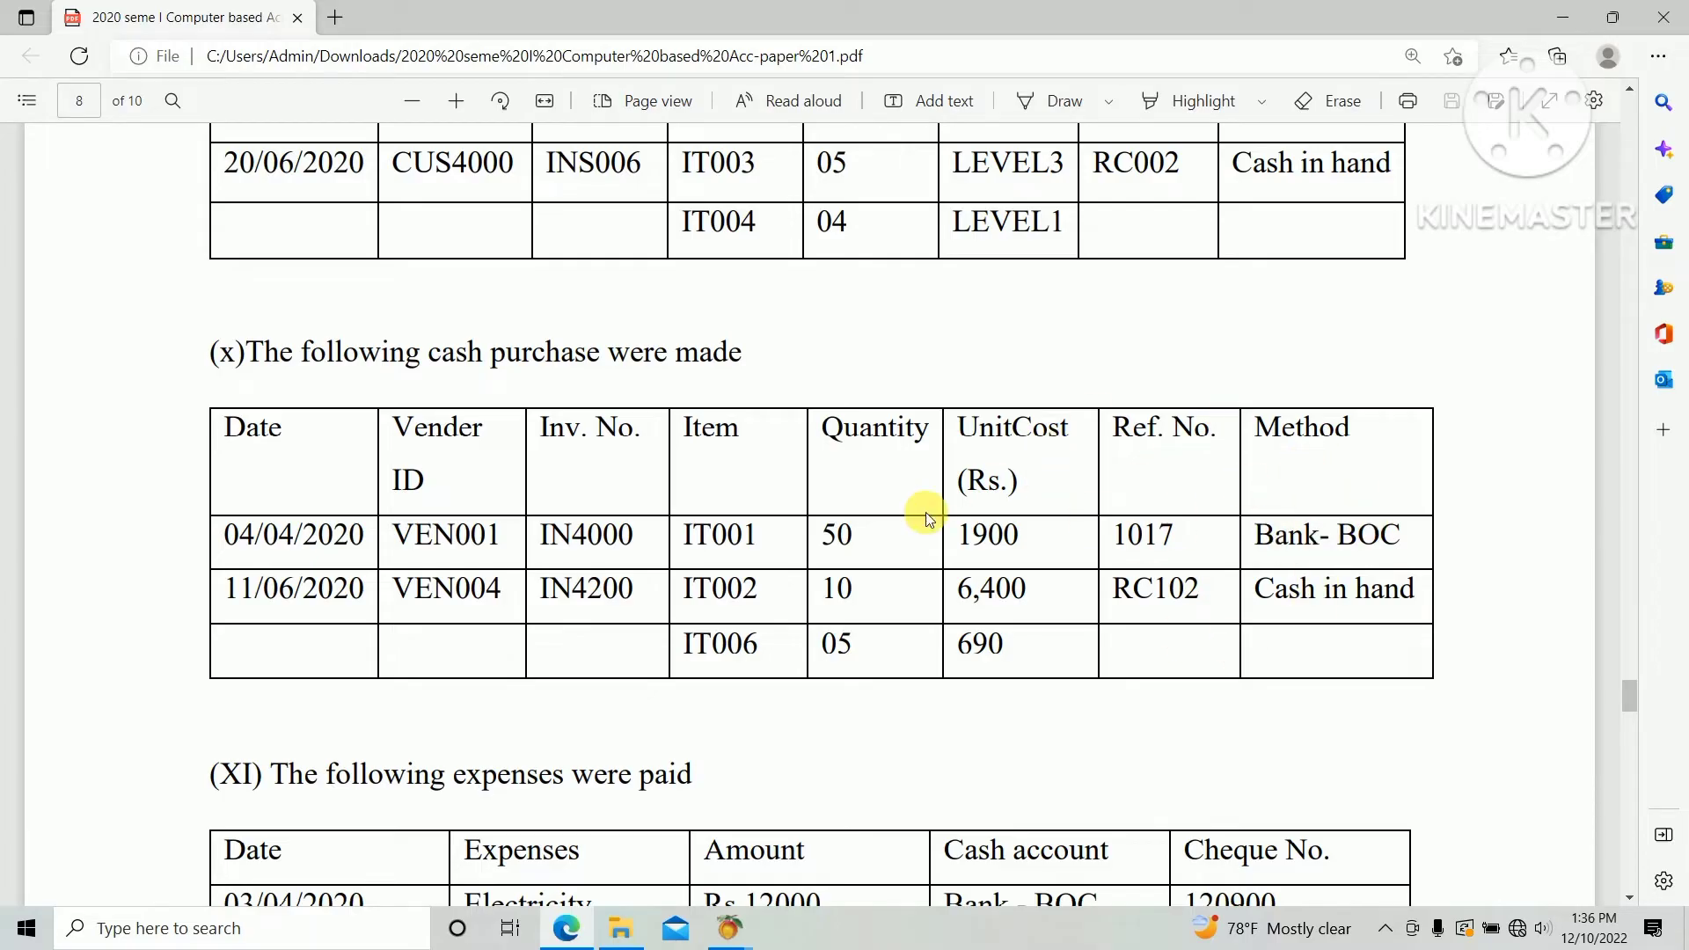
key(alt+Tab)
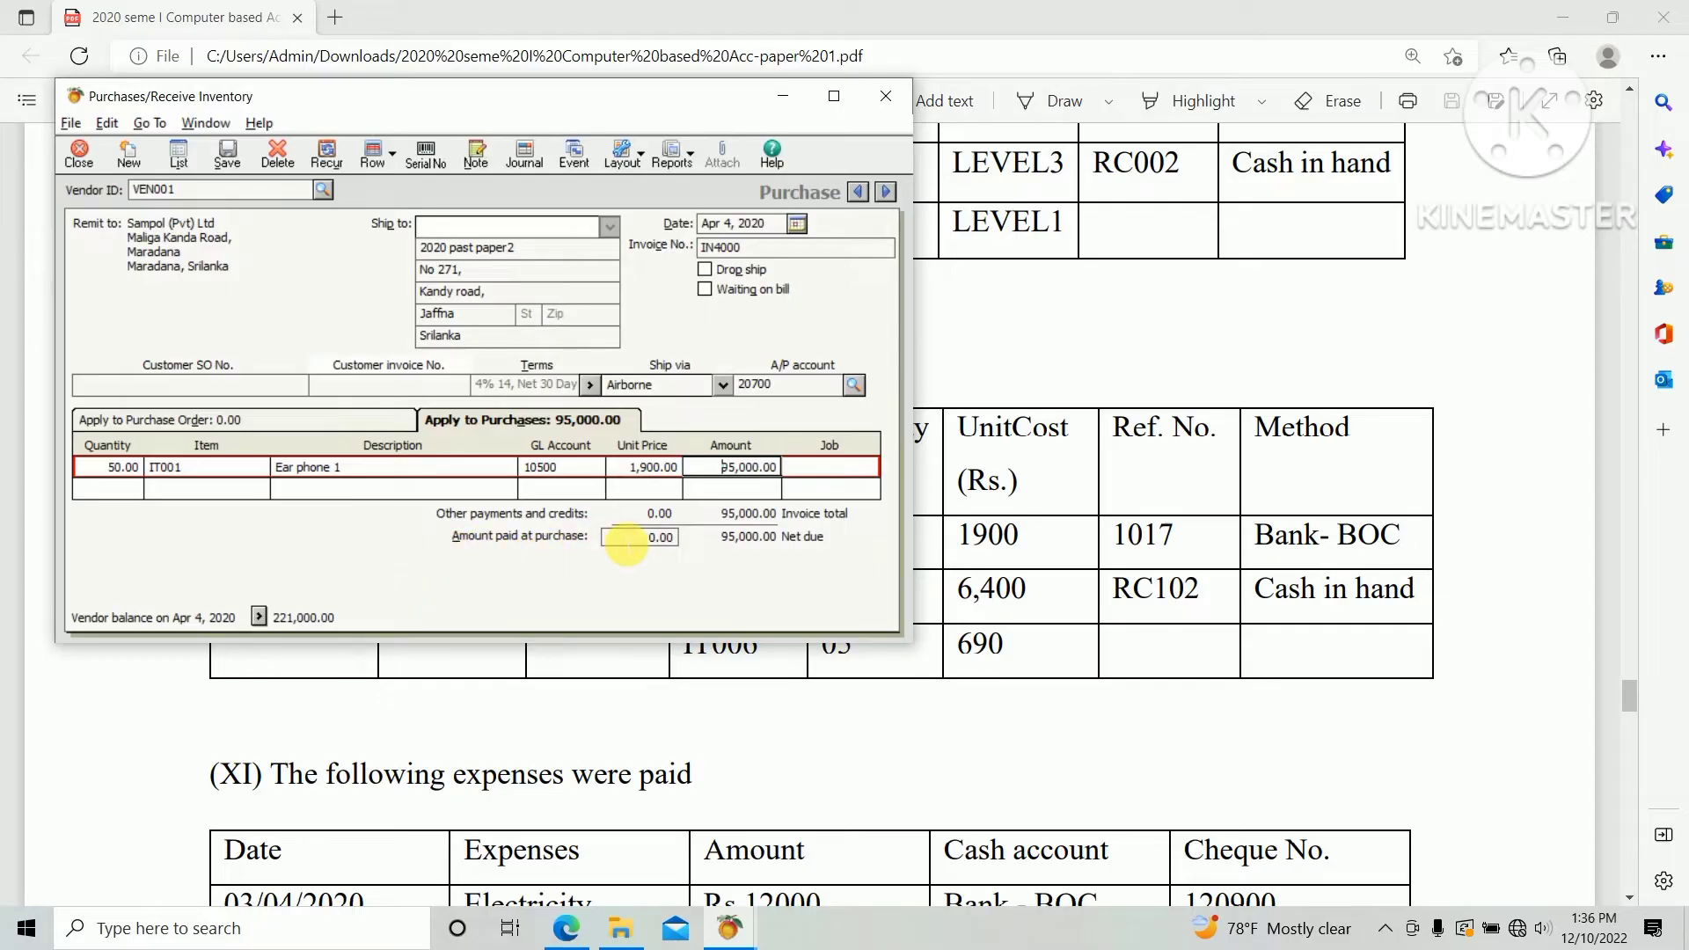
Enter 95,000 as the amount paid at purchase with reference 1017
click(628, 540)
double_click(628, 545)
text(95,000)
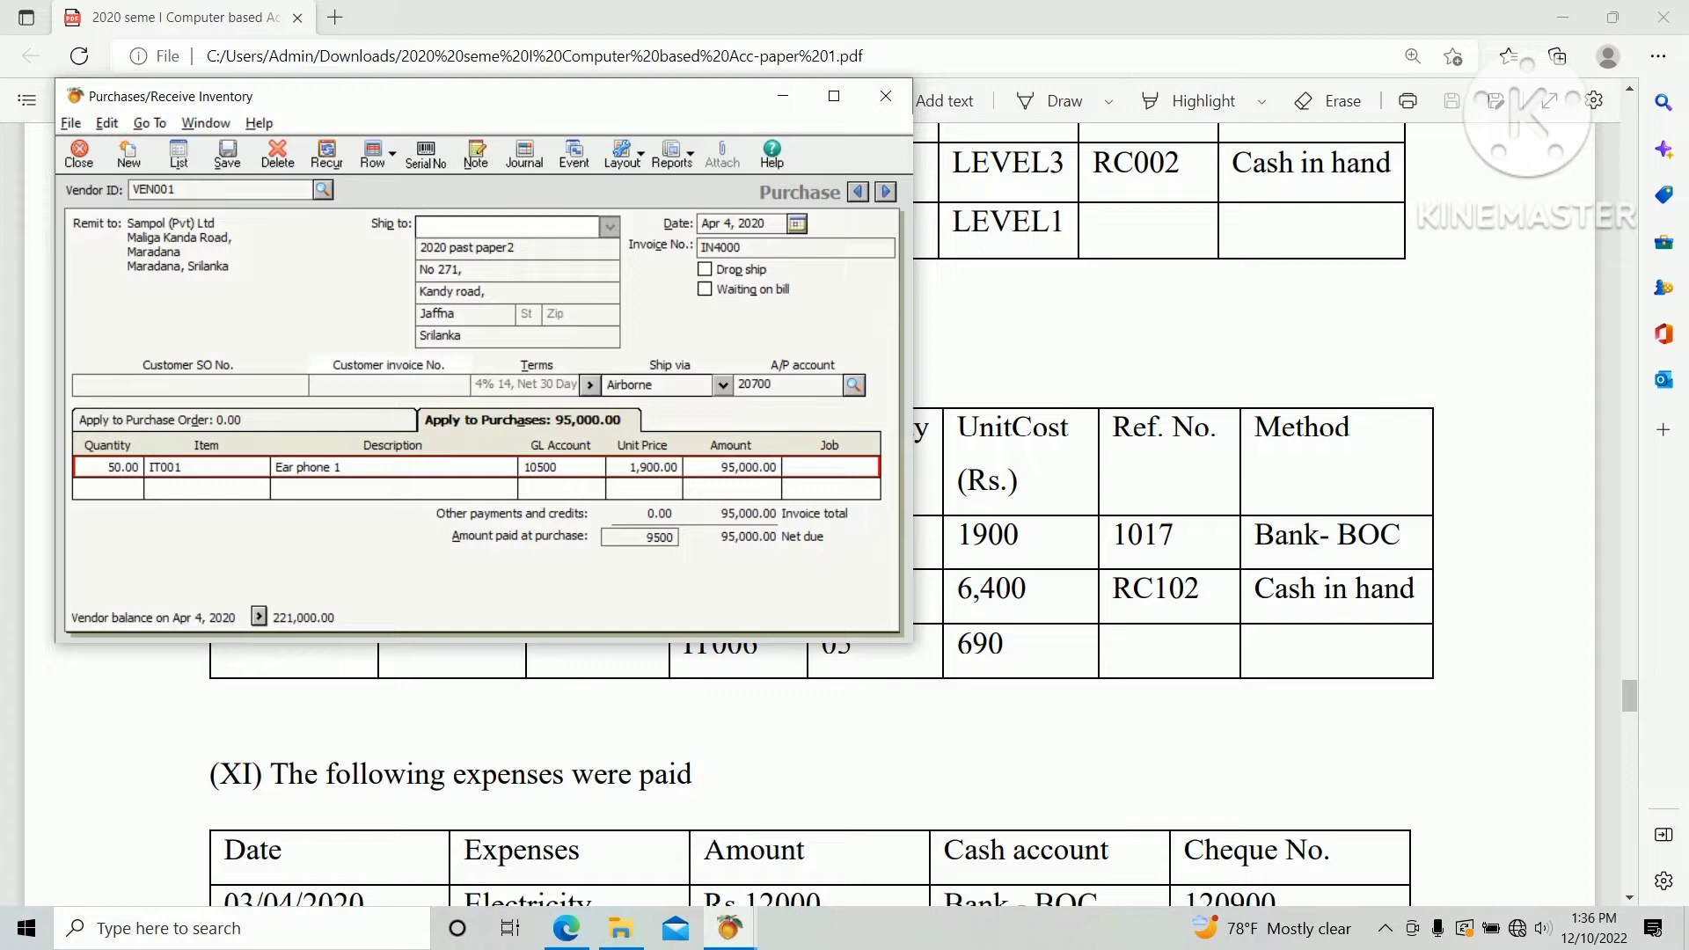
key(Tab)
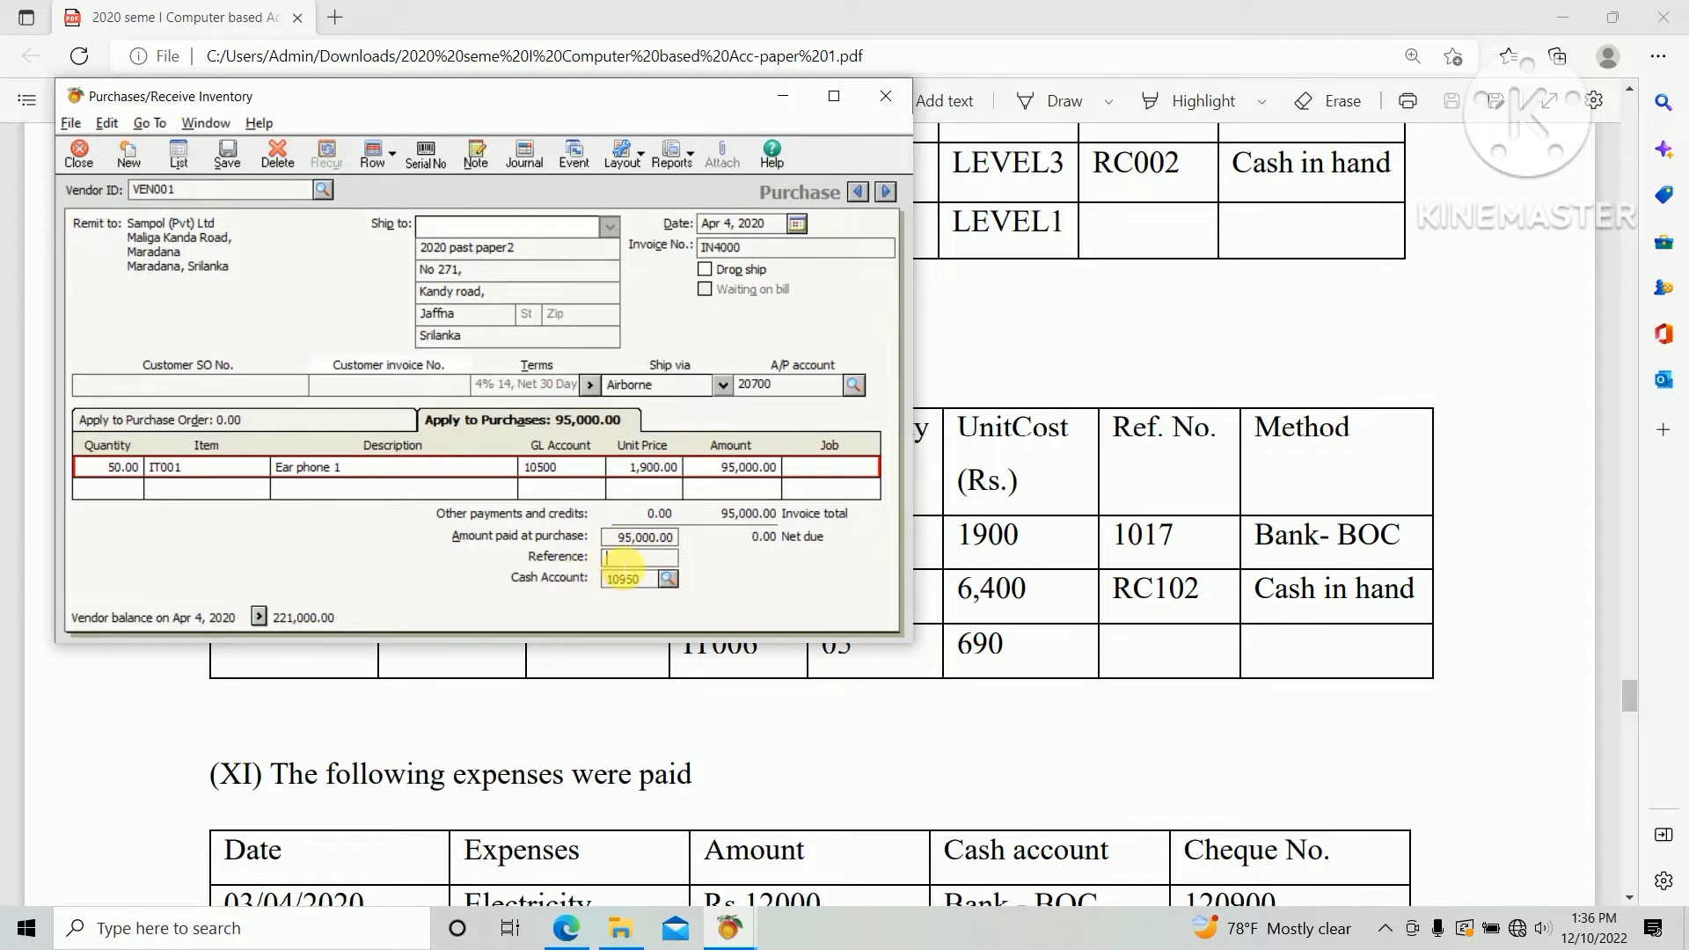
text(1017)
key(Tab)
Pay from cash account 10950 Bank BOC and save the purchase
click(669, 578)
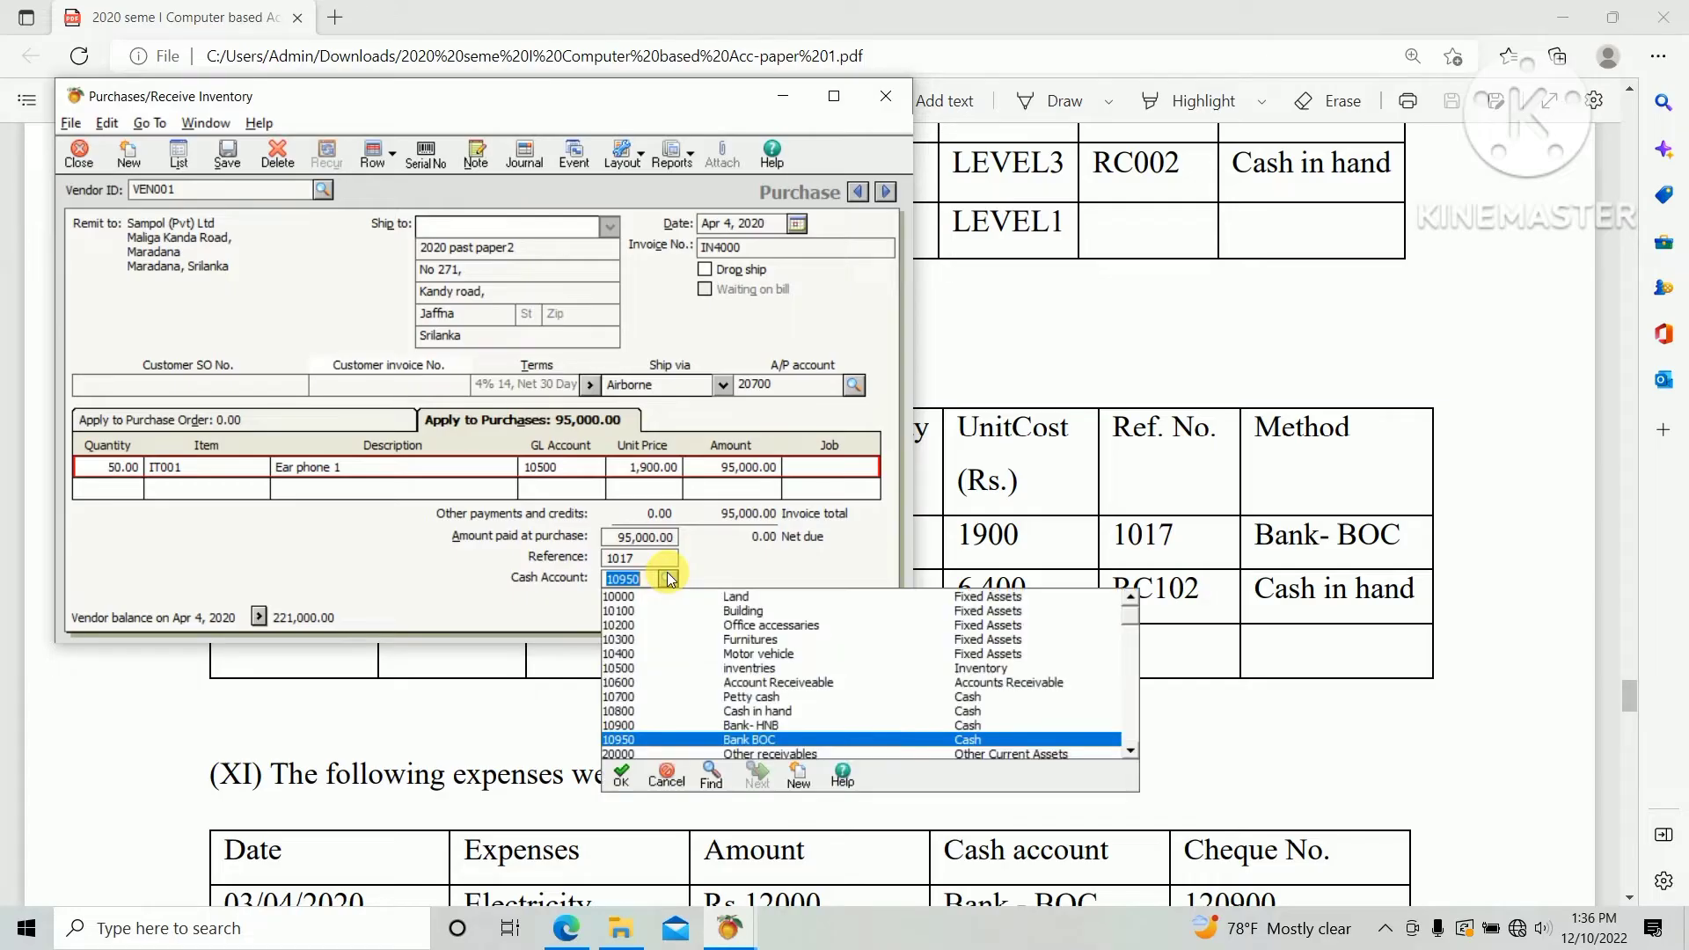
double_click(766, 748)
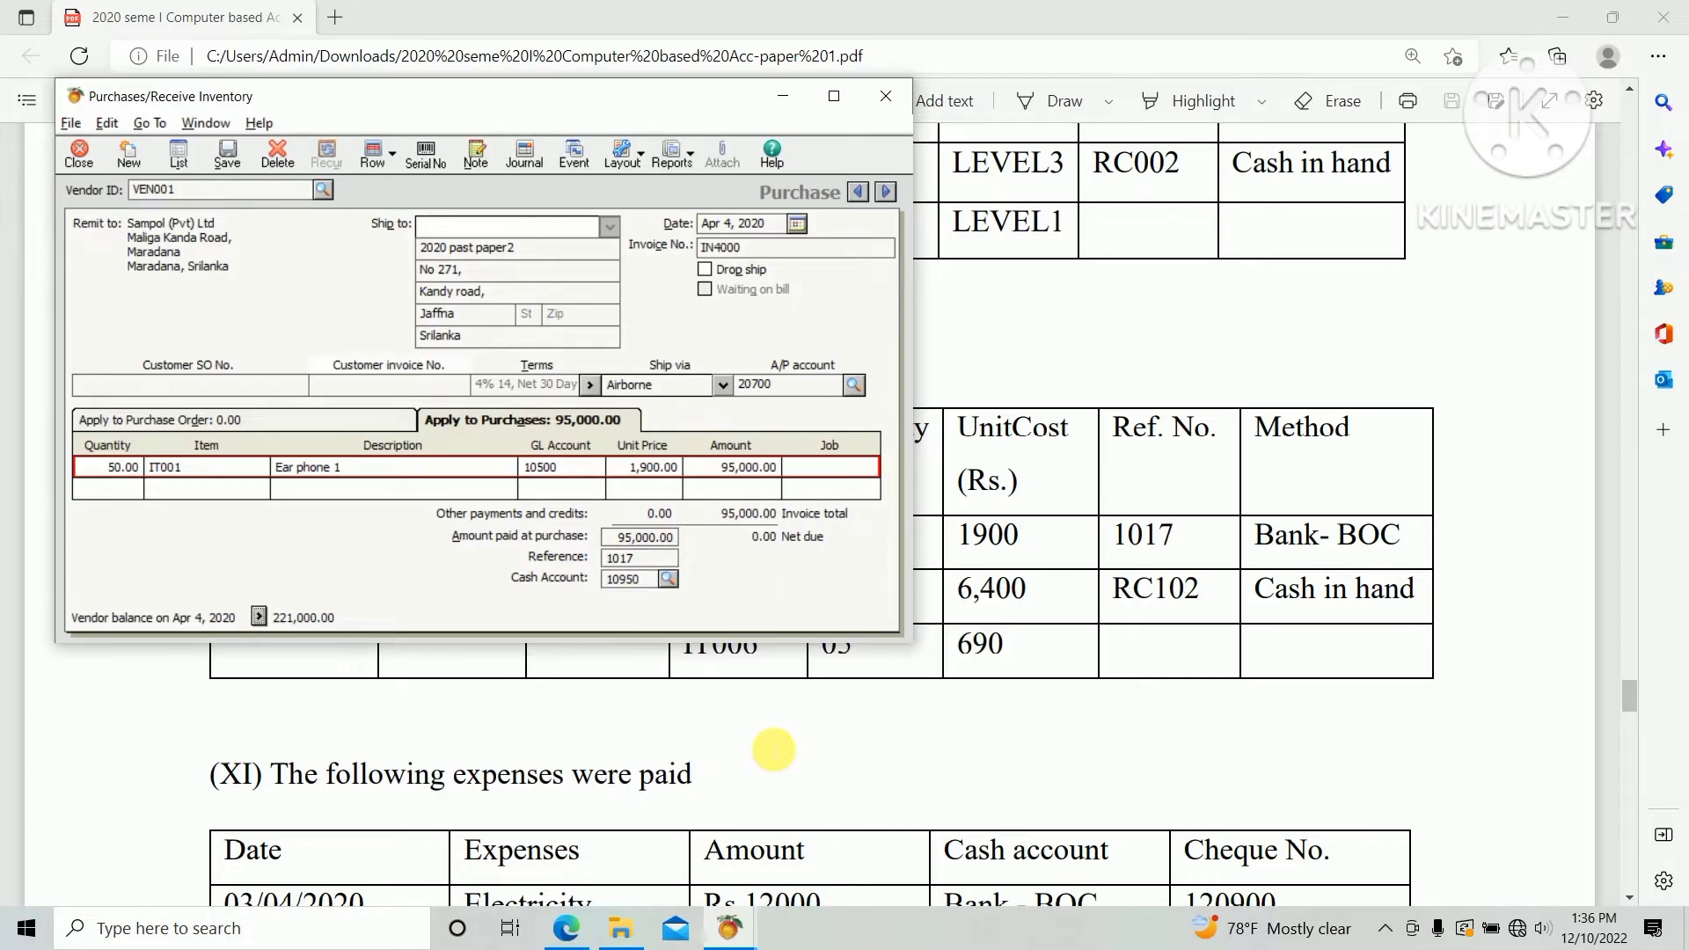
click(219, 162)
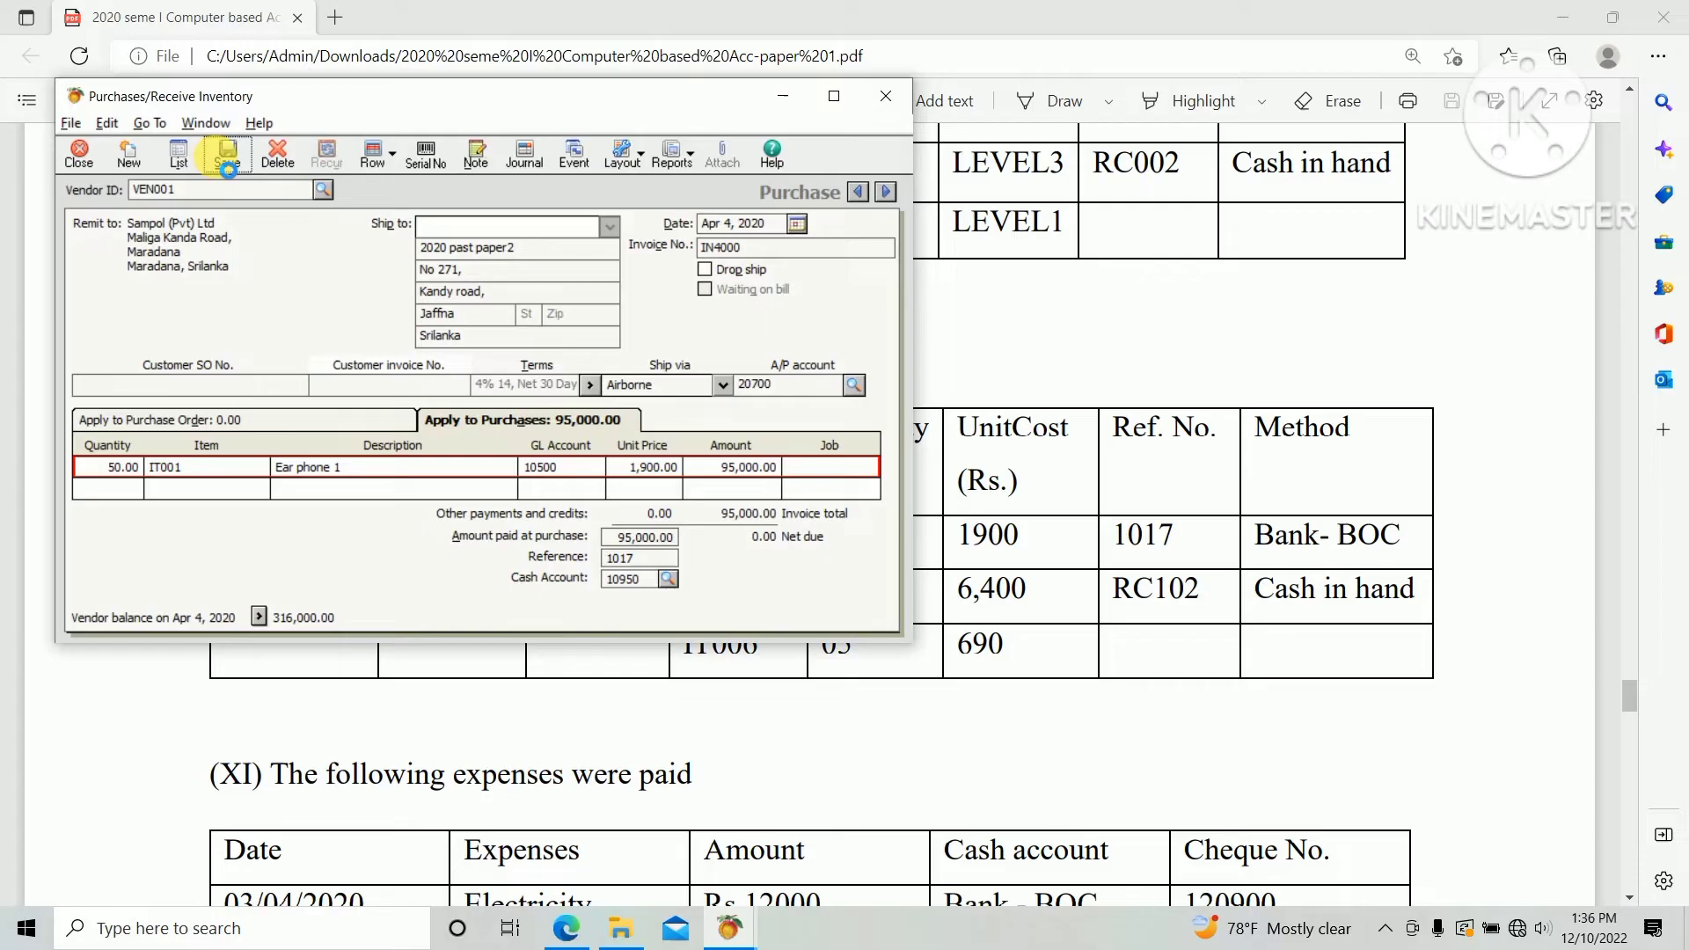
key(alt+Tab)
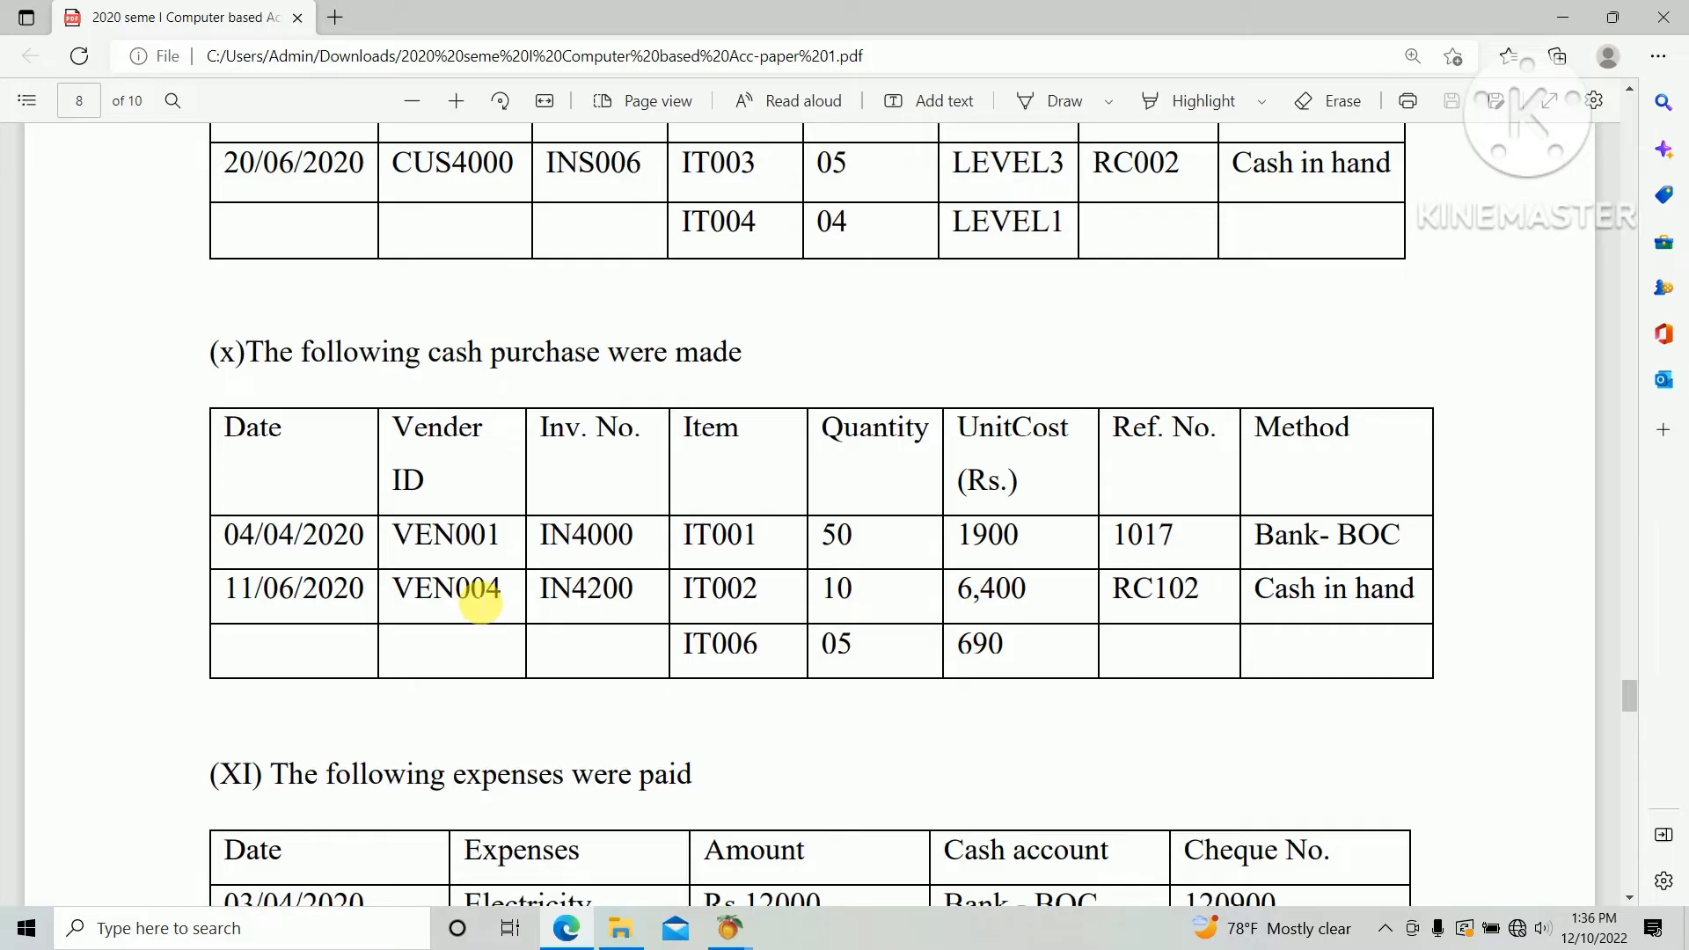
Choose vendor VEN004, set the date to June 11, 2020, and enter invoice IN4200
key(alt+Tab)
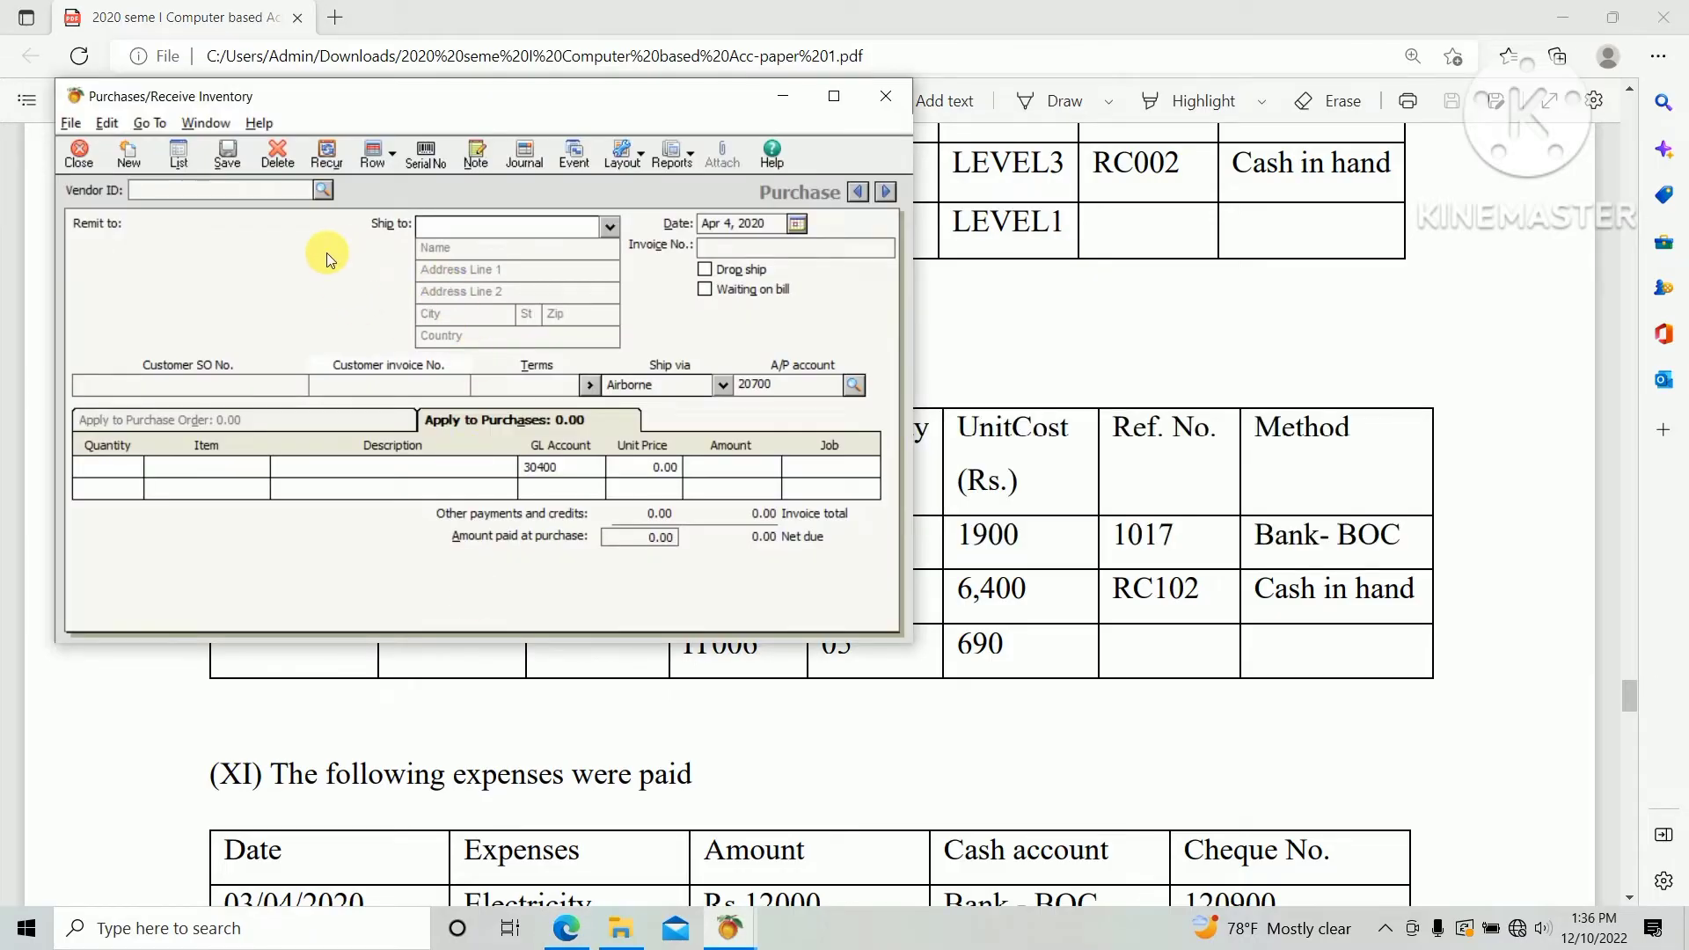
click(321, 186)
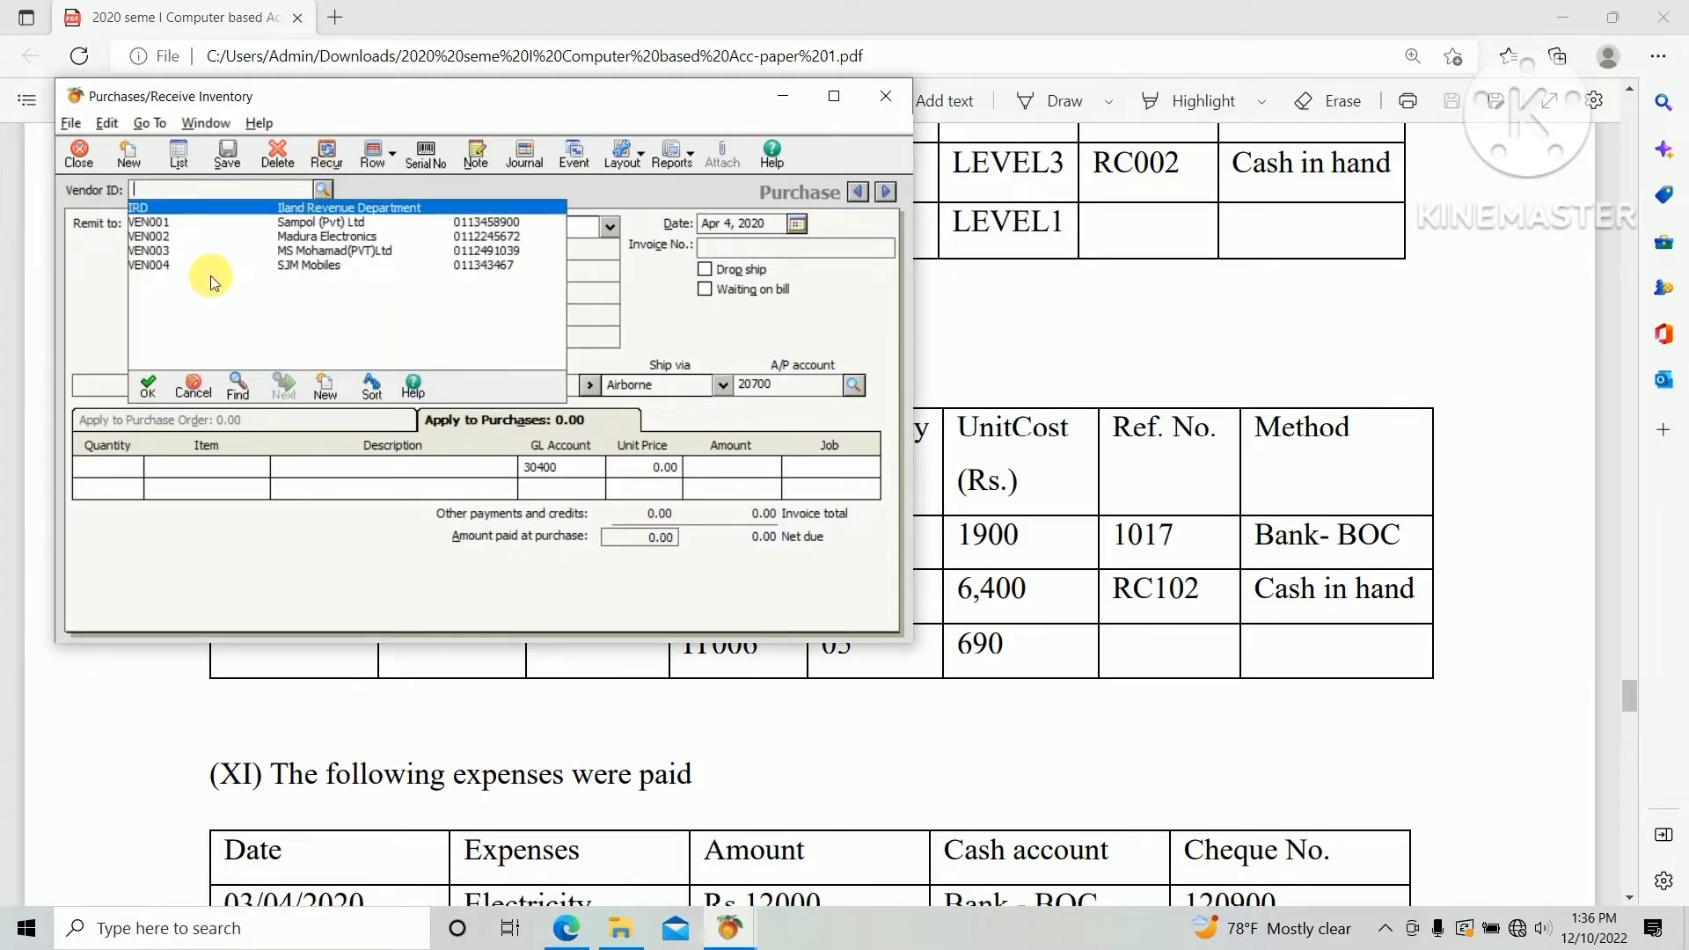
click(214, 264)
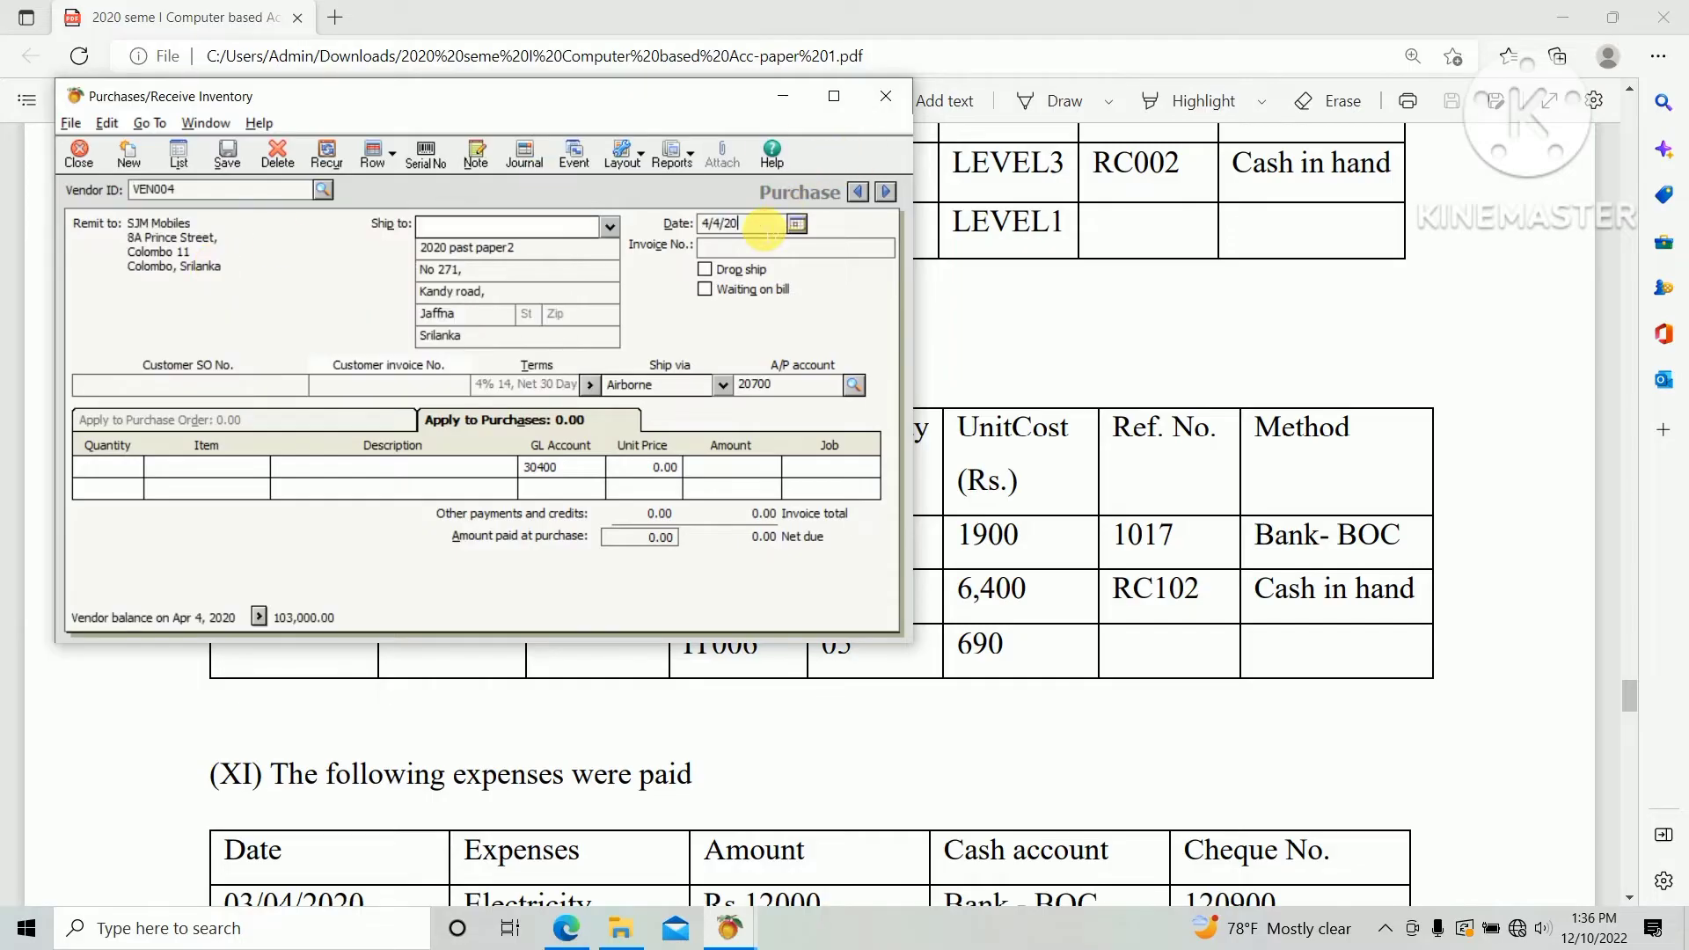
key(alt+Tab)
key(alt+Tab)
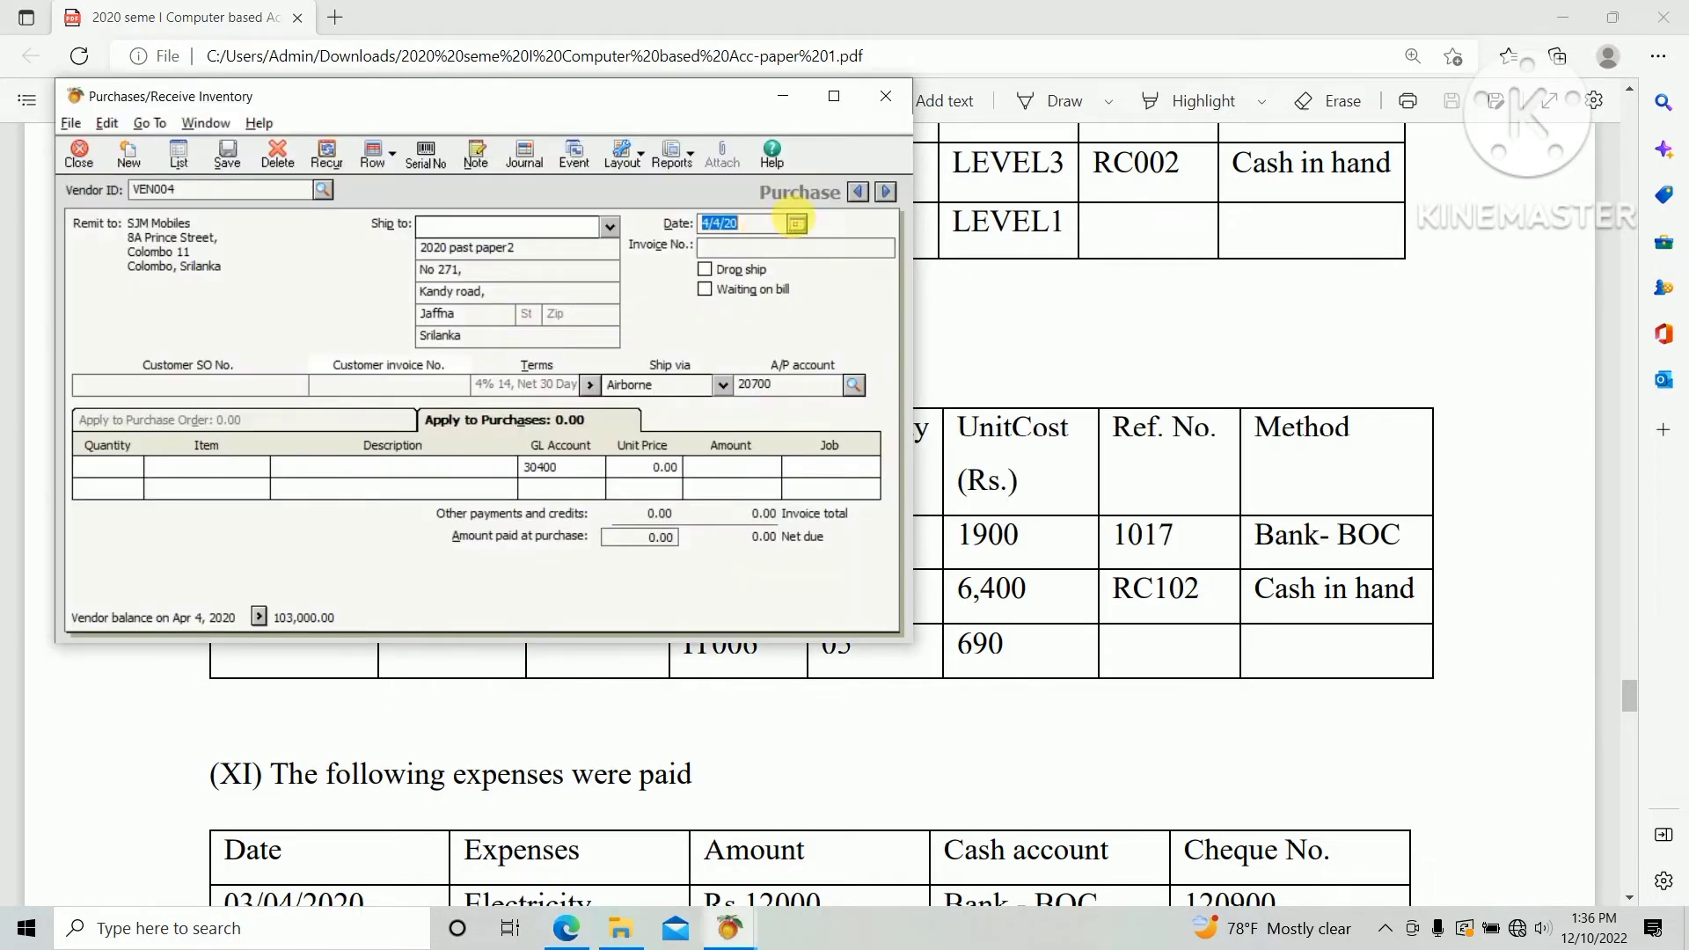
click(799, 222)
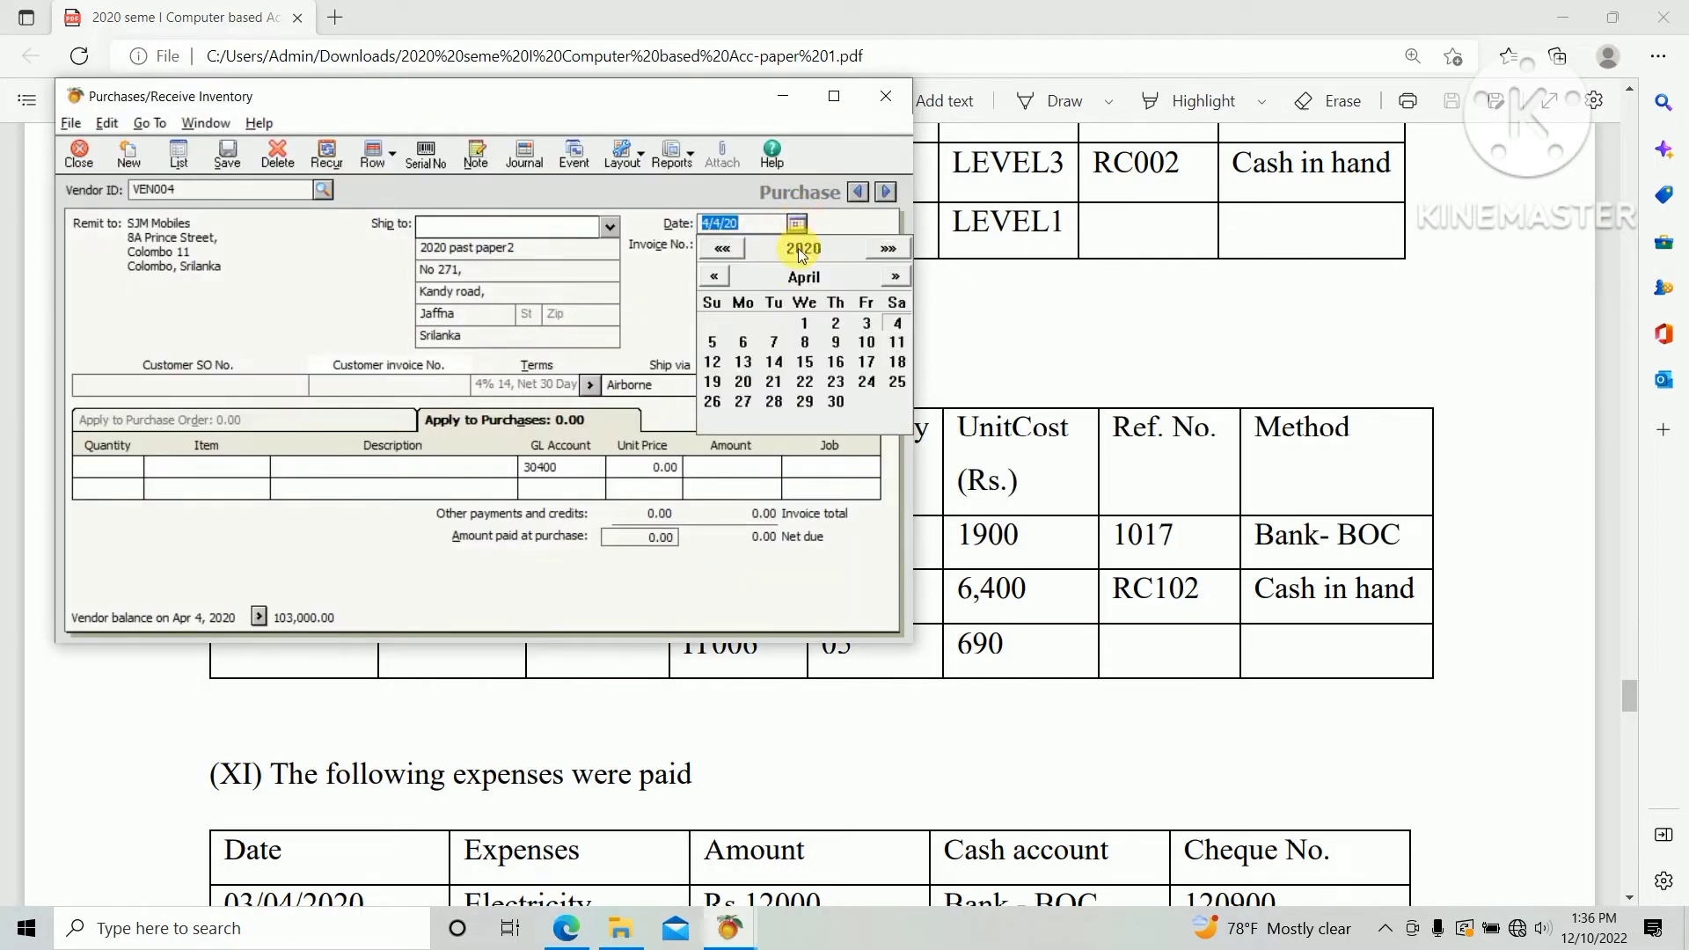
click(895, 277)
click(895, 277)
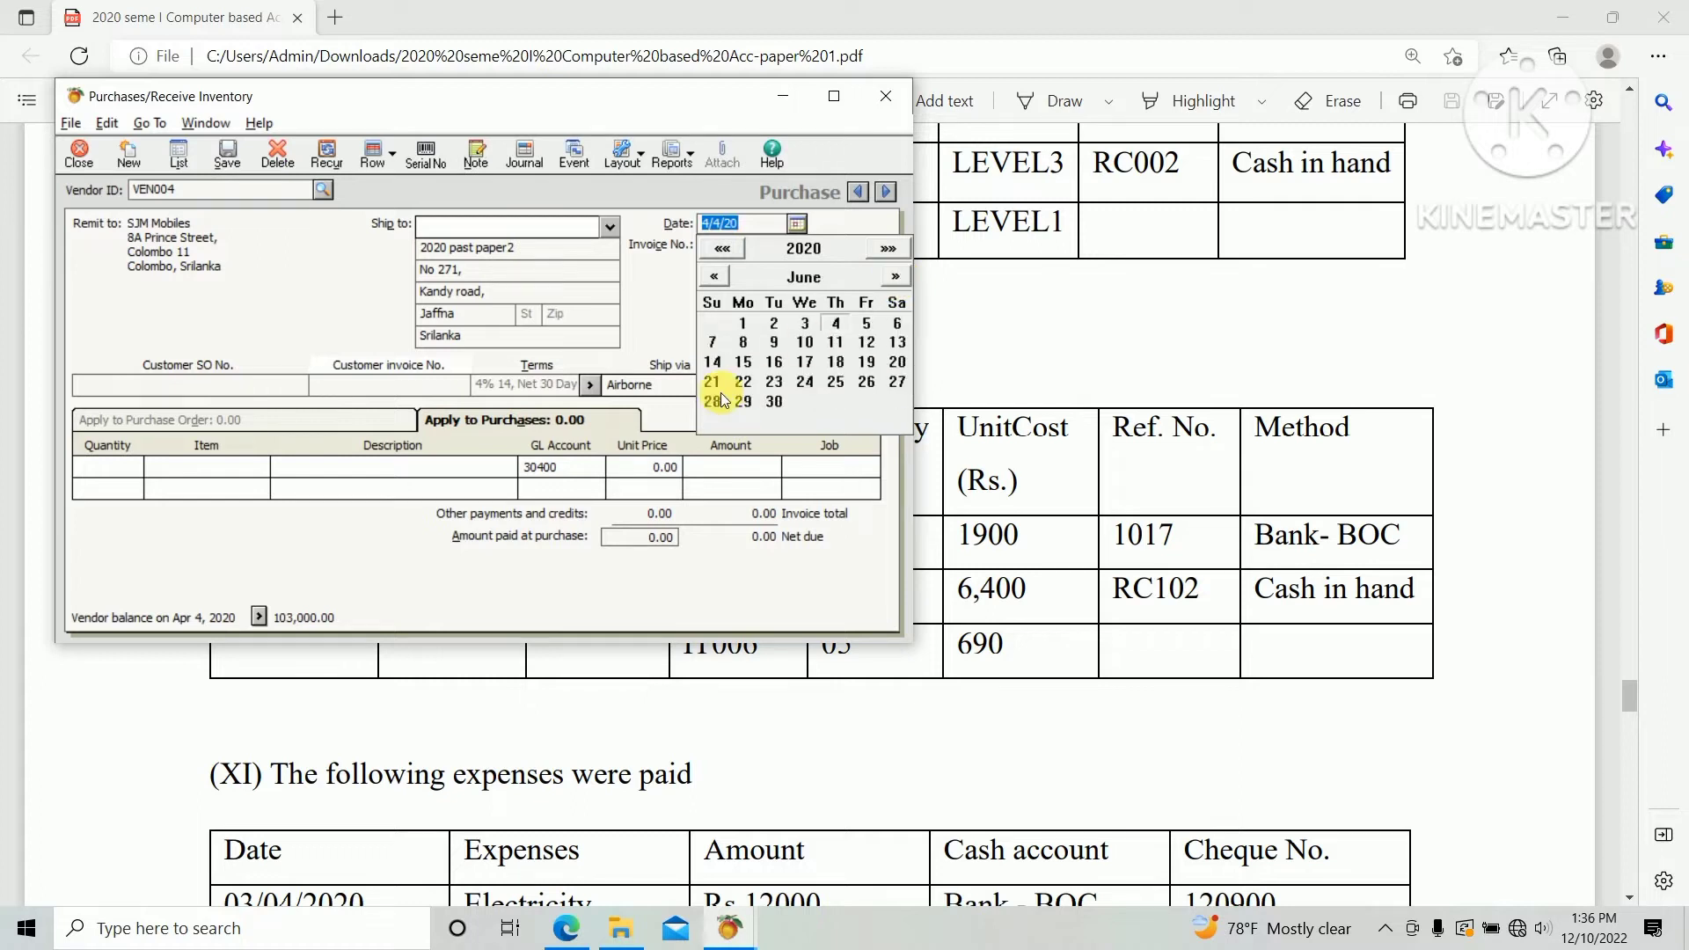
click(834, 343)
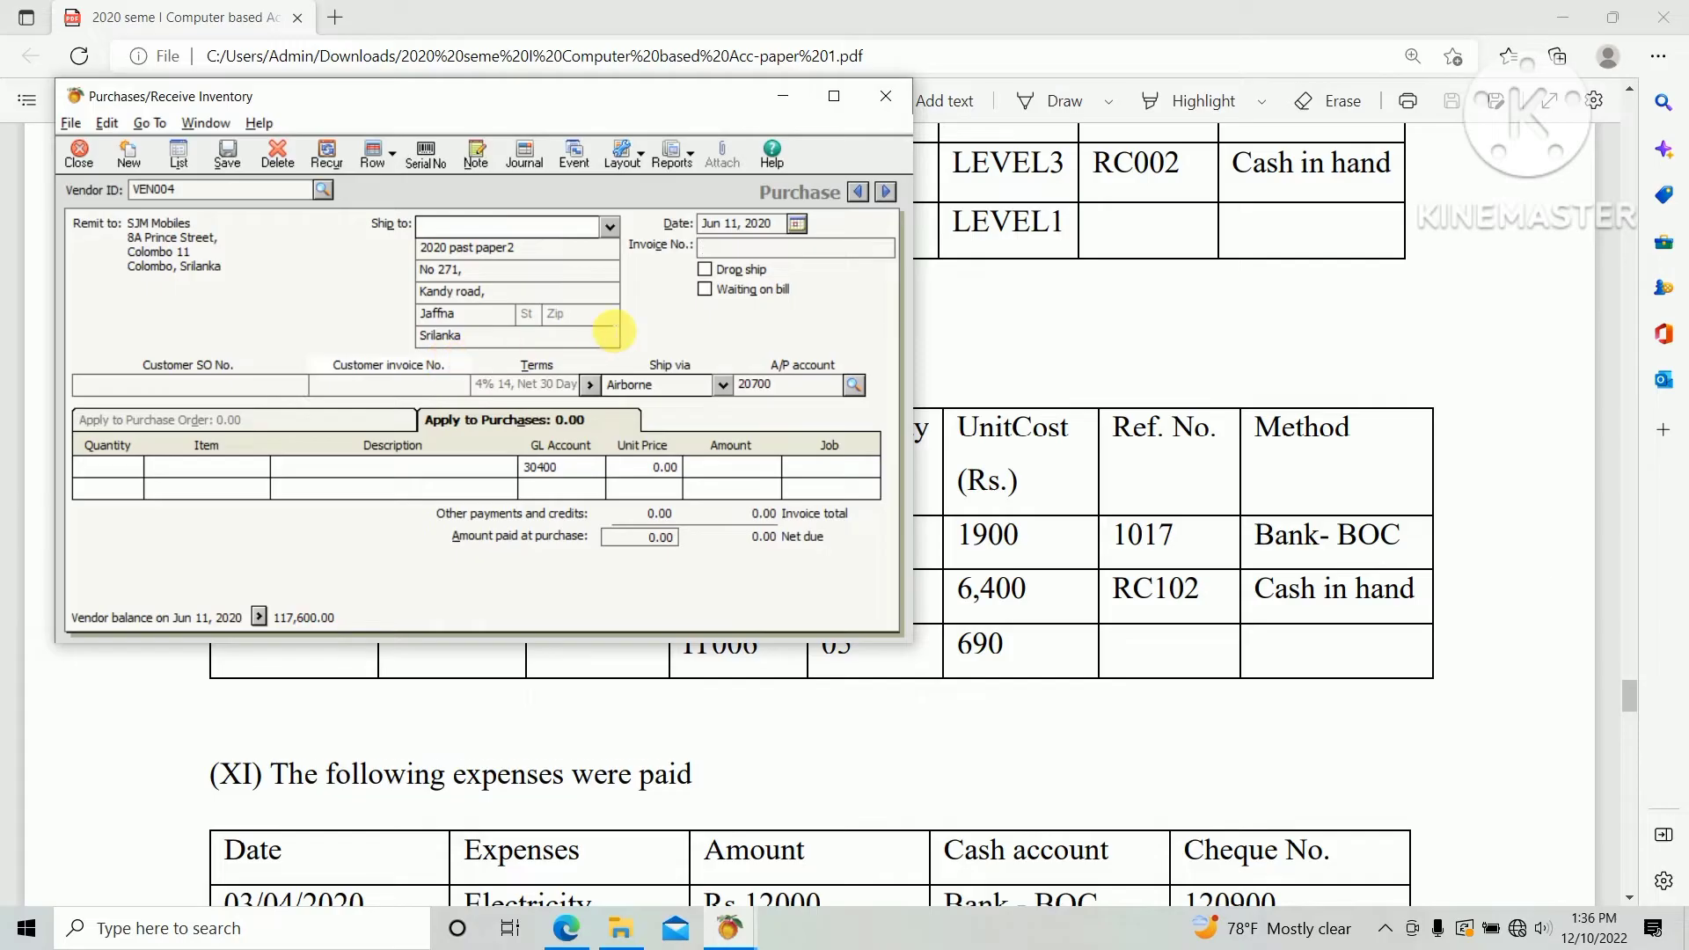
key(alt+Tab)
key(alt+Tab)
text(IN4200)
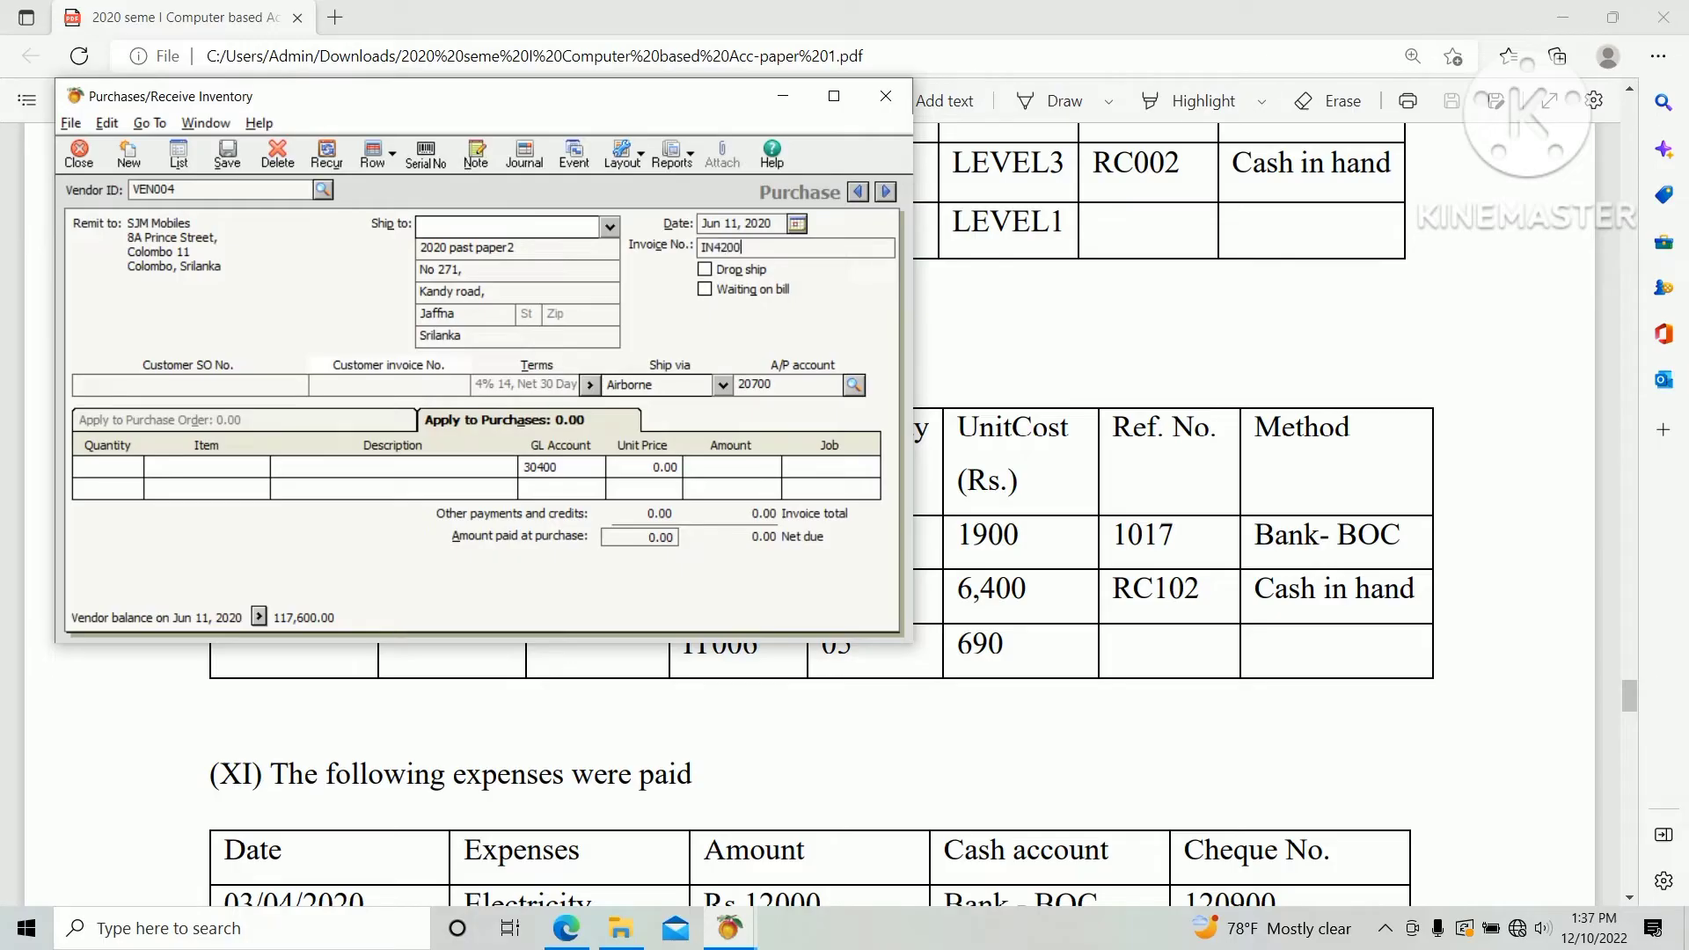
key(Tab)
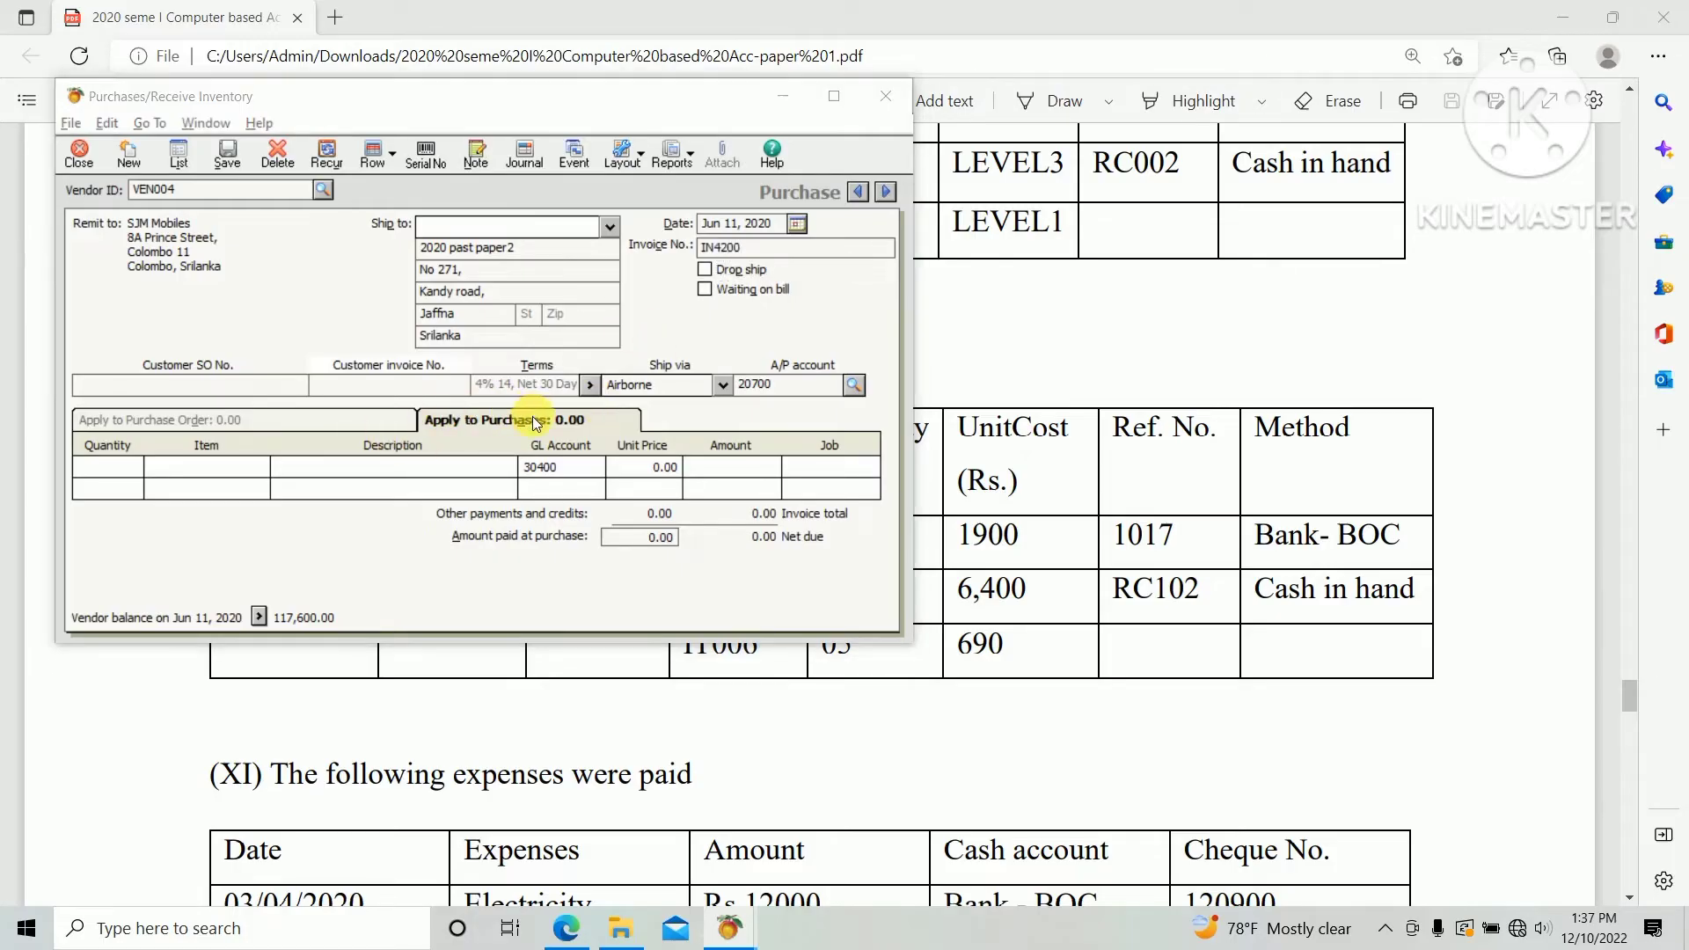
Add IT002 Disply VIVO on the first line with quantity 10
key(alt+Tab)
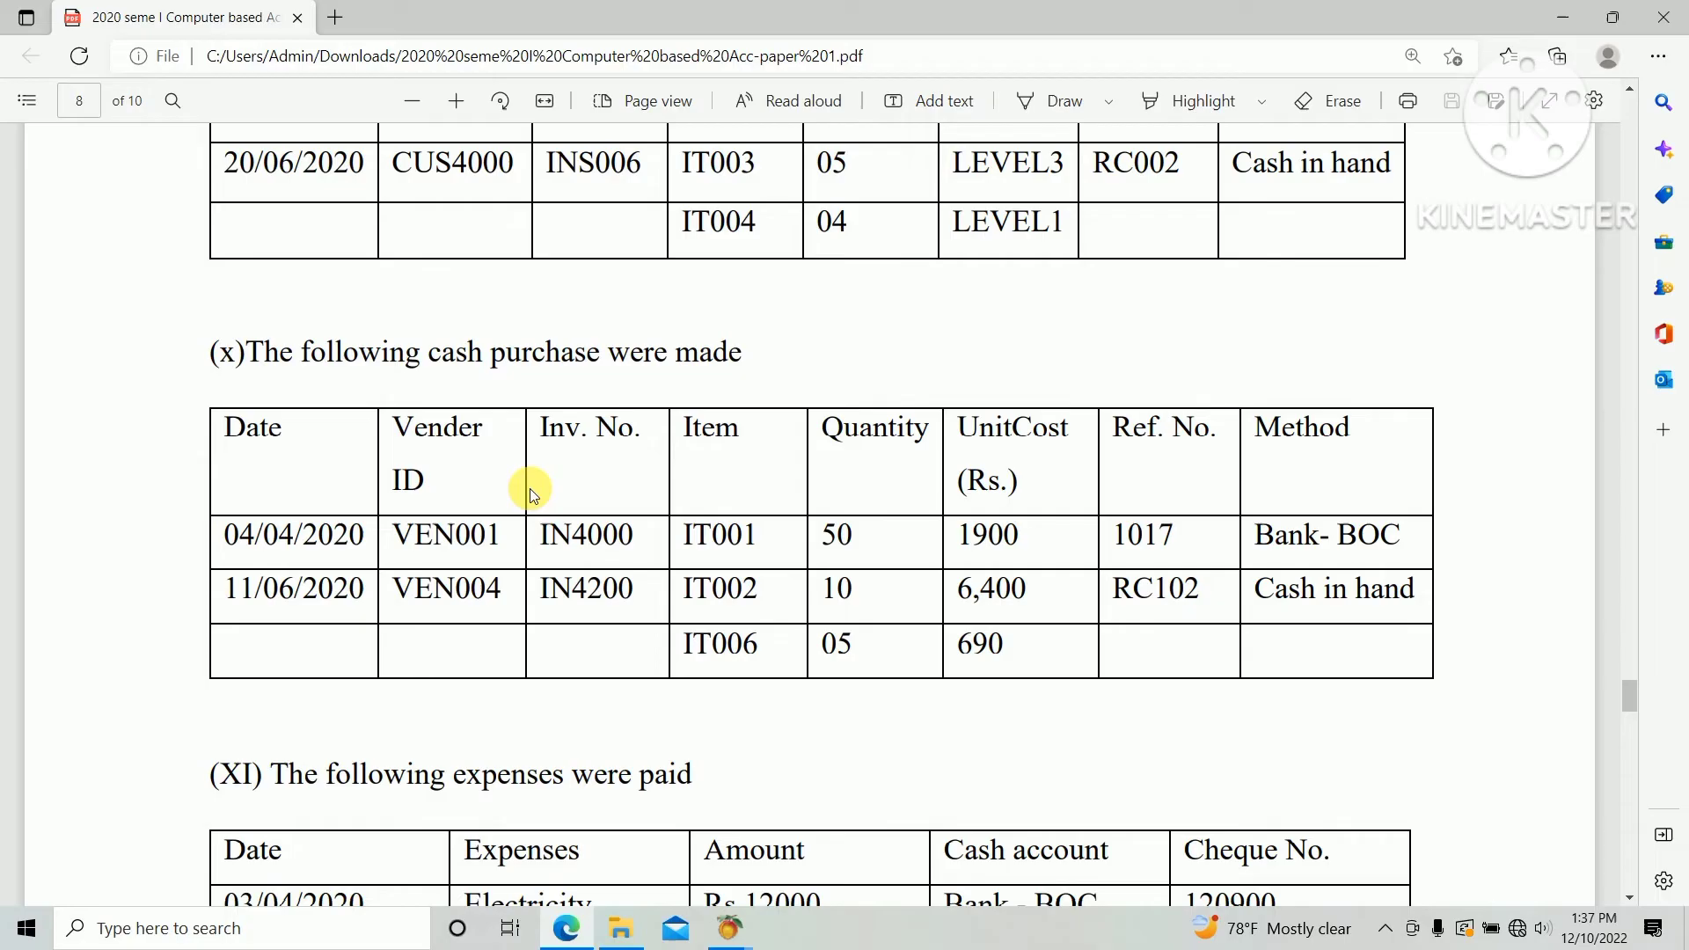
key(alt+Tab)
key(alt+Tab)
key(alt+Tab)
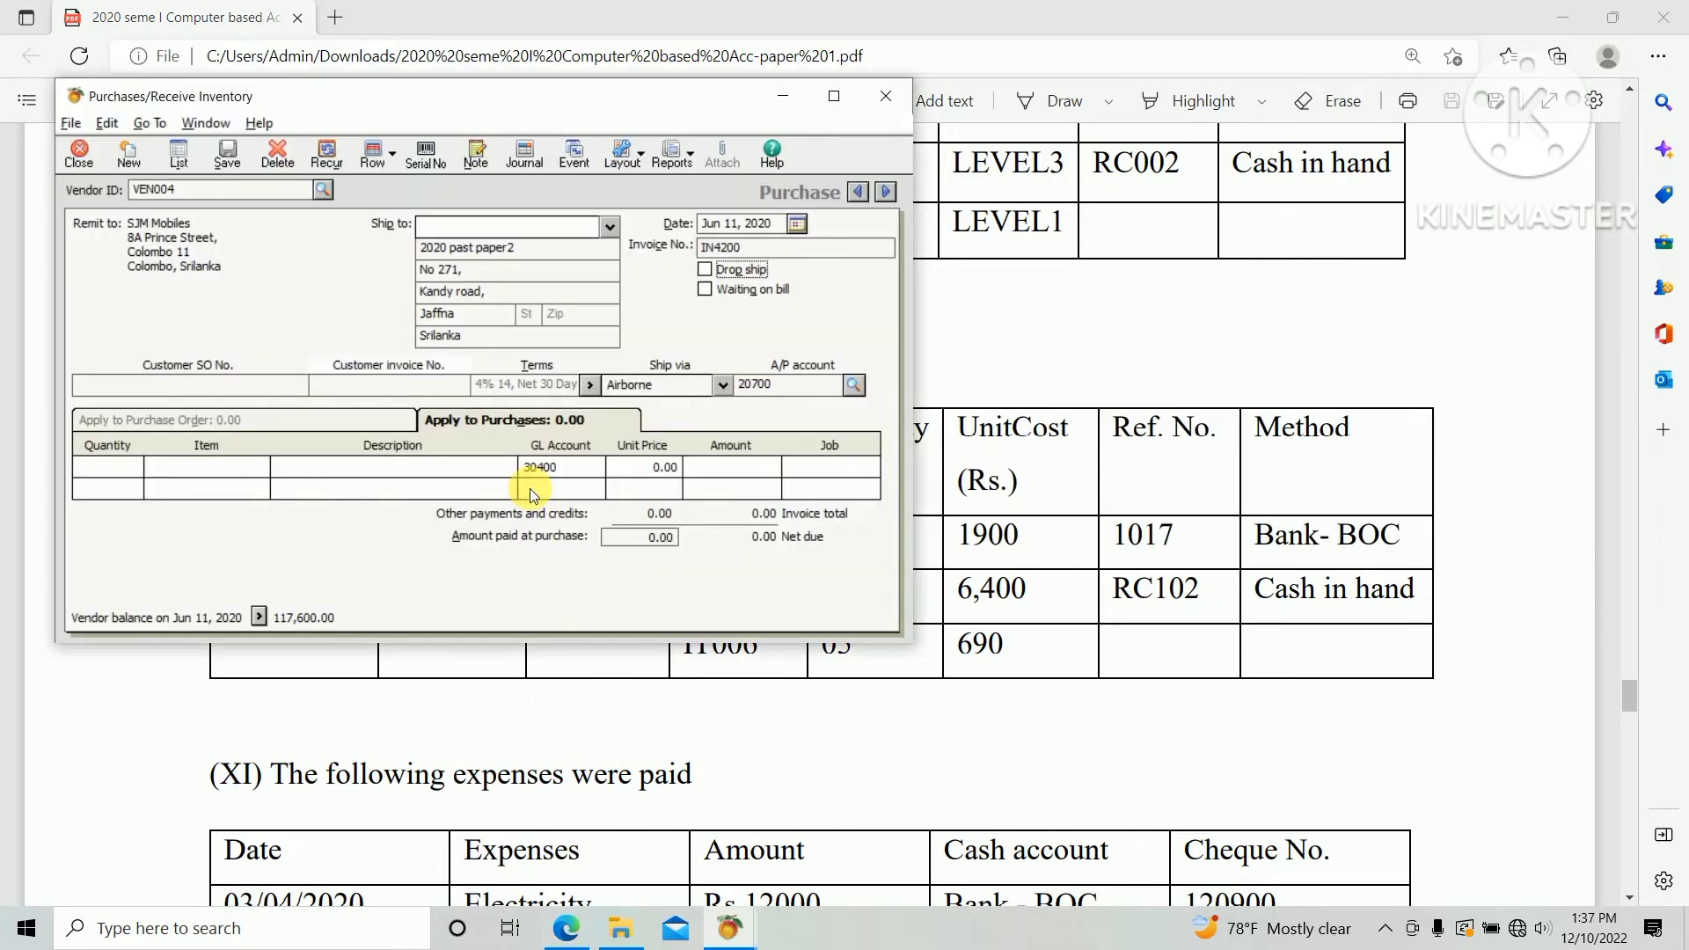
click(242, 469)
click(260, 466)
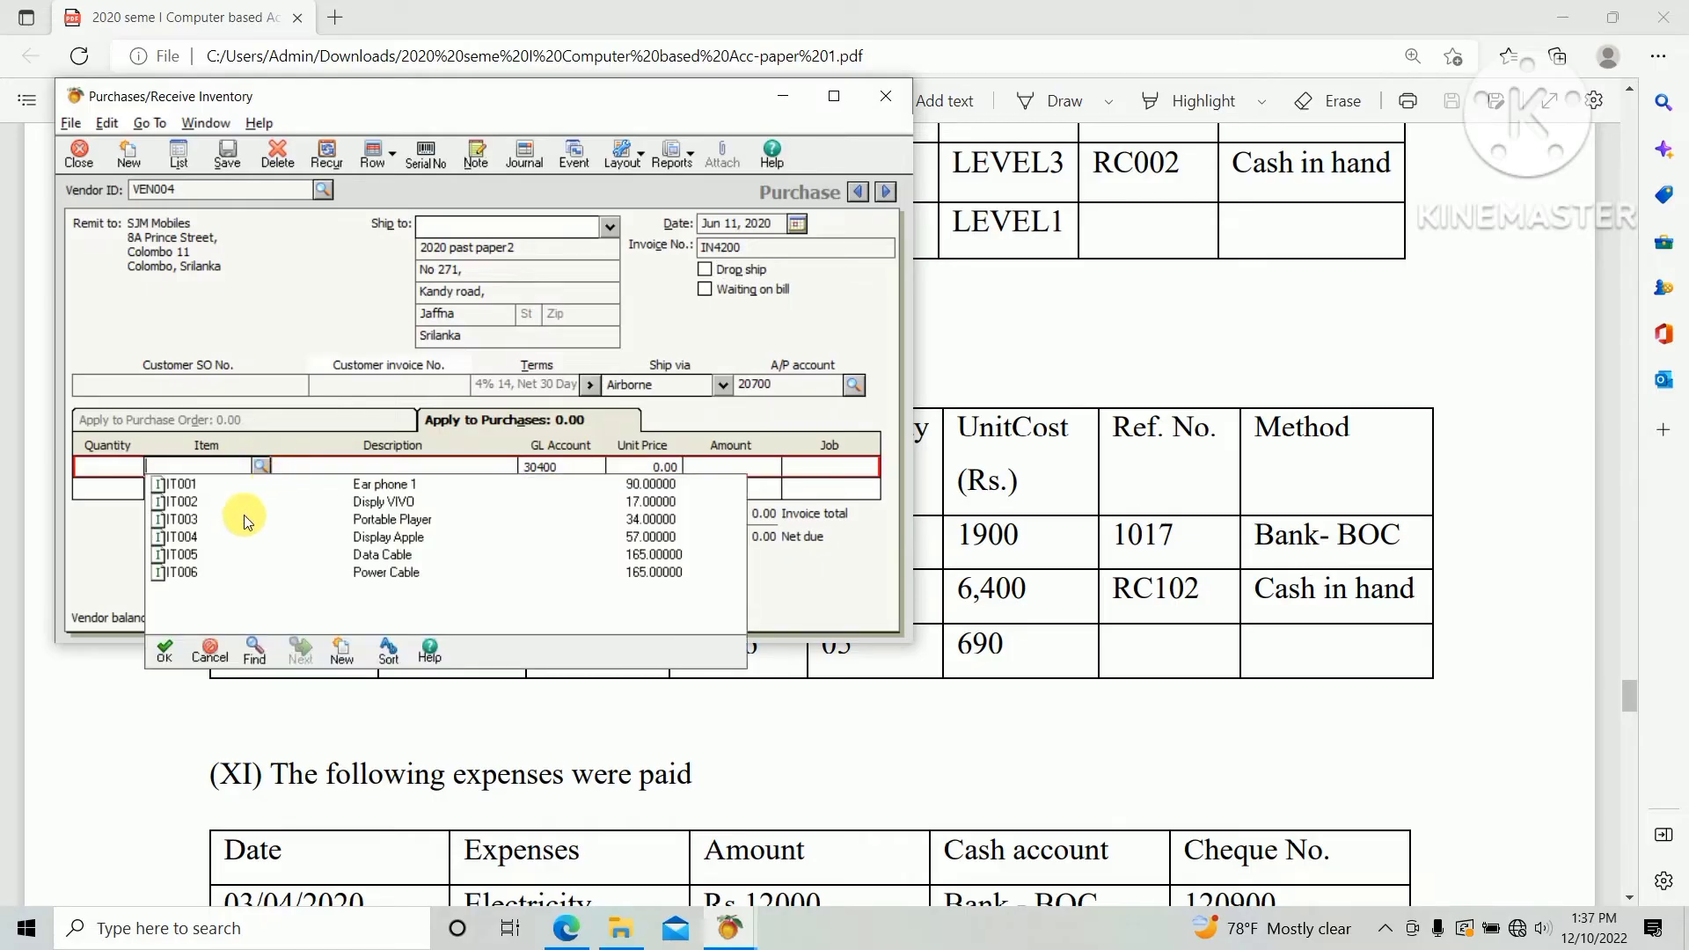
click(224, 505)
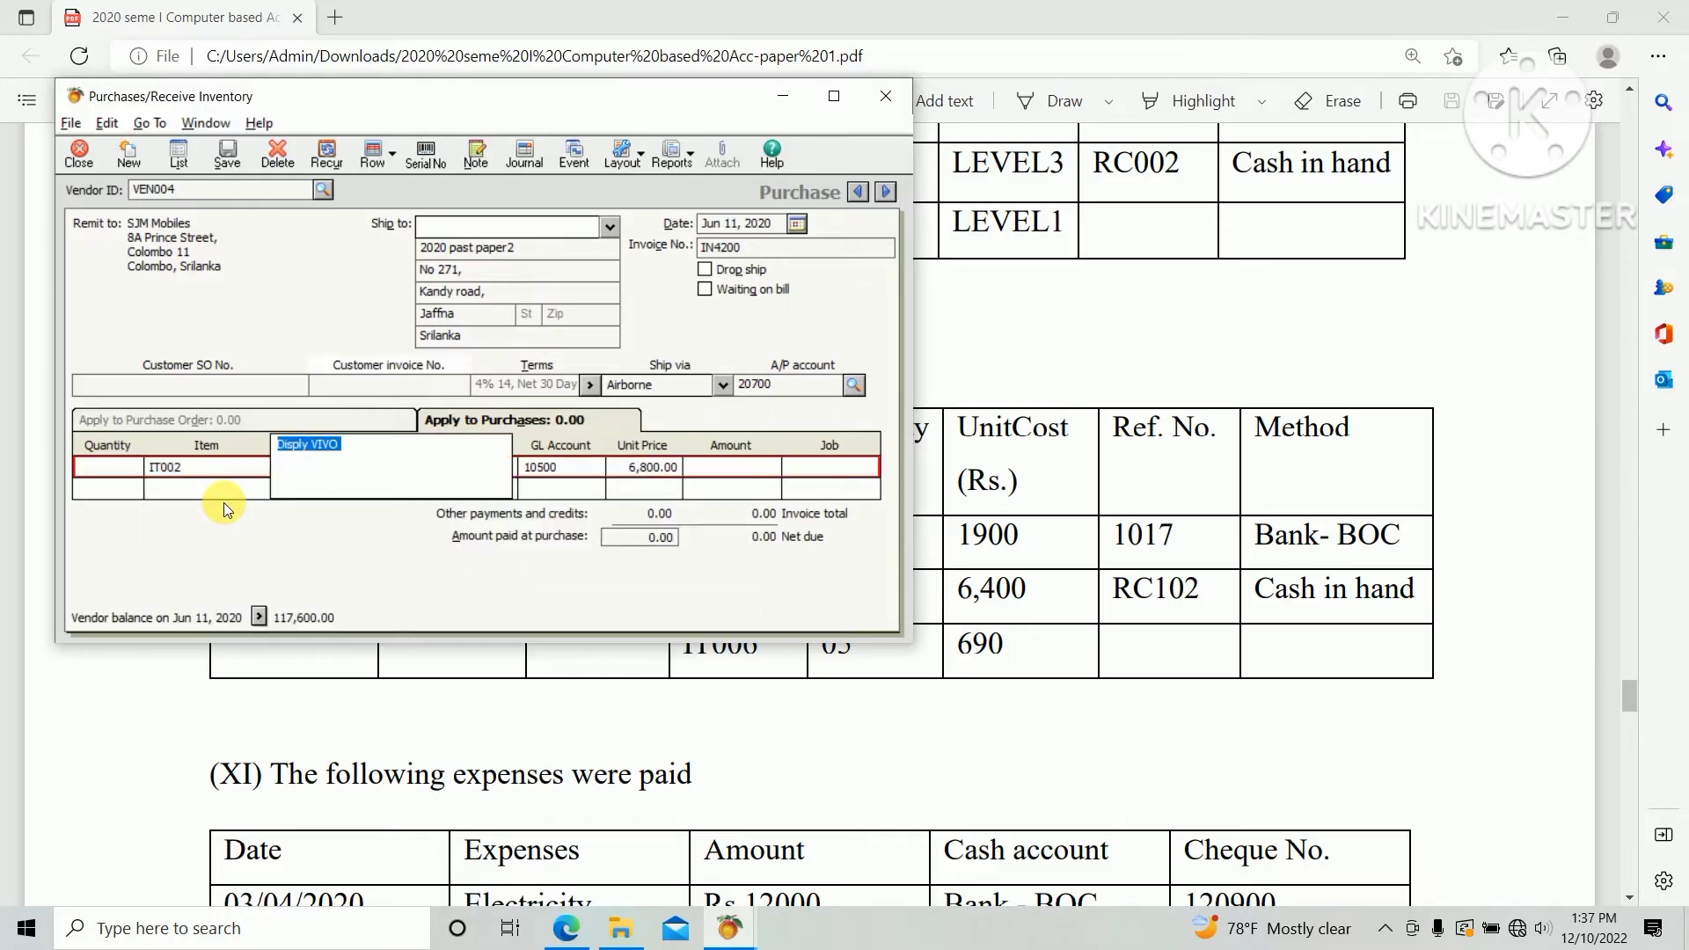
click(98, 472)
key(alt+Tab)
key(alt+Tab)
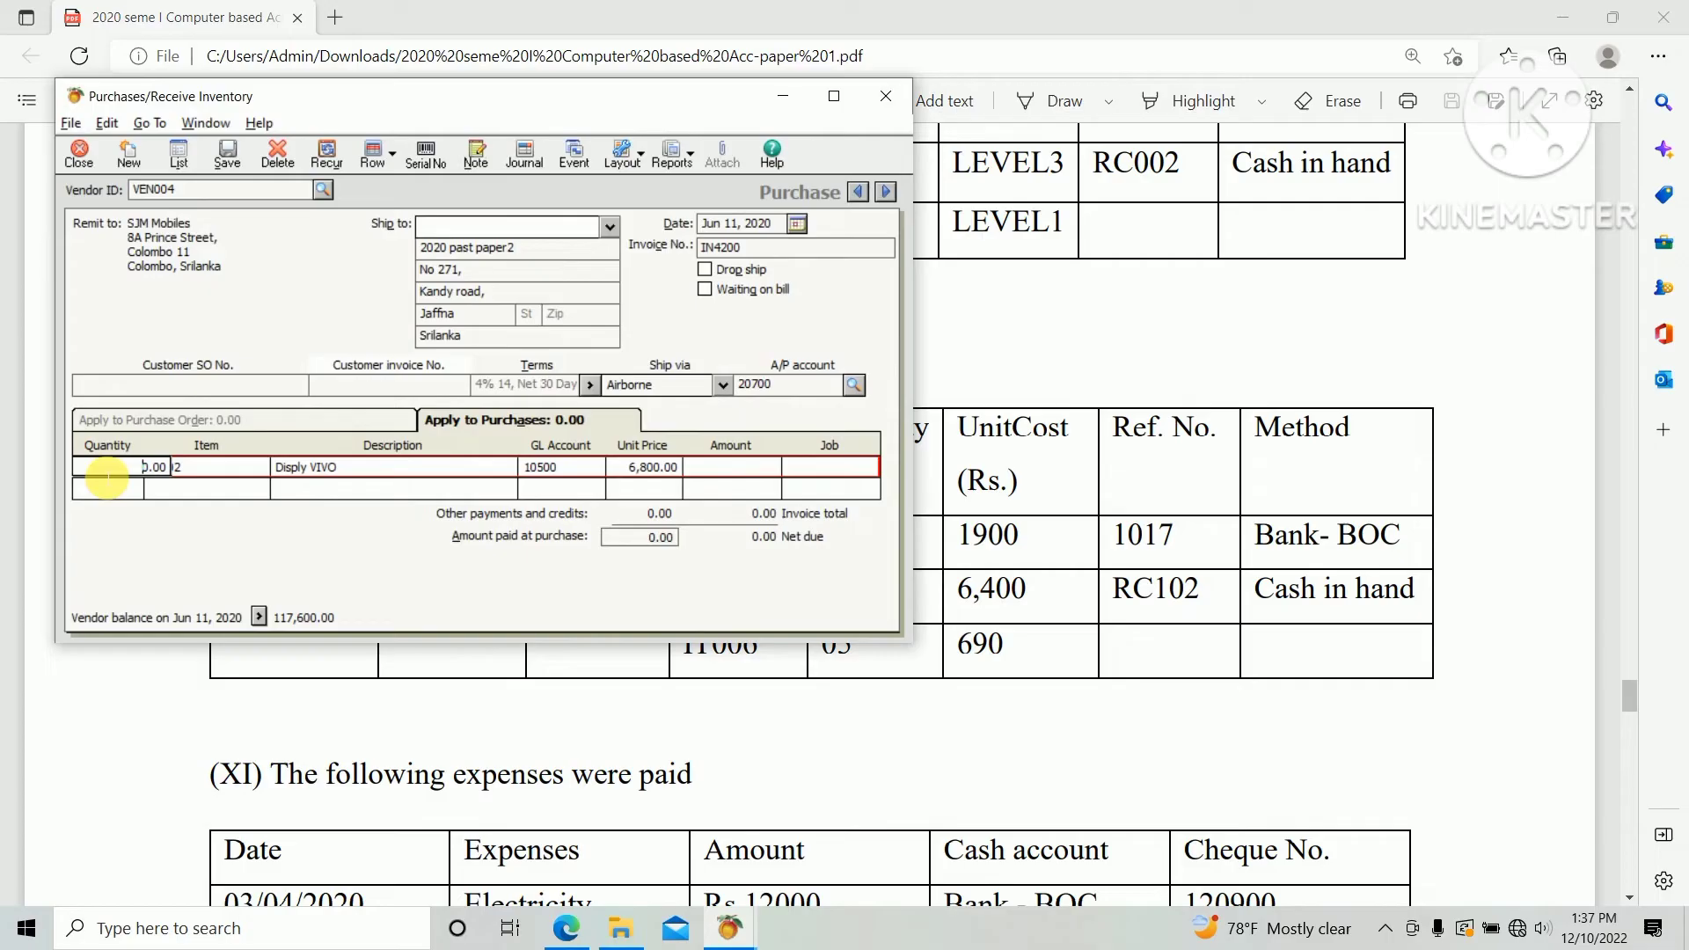
text(10)
key(Tab)
key(Tab)
key(Tab)
key(Tab)
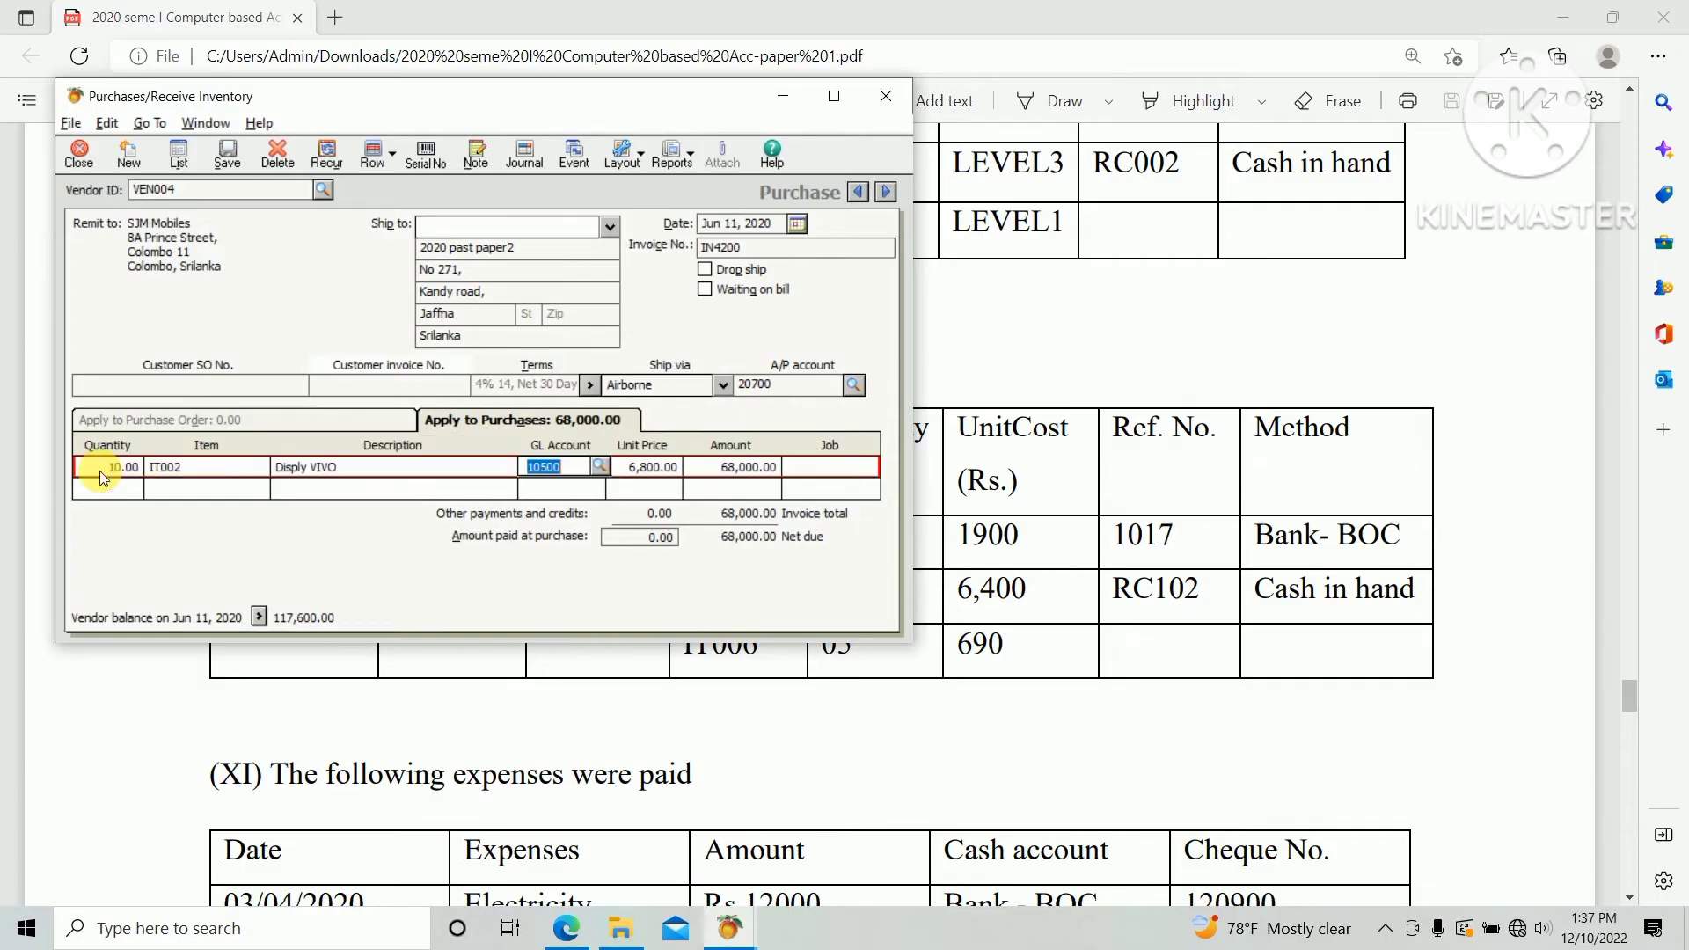
Set its unit price to 6,400.00 for a 64,000.00 line total
key(alt+Tab)
key(alt+Tab)
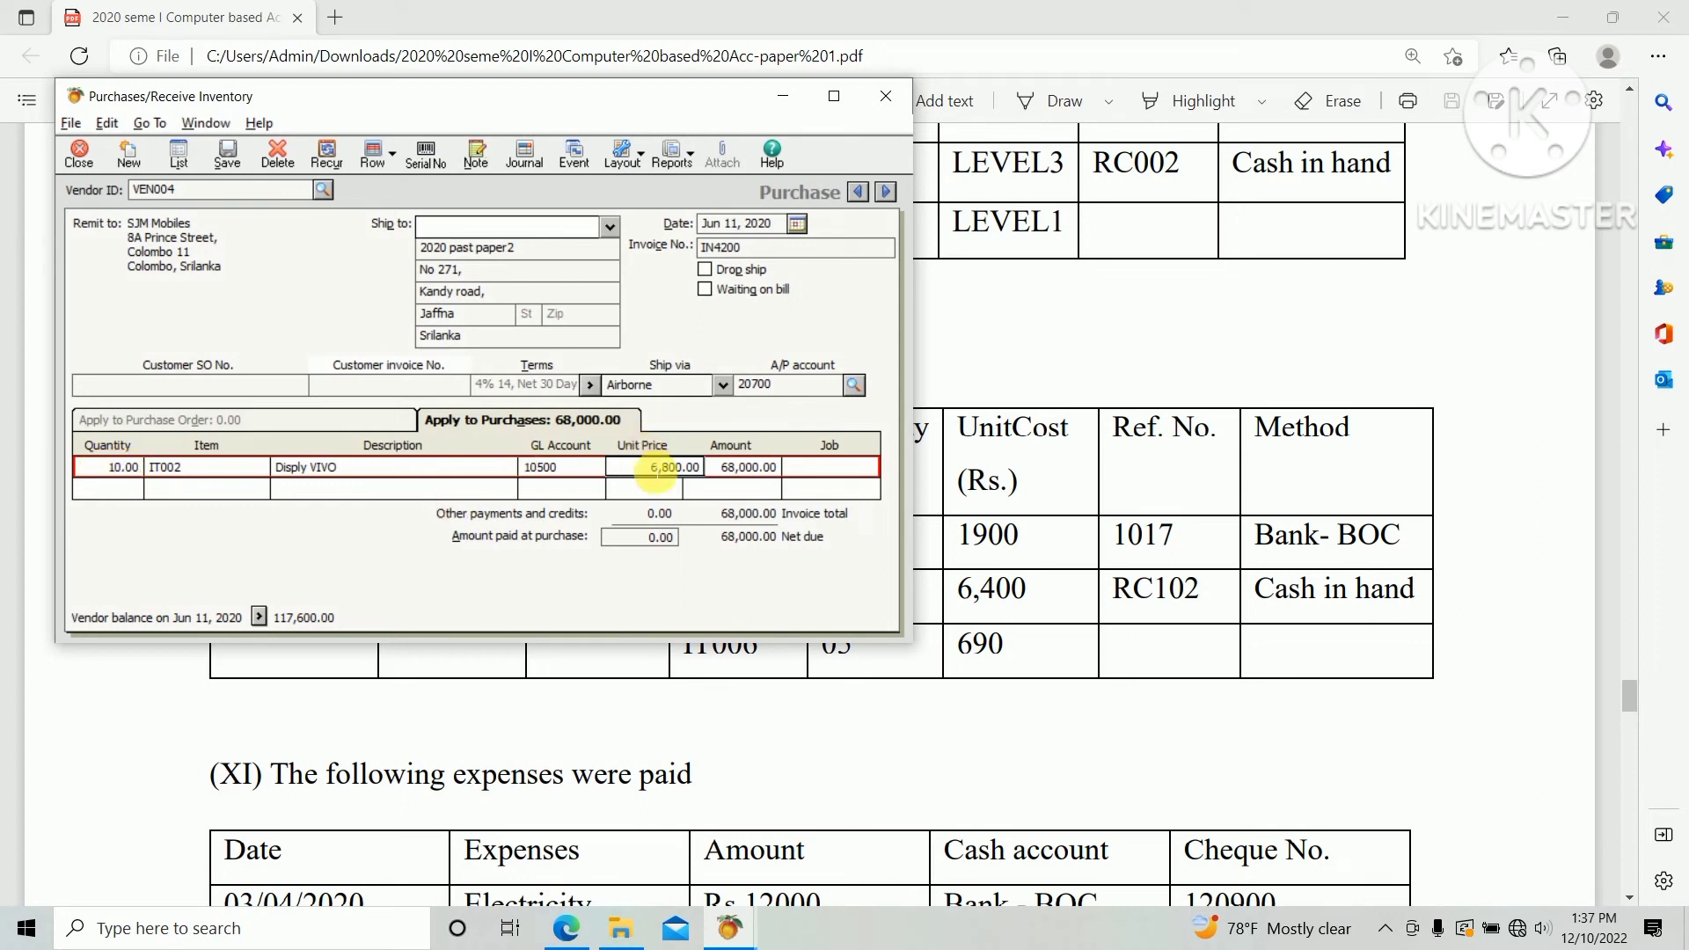
click(655, 467)
text(6,400)
key(Return)
key(Return)
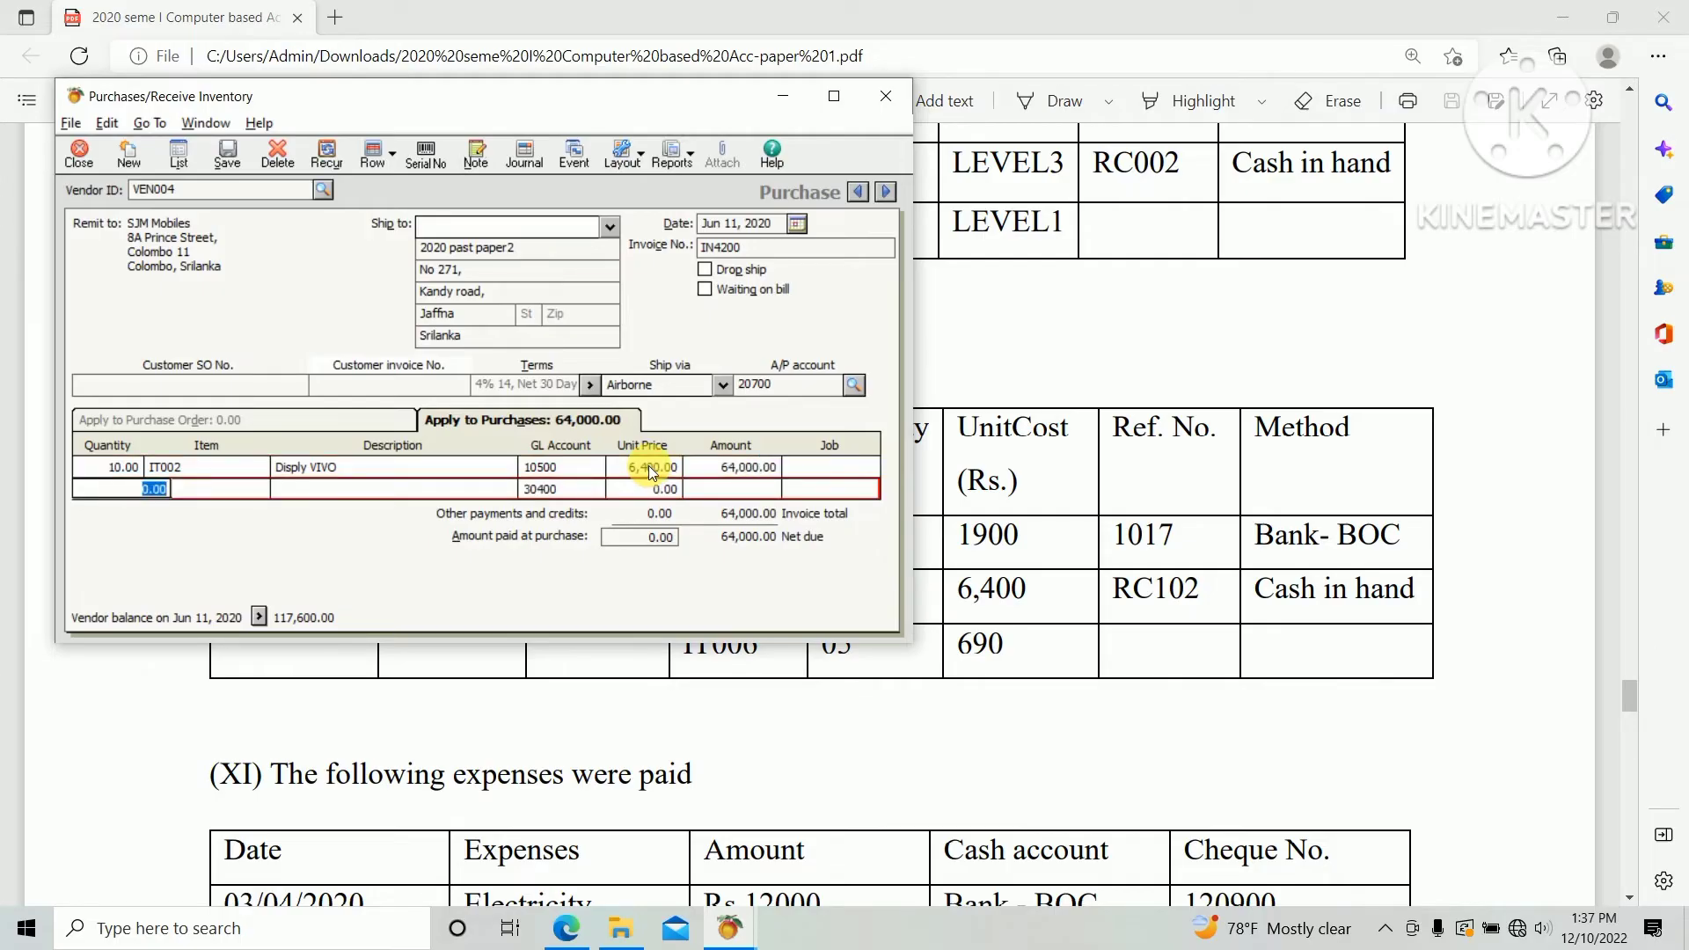
key(alt+Tab)
Add 5 units of IT006 Power Cable at 690.00 each on the second line
click(261, 489)
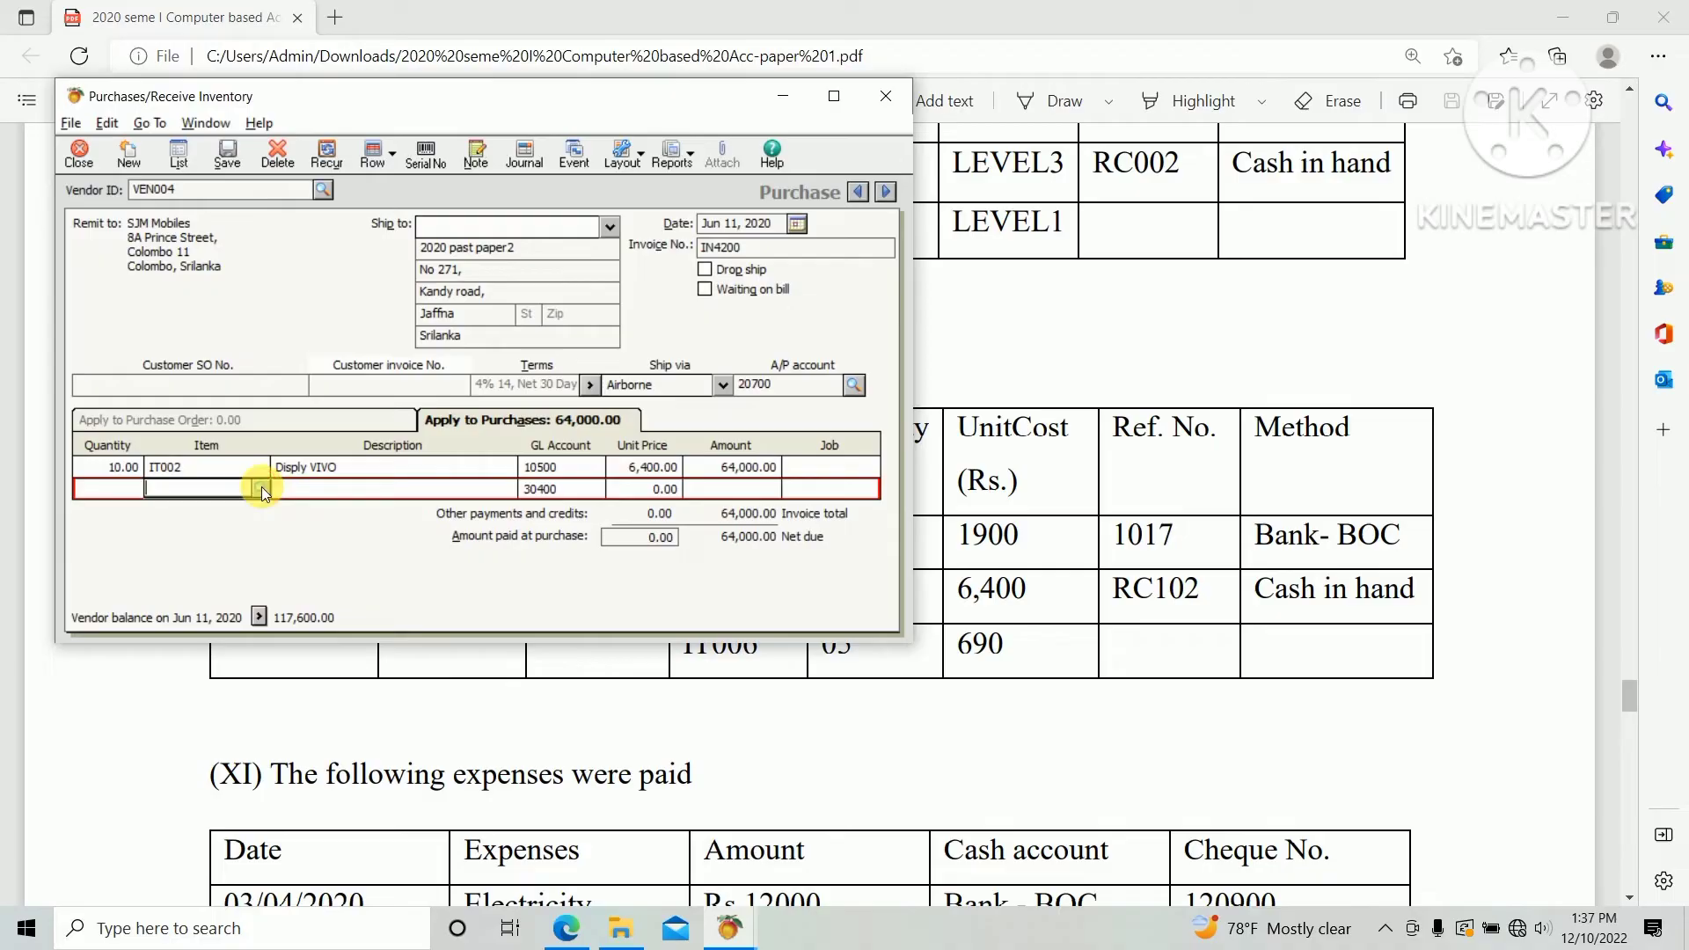
click(261, 487)
click(261, 487)
click(261, 487)
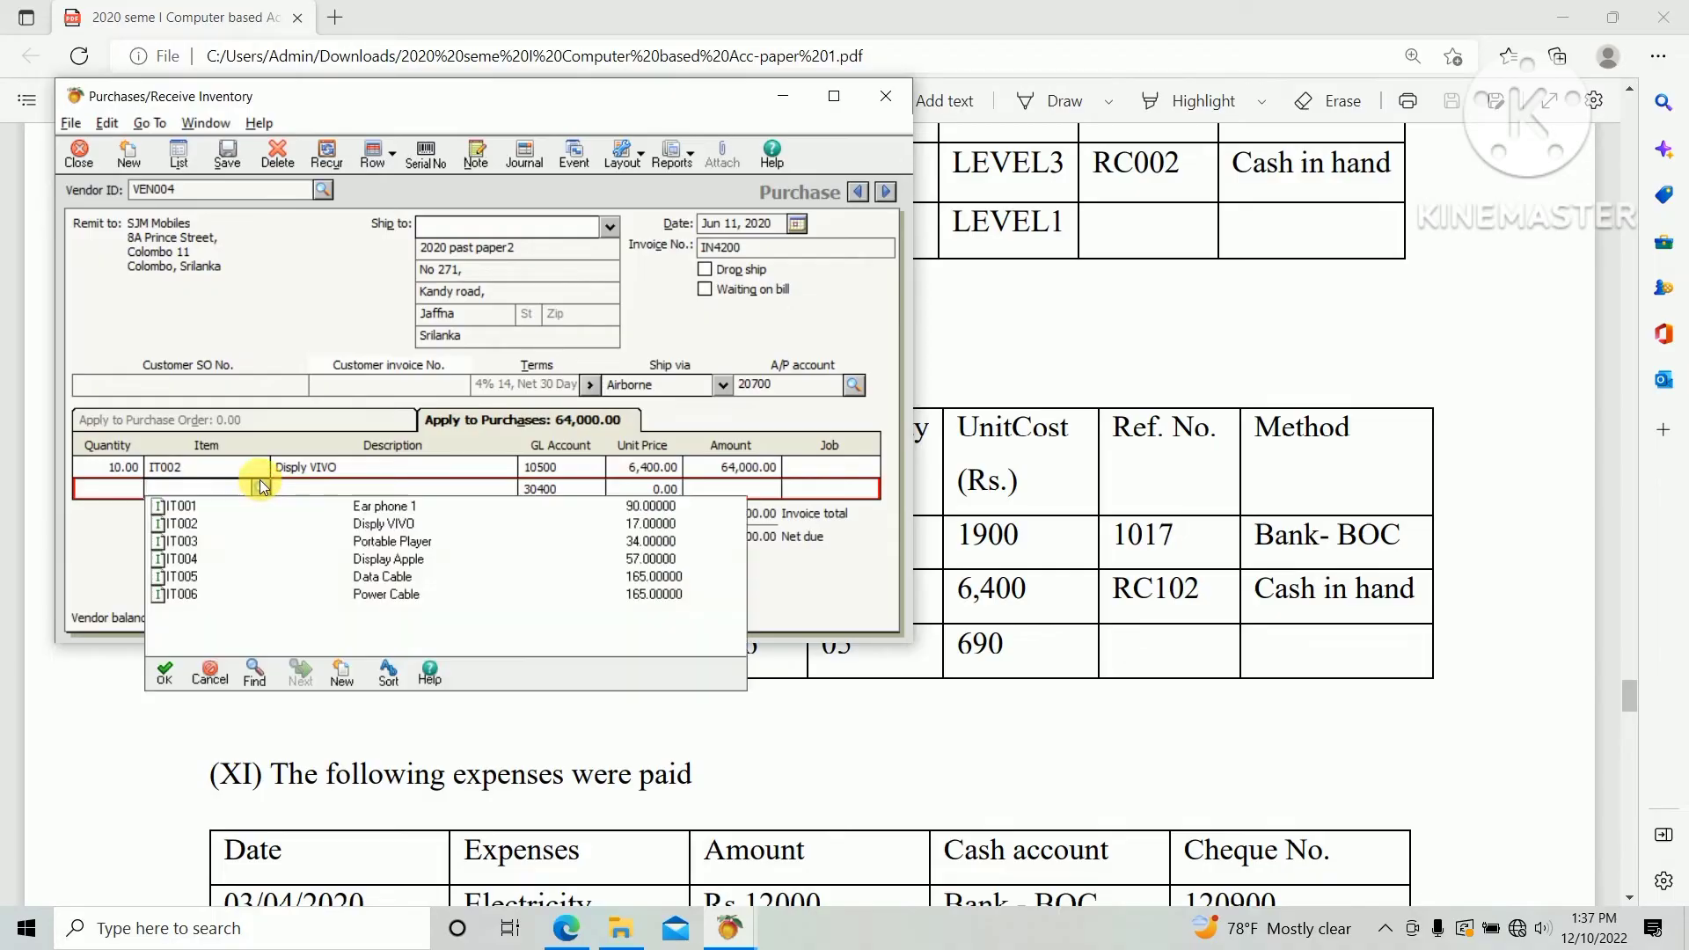
double_click(209, 596)
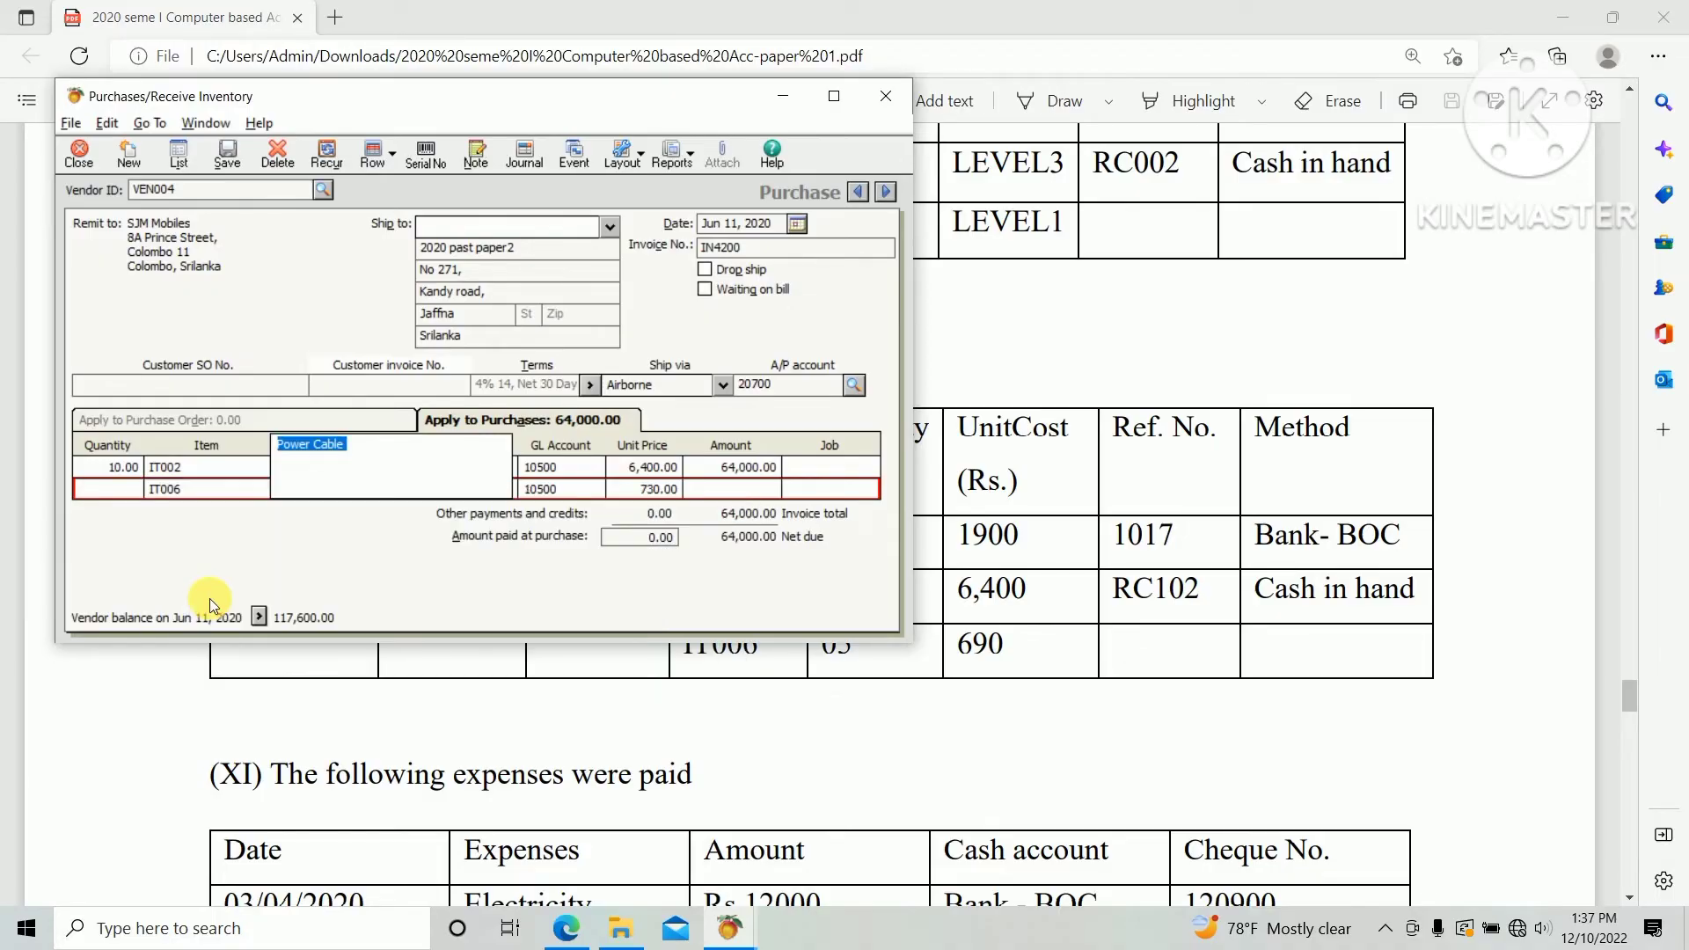
click(92, 494)
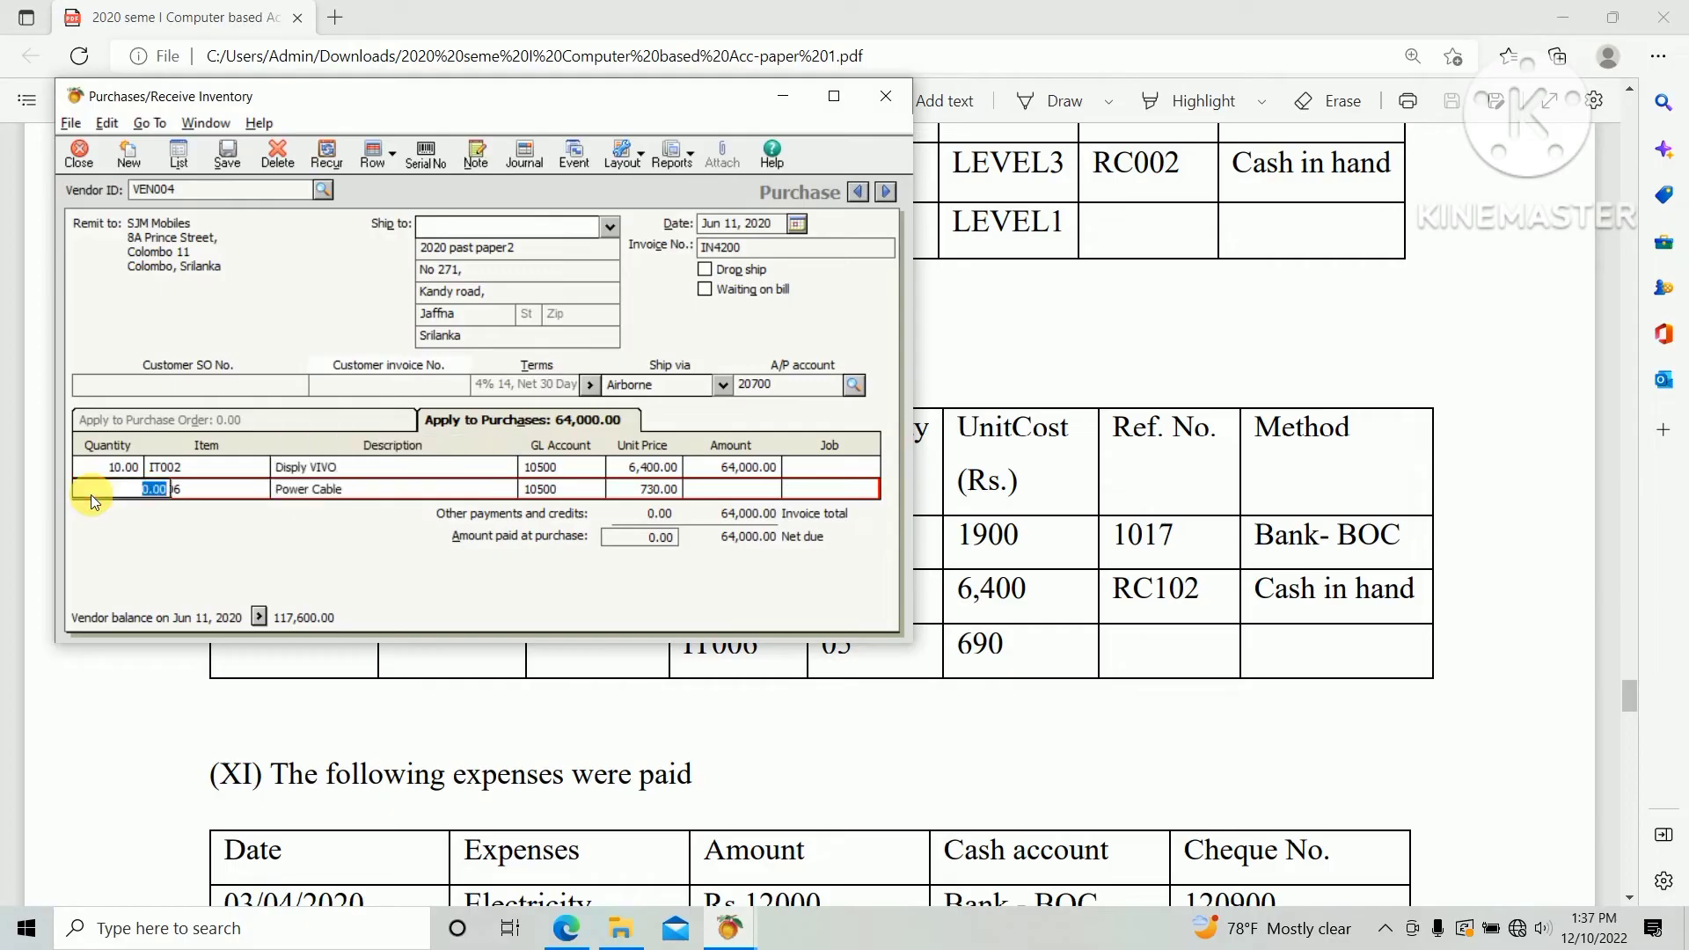
text(5)
key(Tab)
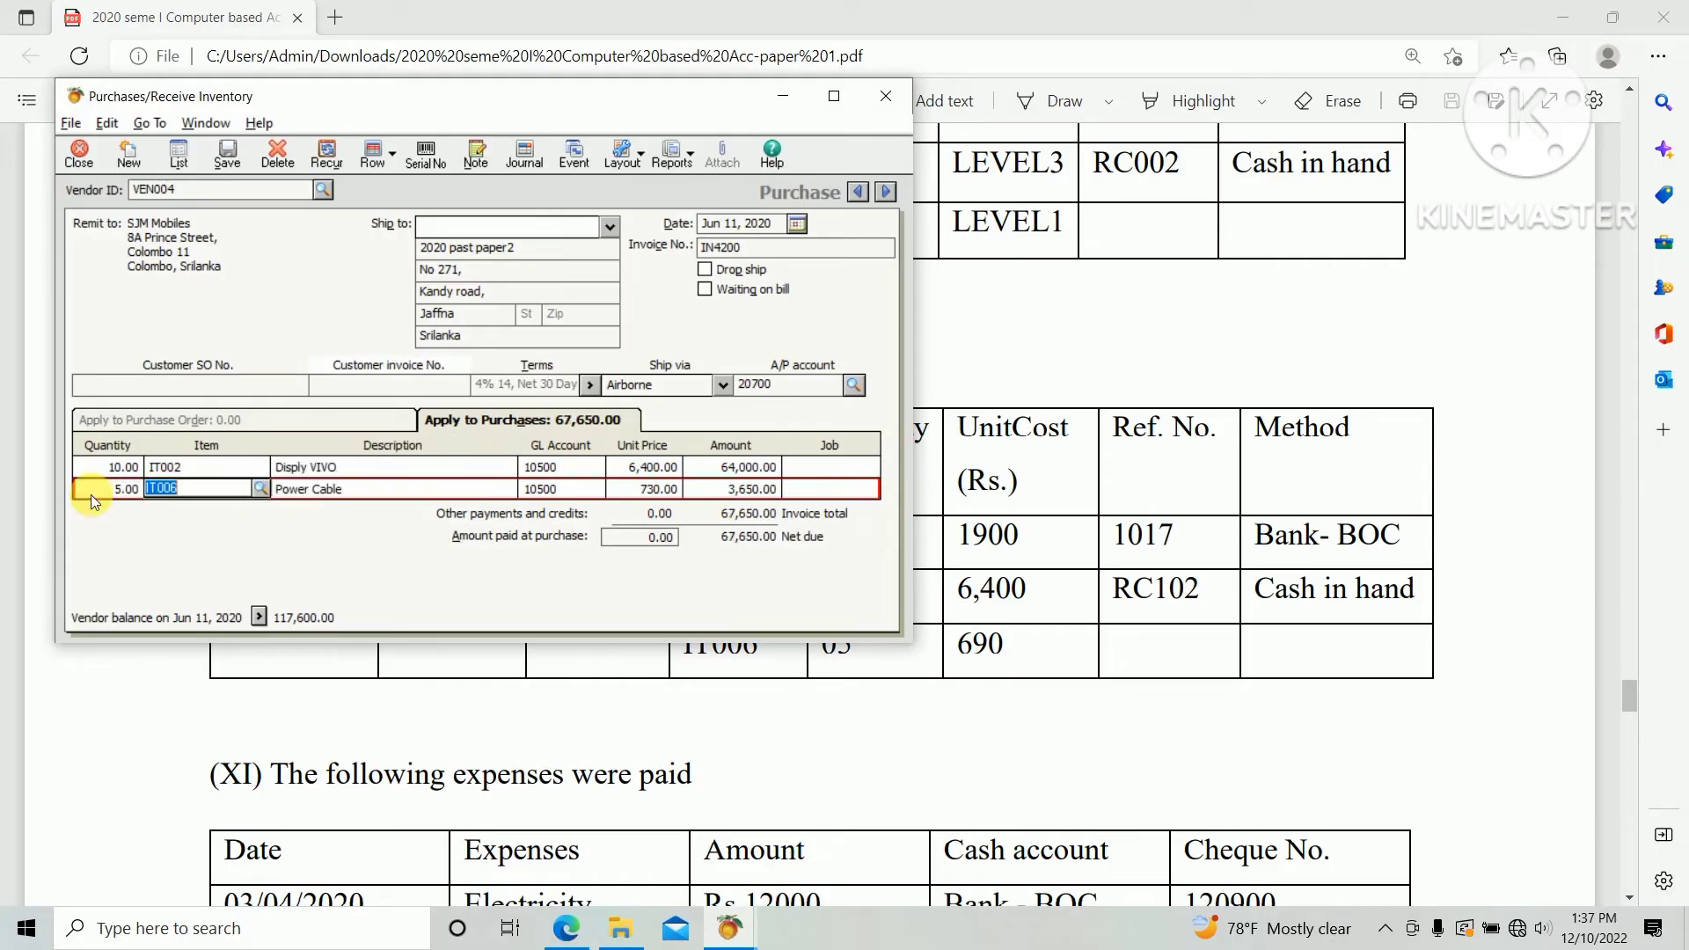
key(Tab)
key(Tab)
key(Tab)
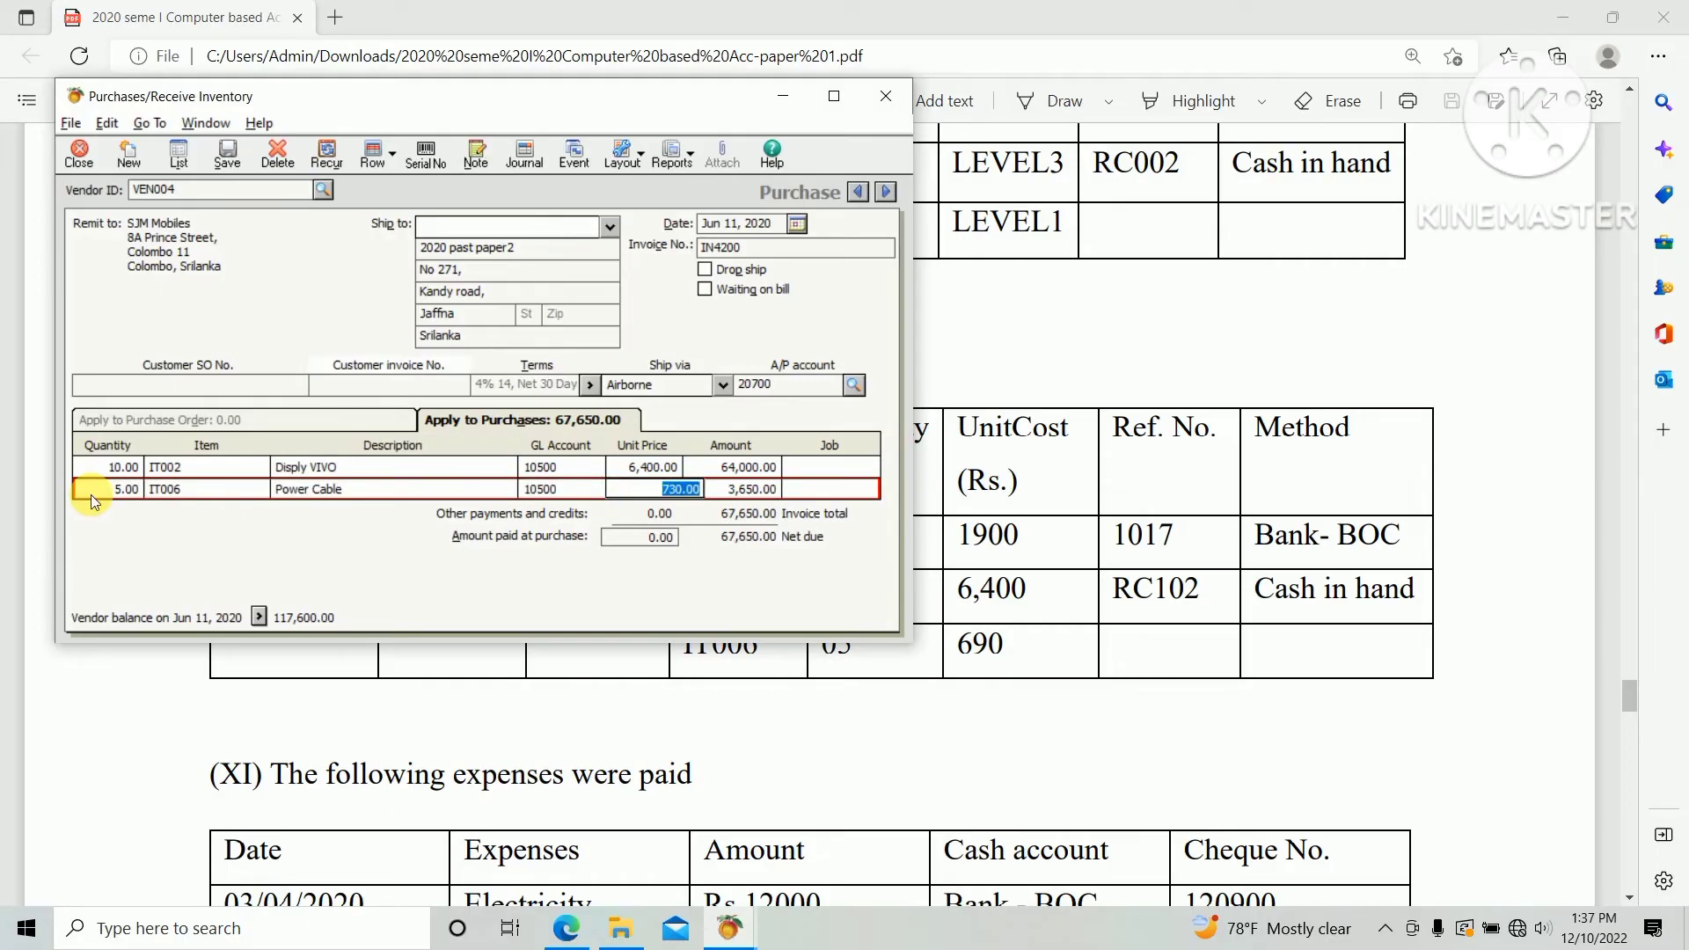
text(690)
key(Tab)
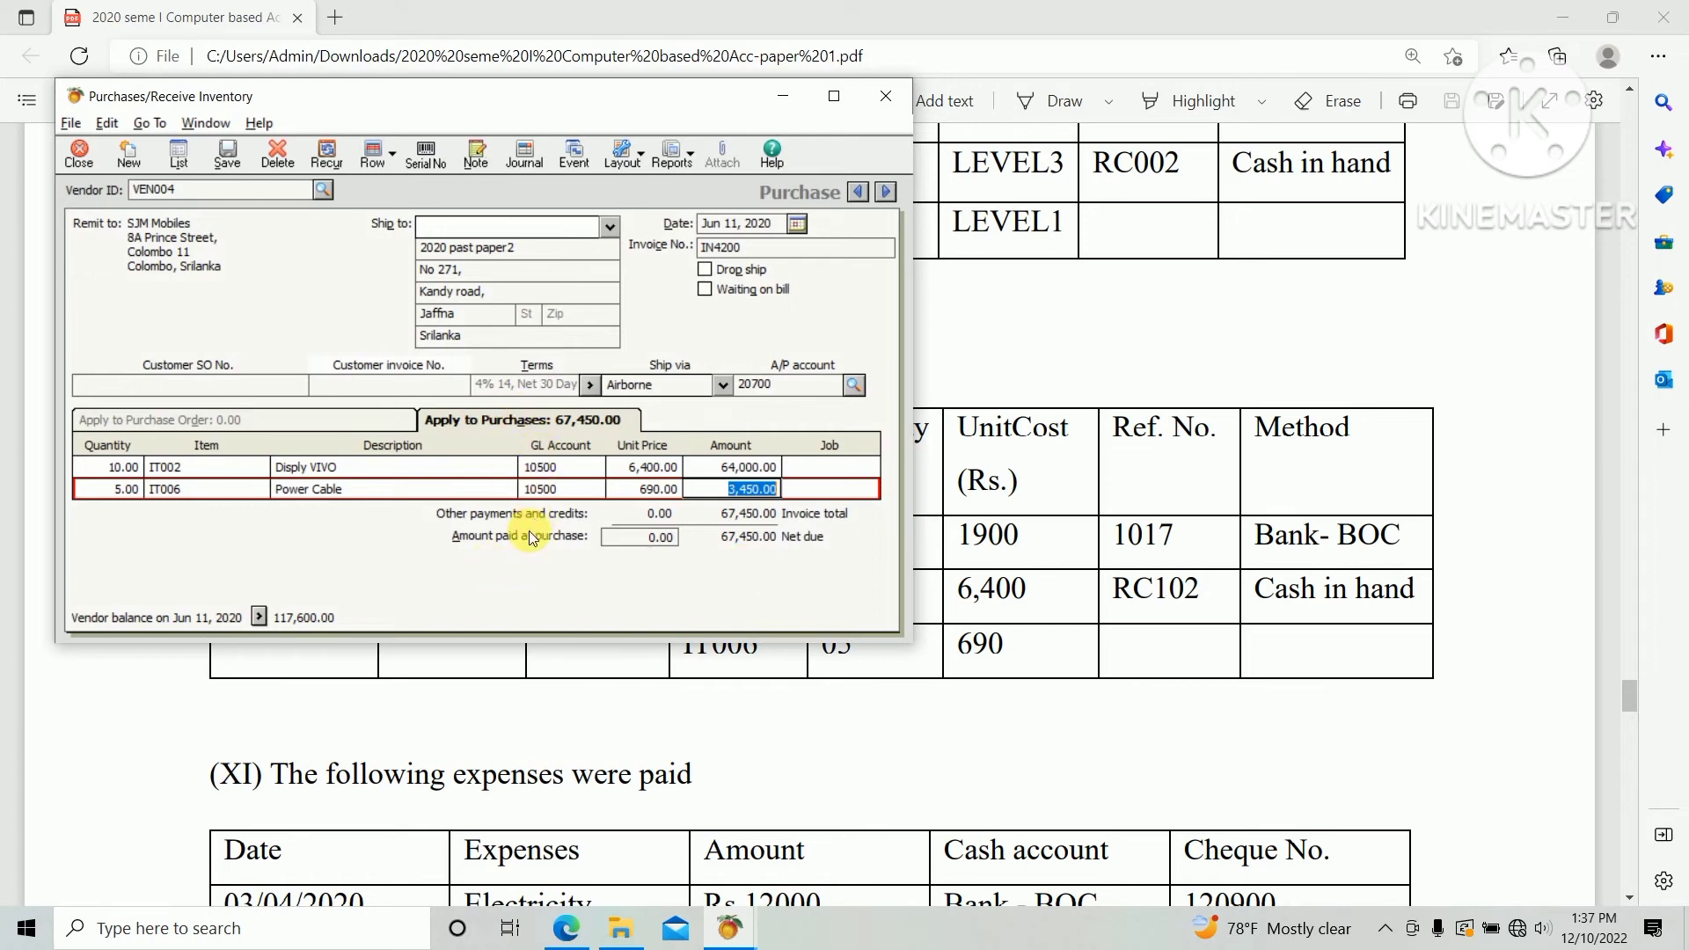
Enter 67,450 paid at purchase, reference RC102, from account 10800 Cash in hand
click(651, 540)
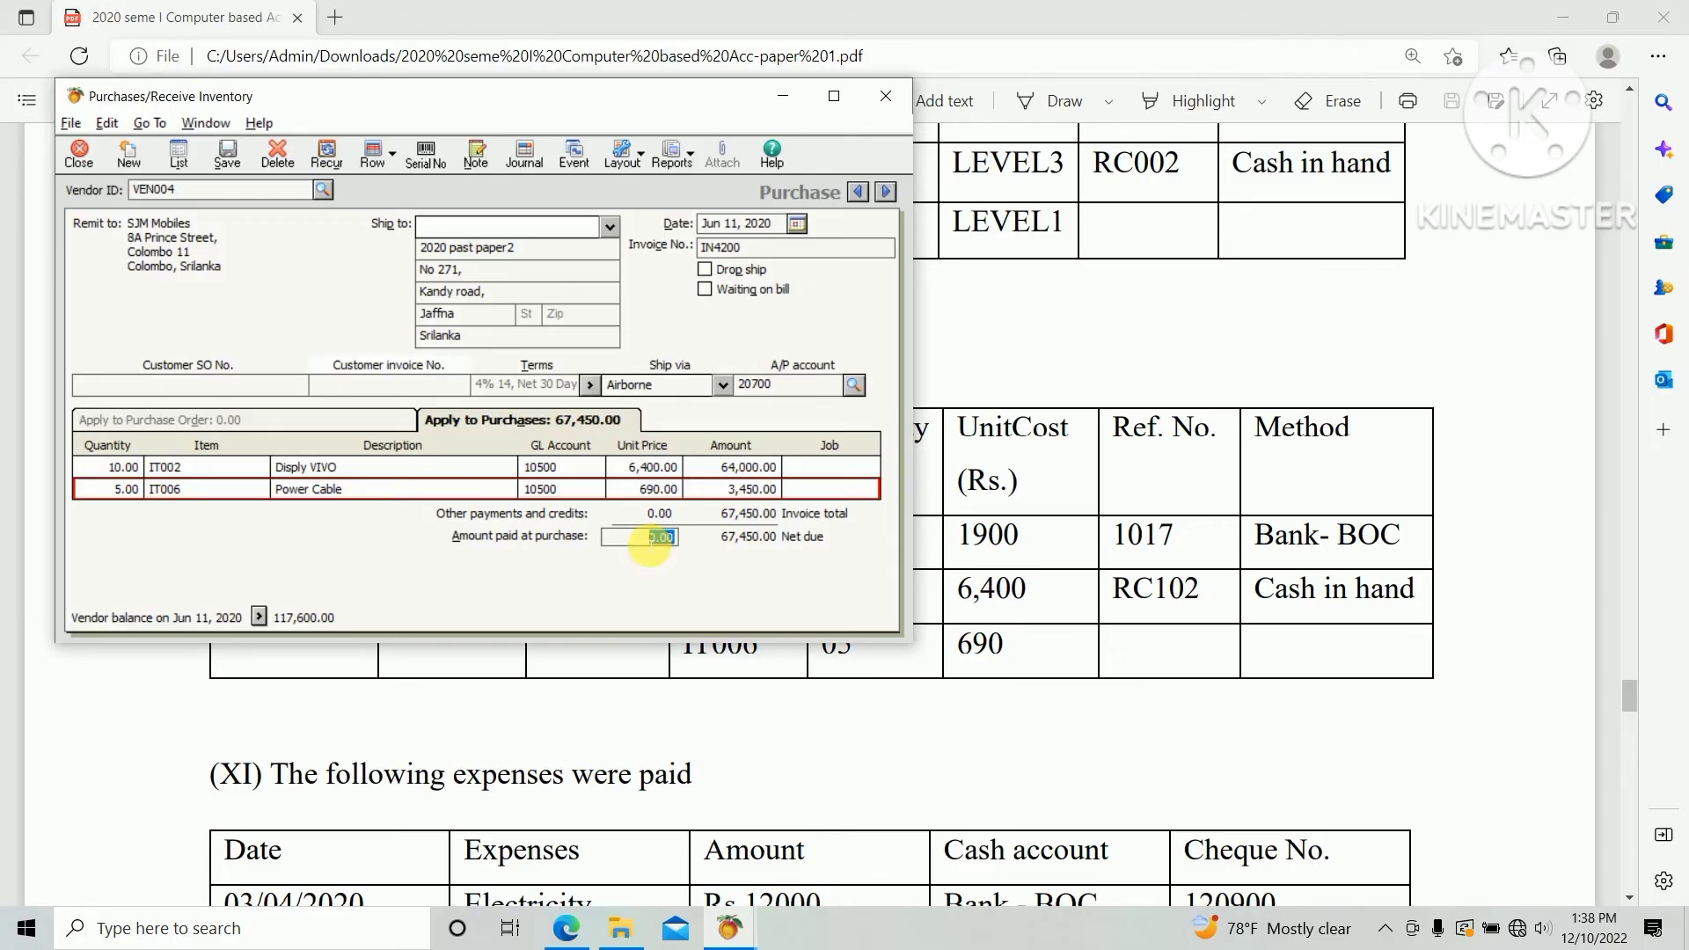
text(6)
text(7,)
text(450)
click(651, 543)
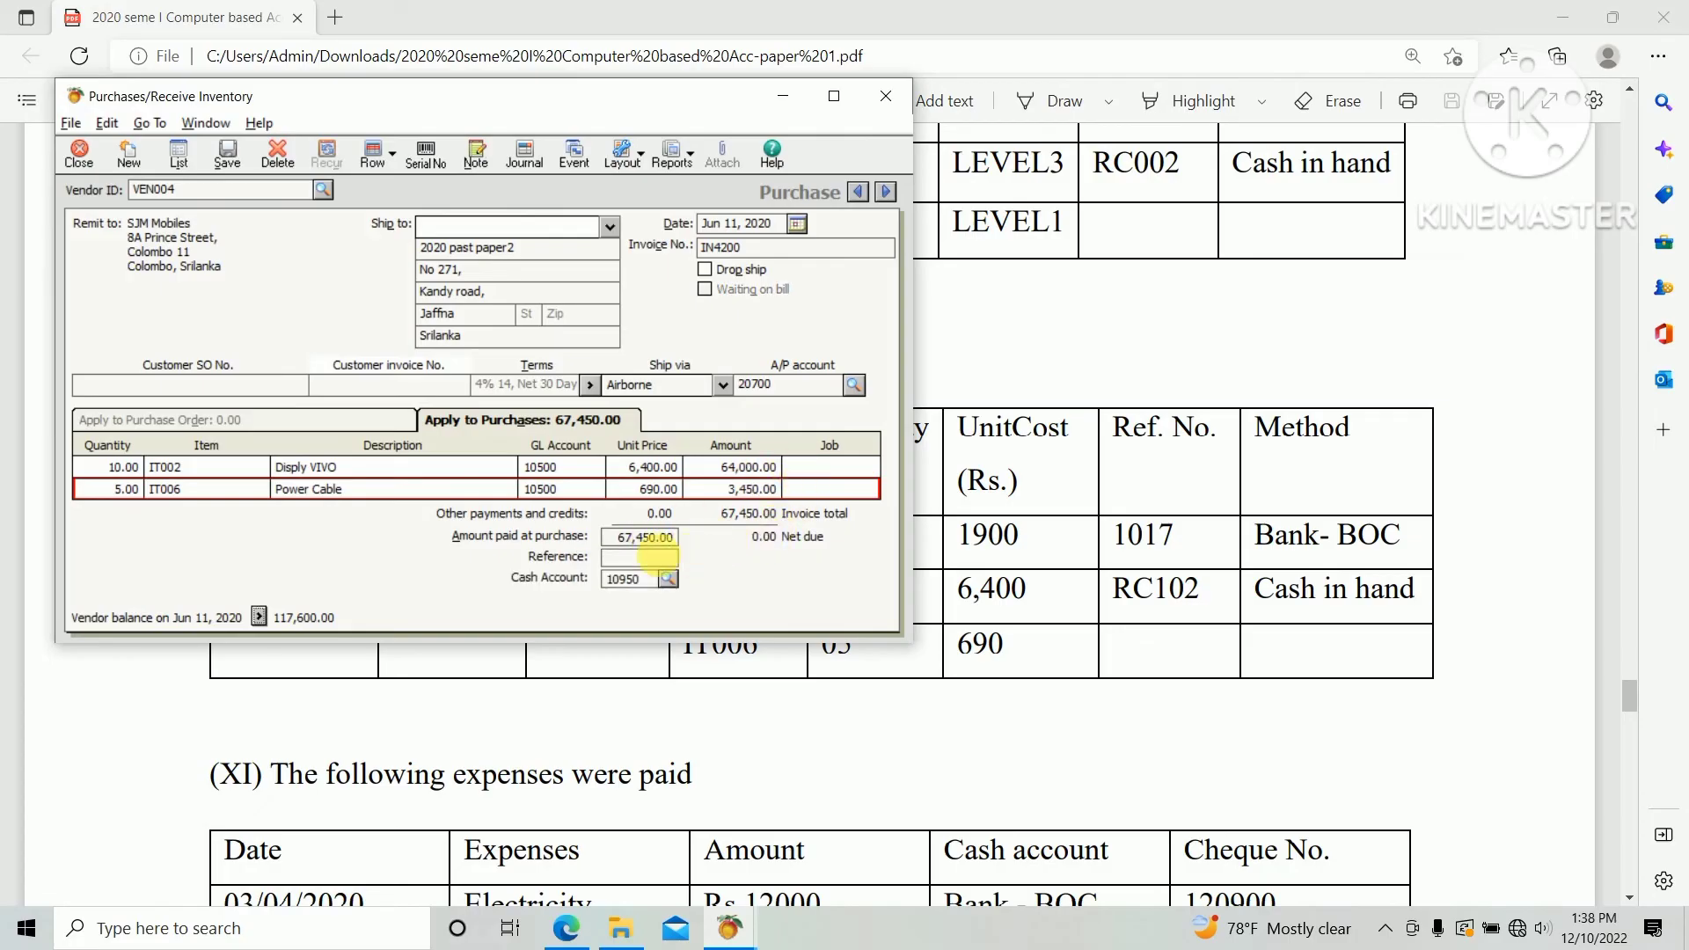
click(638, 556)
text(RC102)
key(Tab)
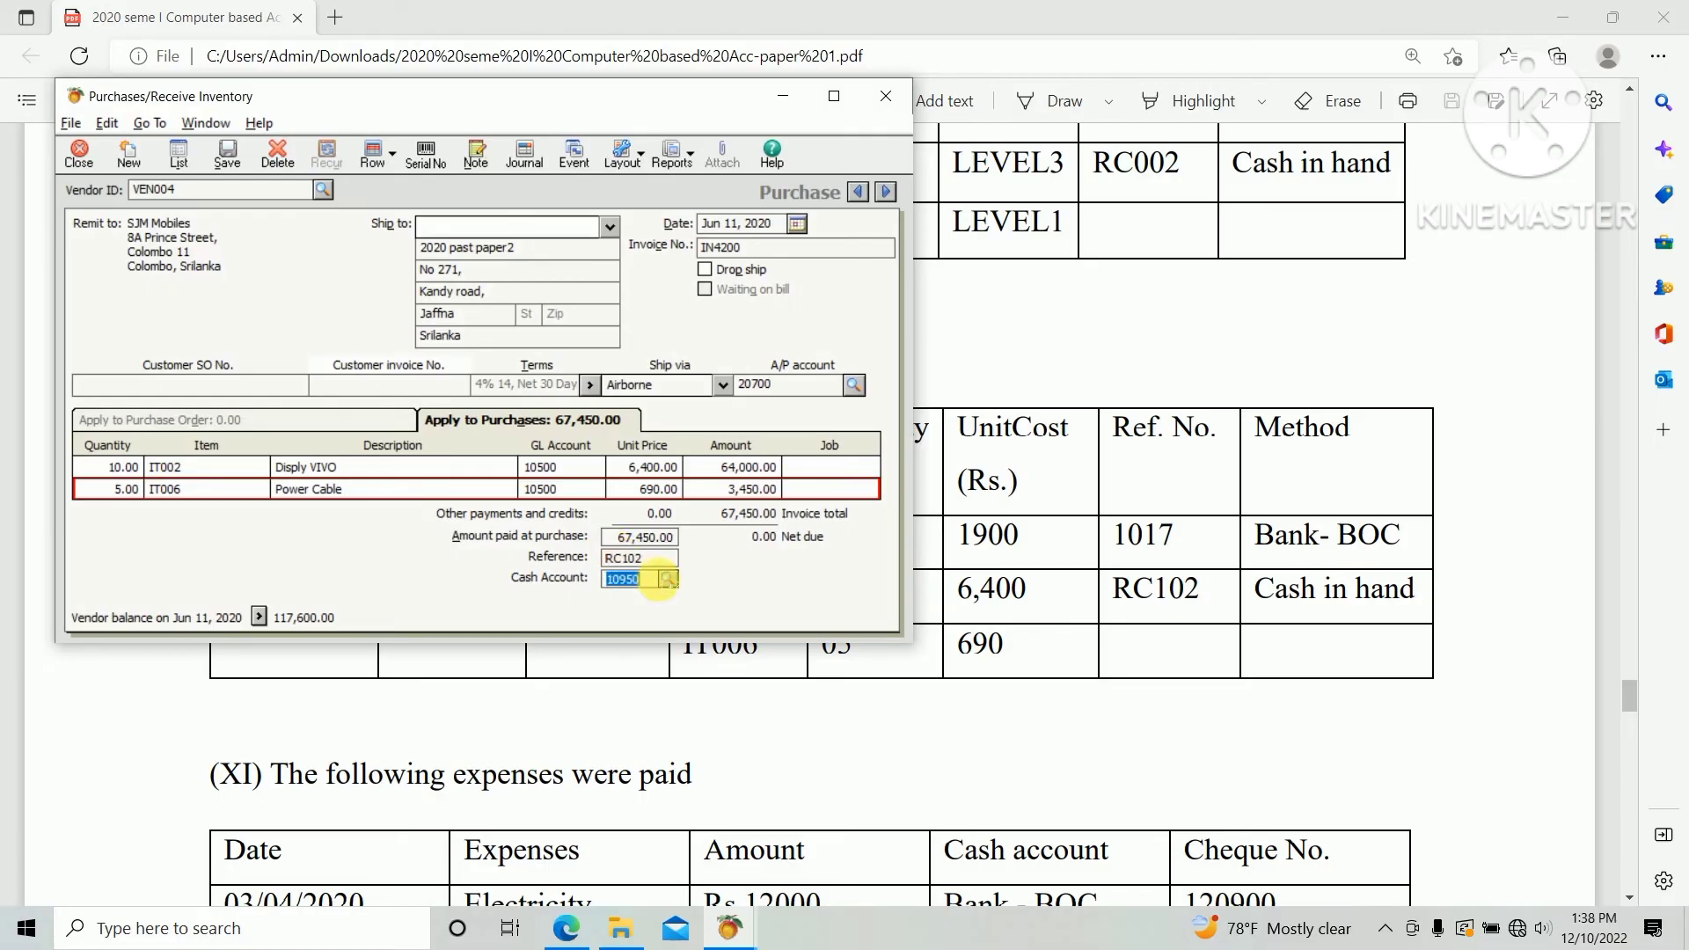
click(668, 581)
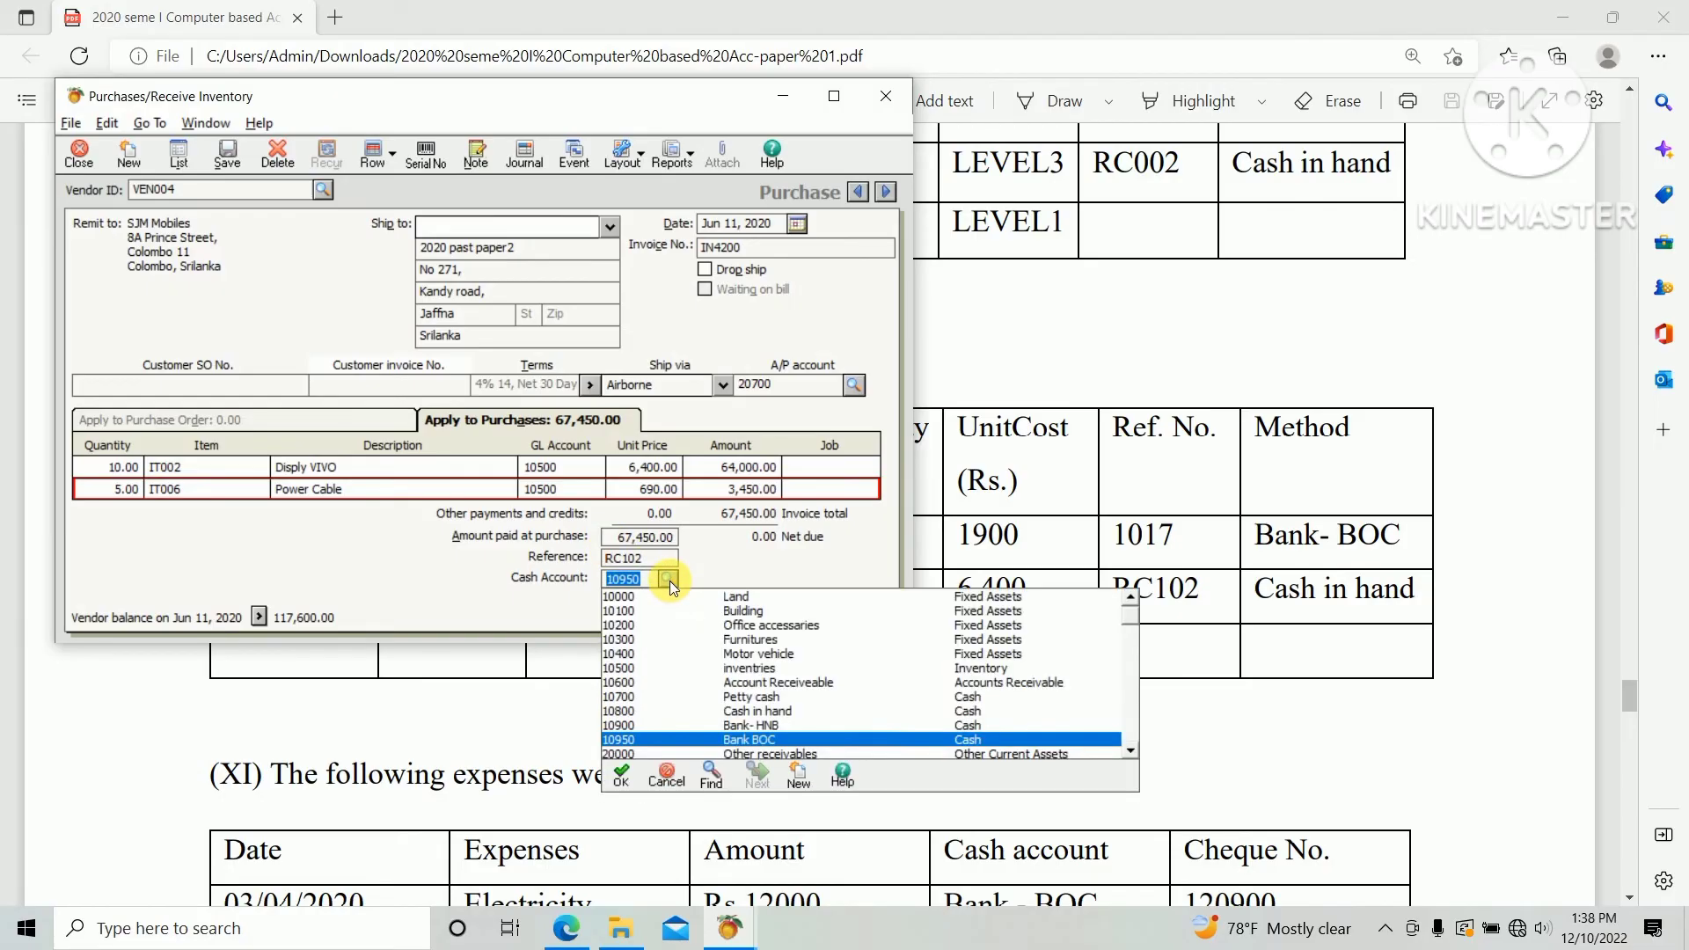
double_click(764, 712)
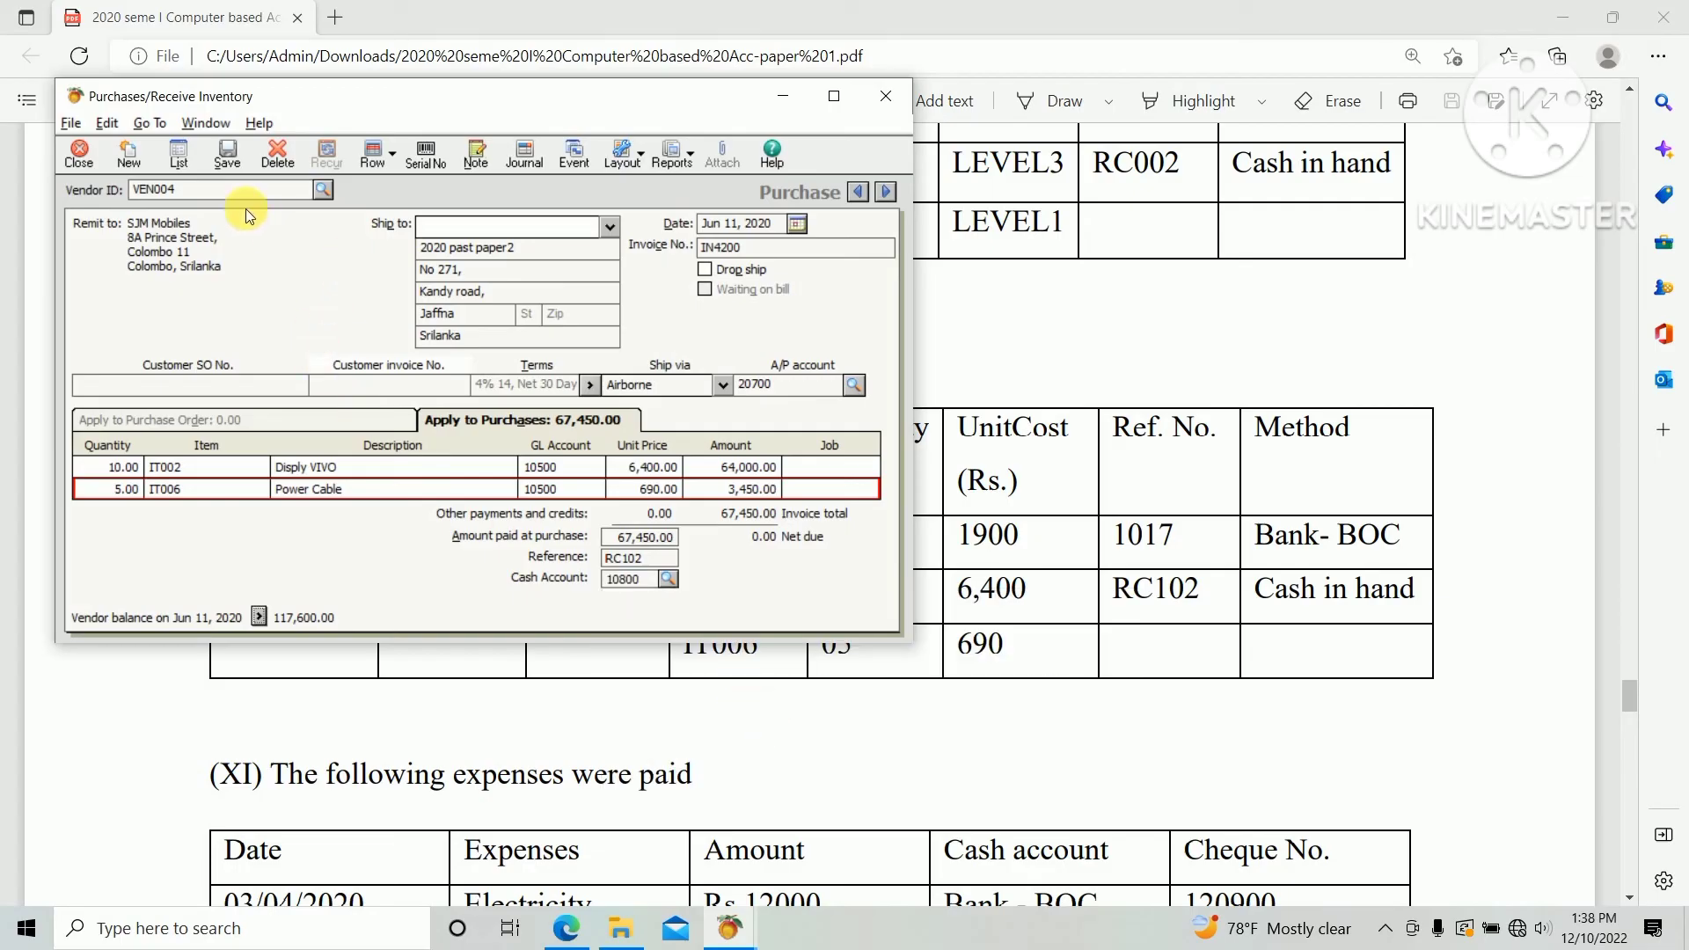
Save the VEN004 purchase and close the Purchases/Receive Inventory window
click(225, 171)
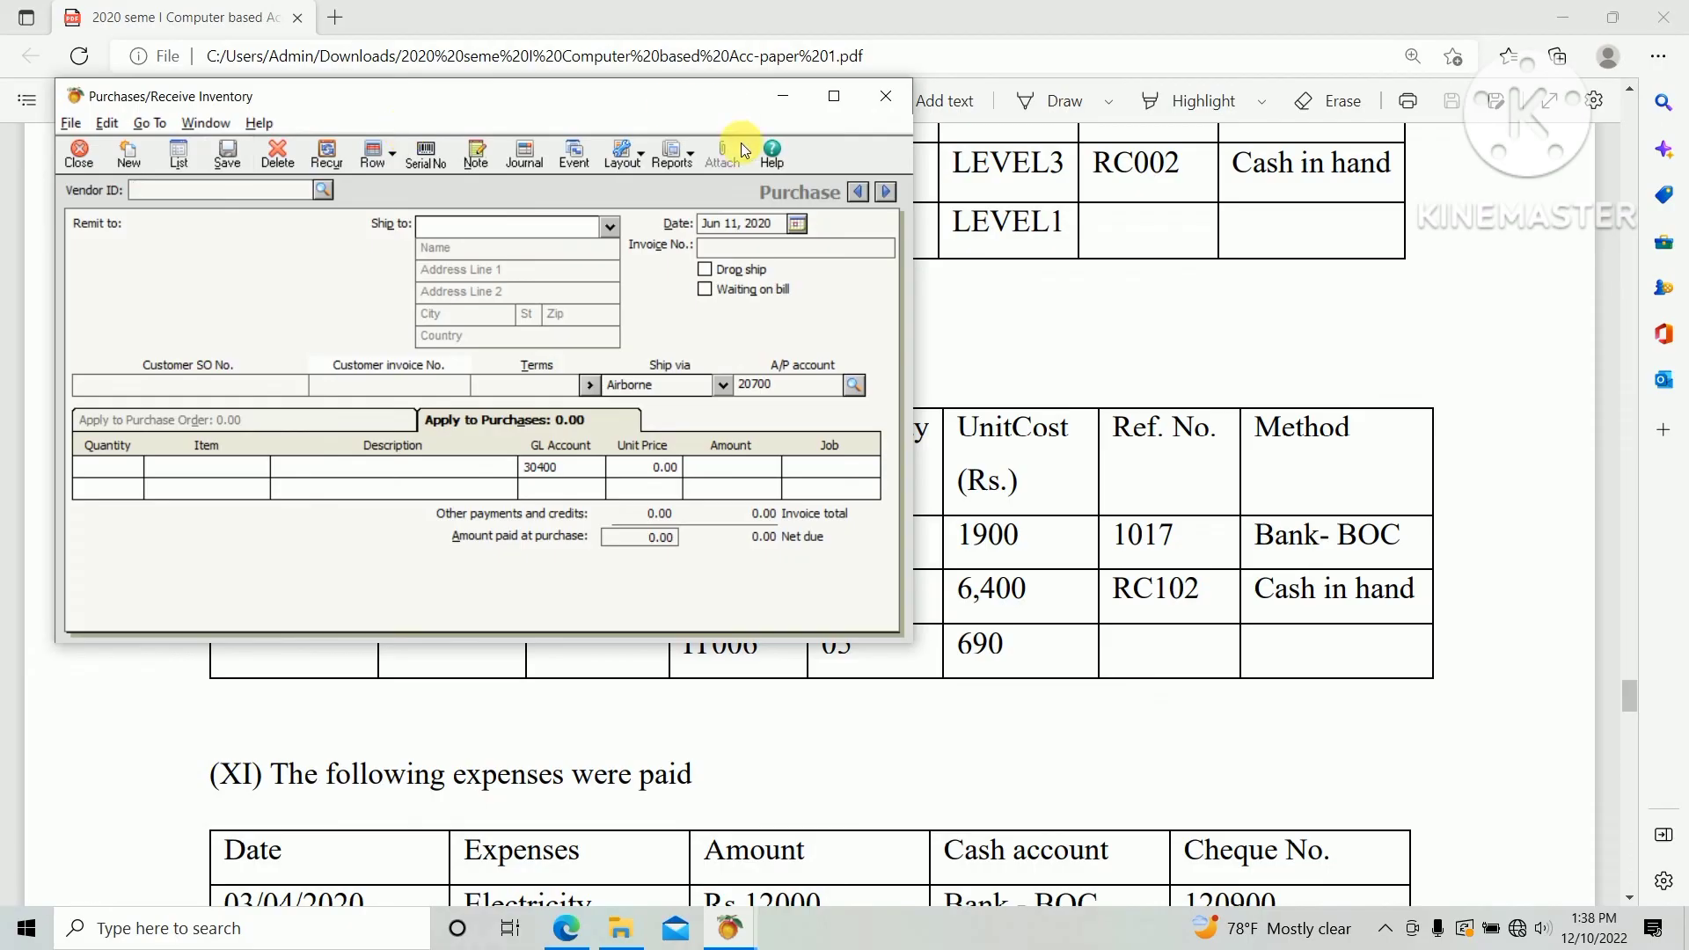
click(886, 97)
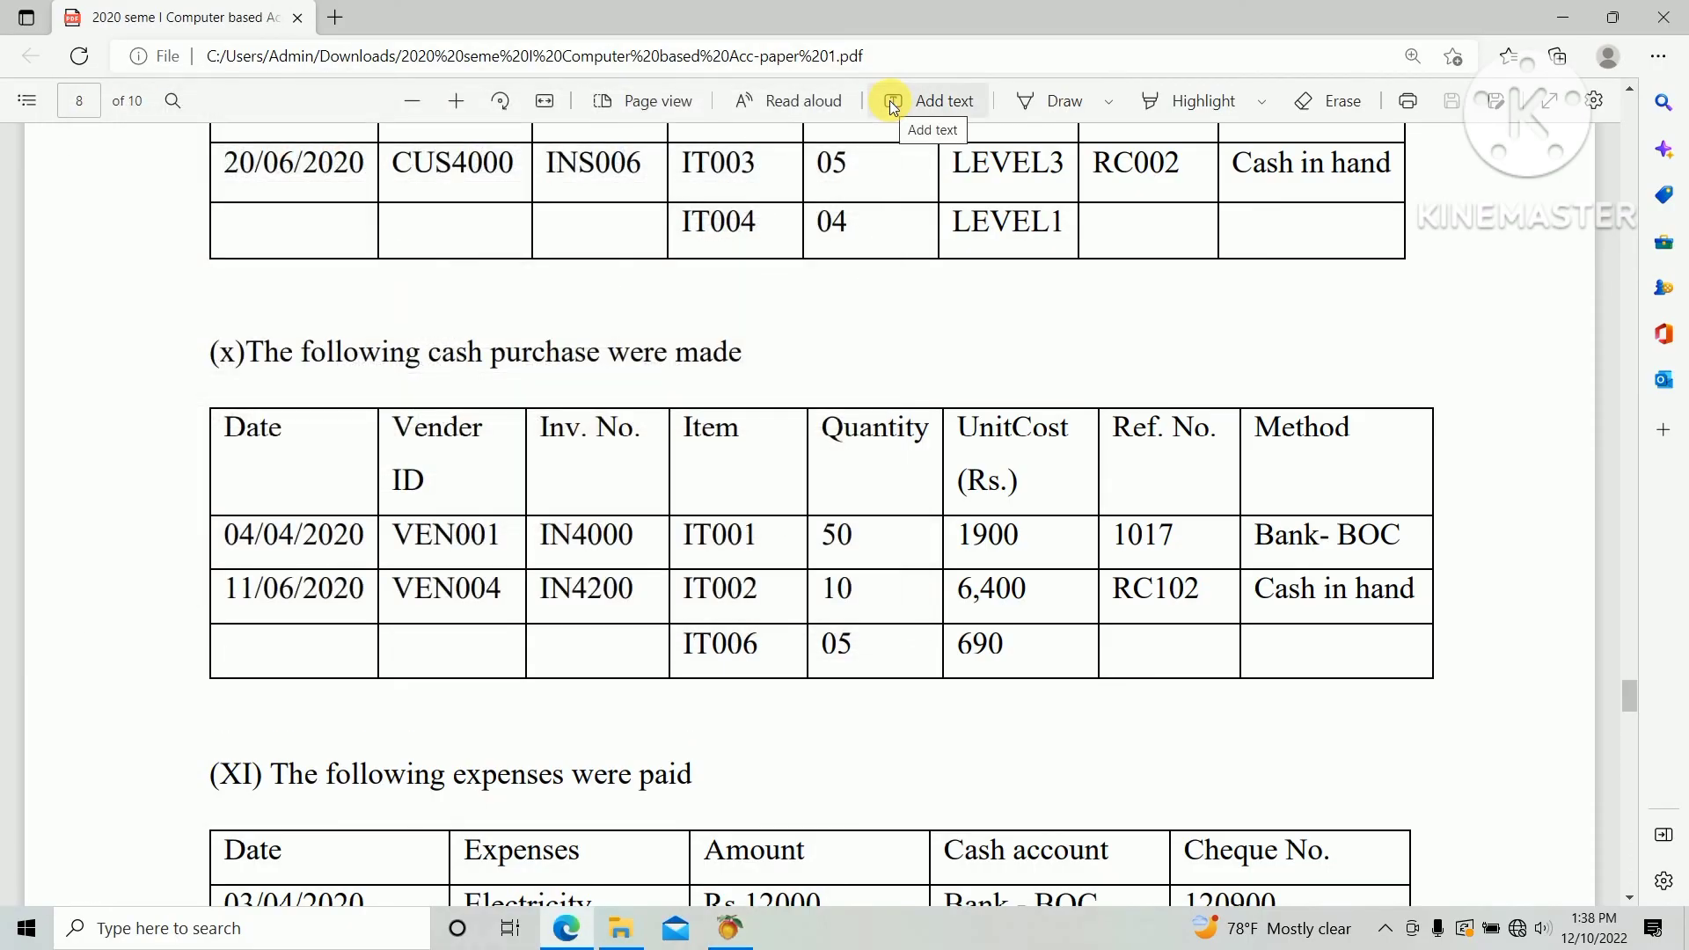